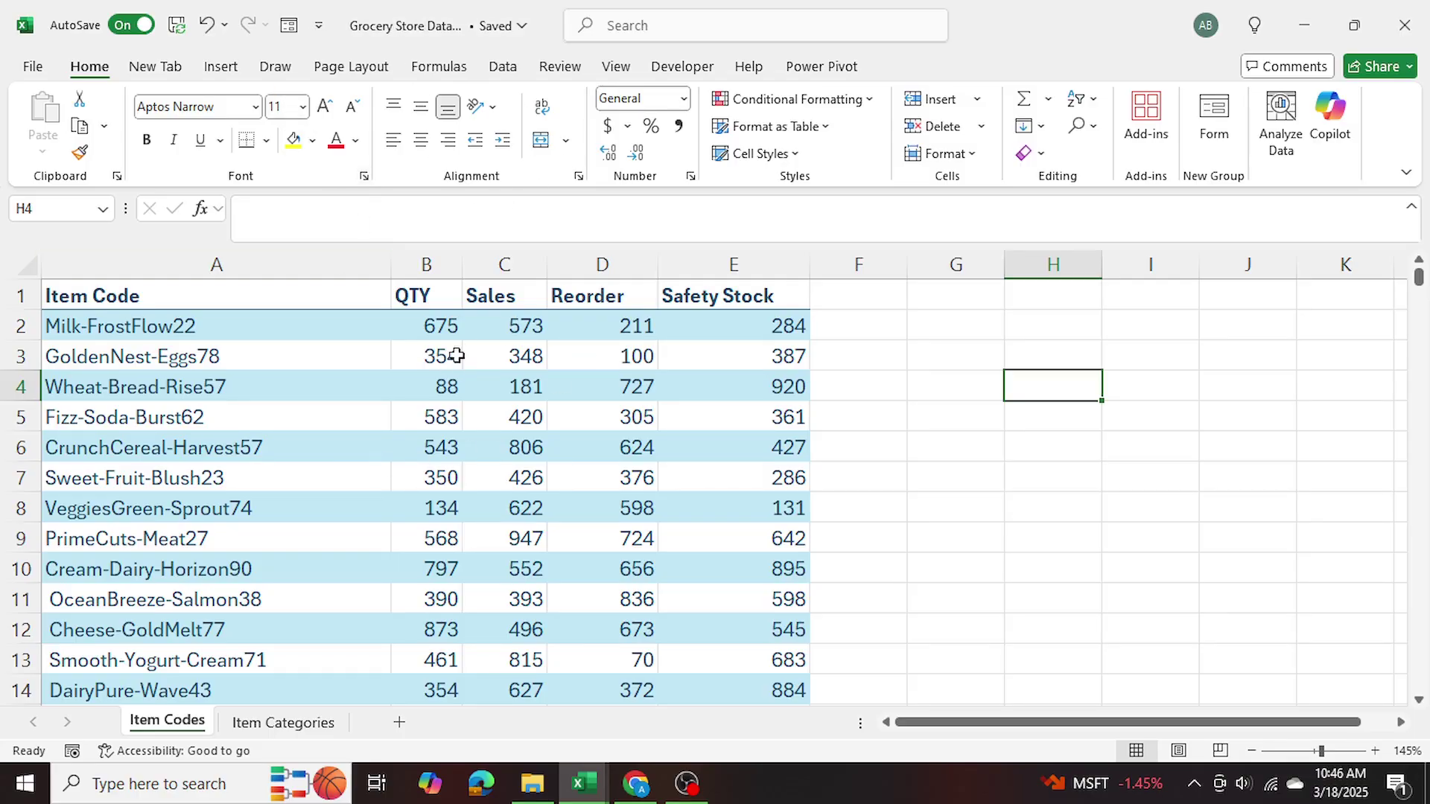
Step: Look over the item codes and QTY through Safety Stock values on the Item Codes sheet
click(901, 413)
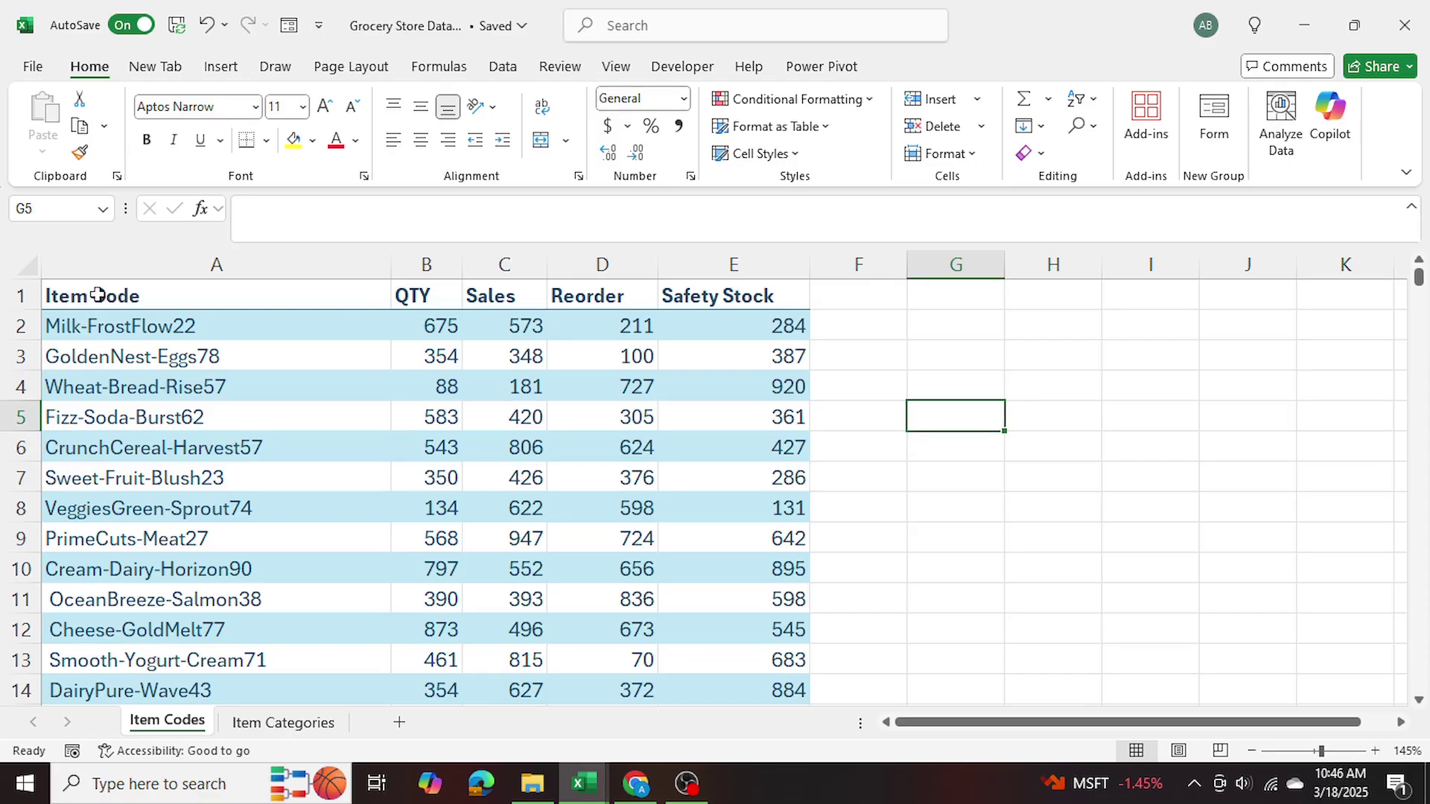
mouse_move(128, 295)
mouse_down()
mouse_move(202, 475)
mouse_move(246, 508)
mouse_up()
drag(426, 282, 719, 307)
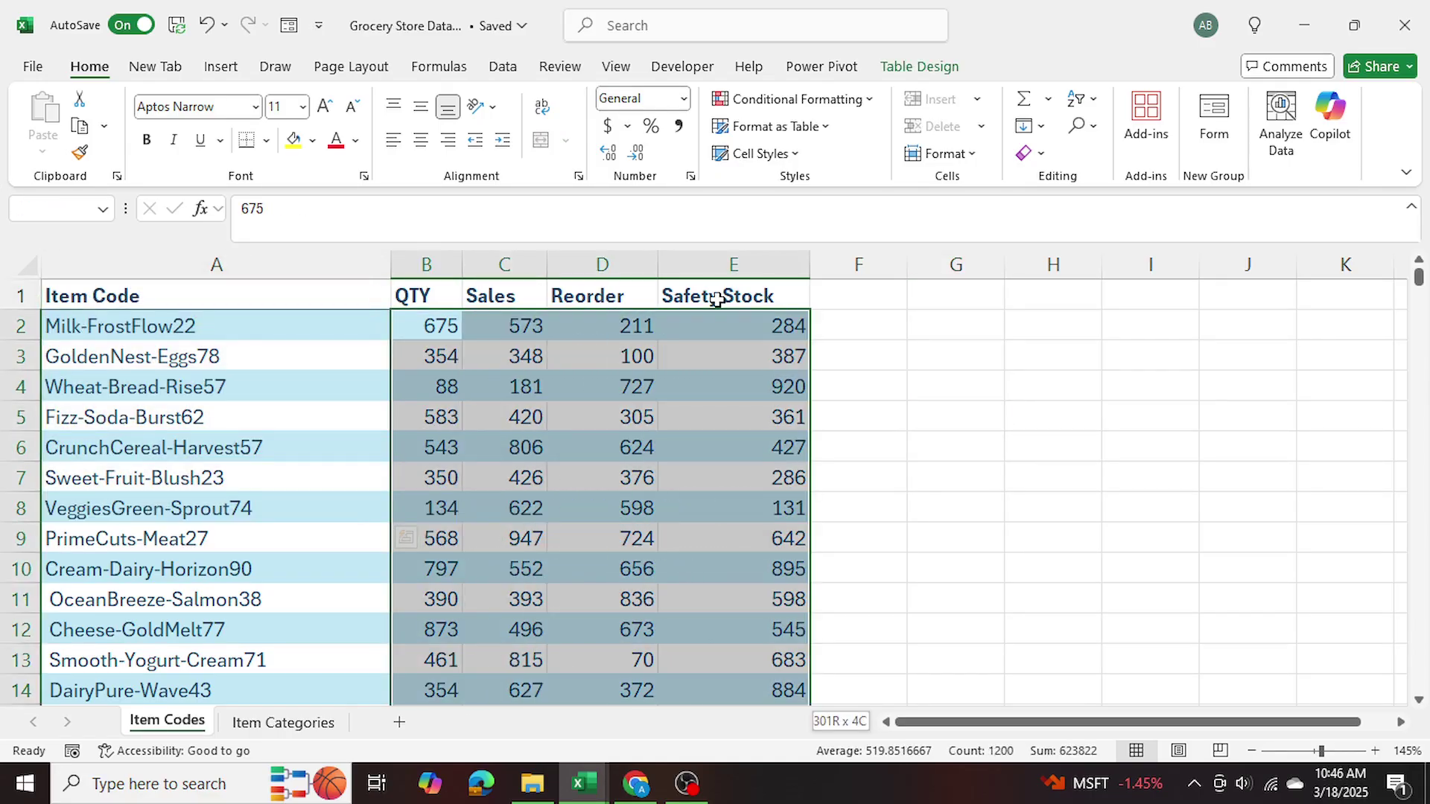
click(922, 413)
drag(185, 328, 179, 441)
click(212, 386)
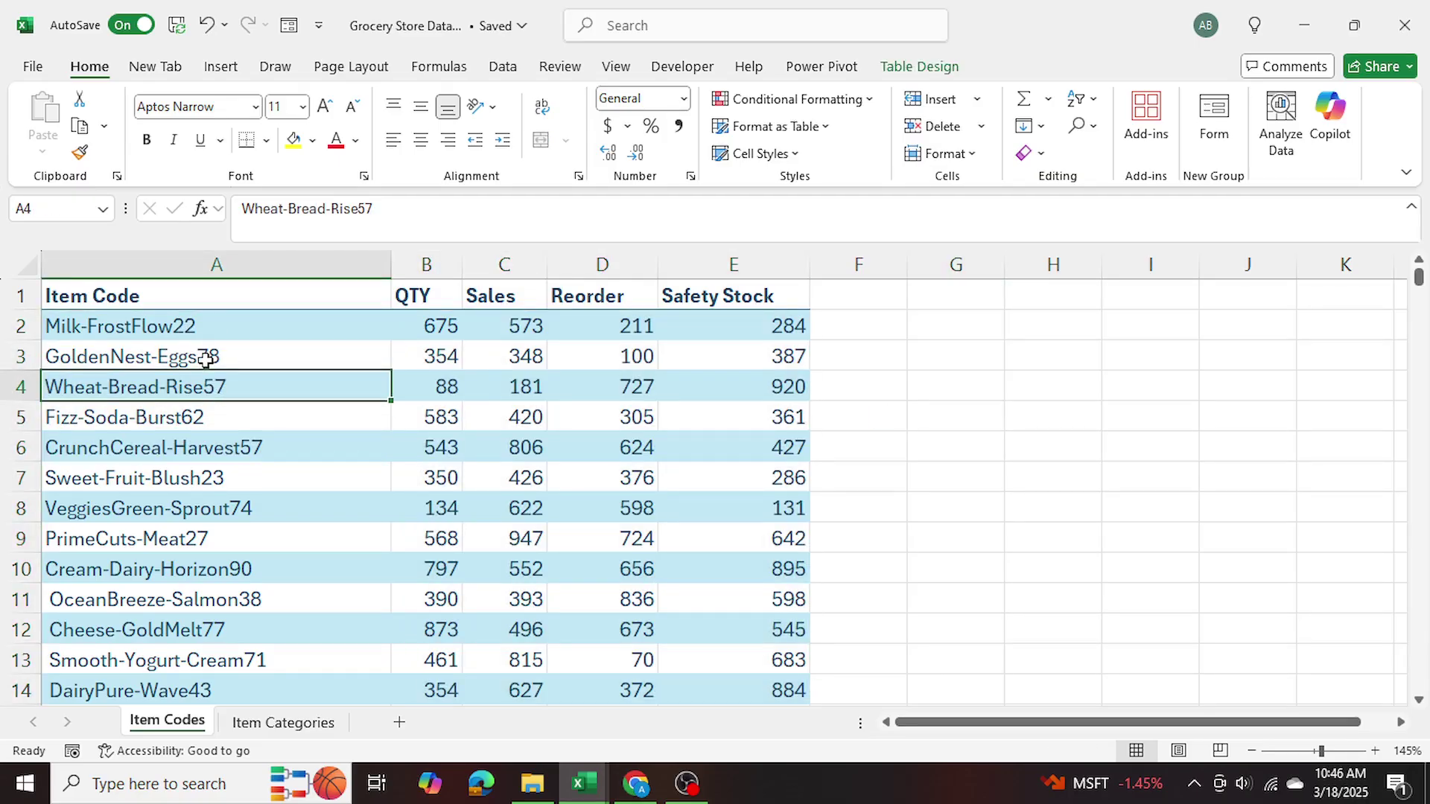
click(205, 360)
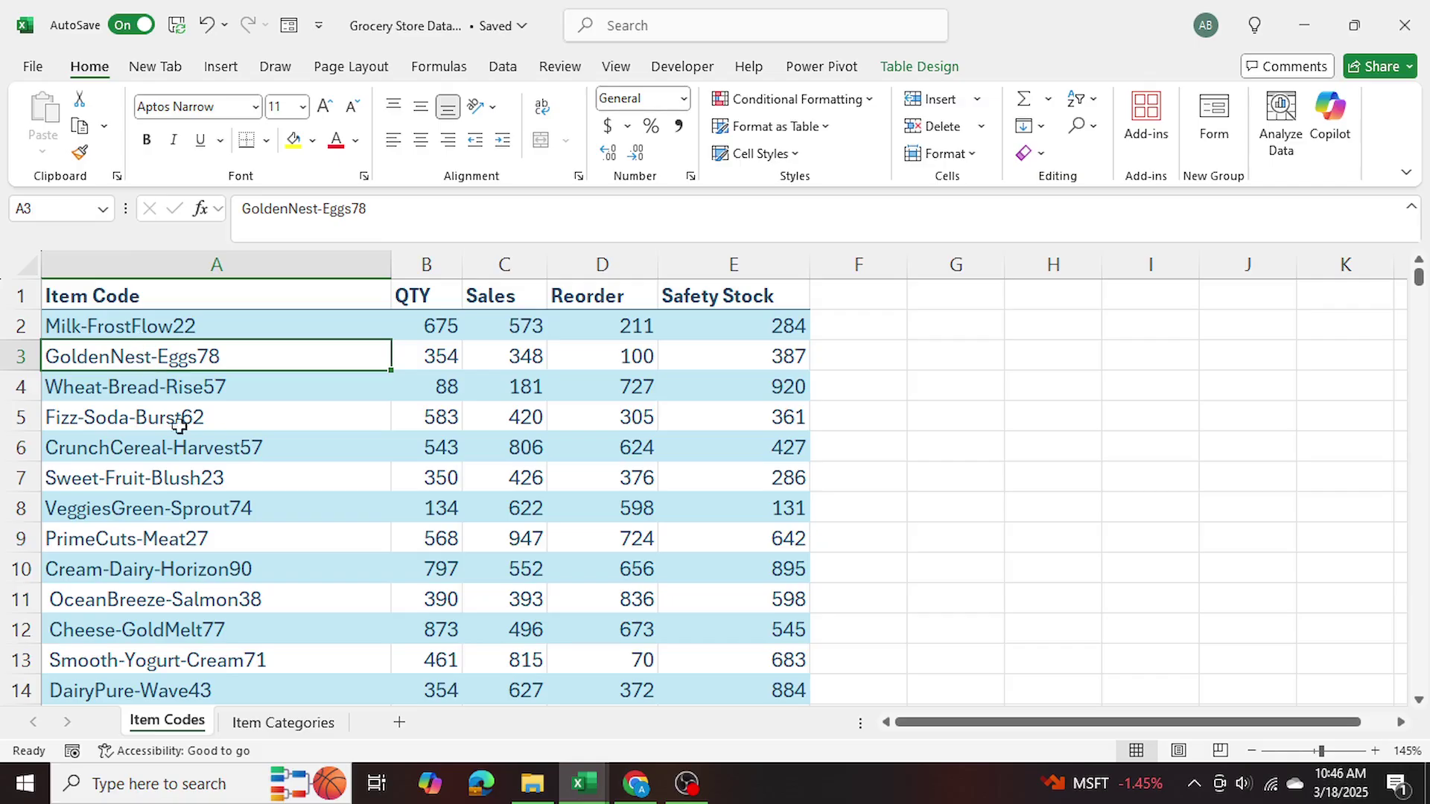
Step: Review the category headings and items such as Chicken to Salmon on Item Categories
click(283, 722)
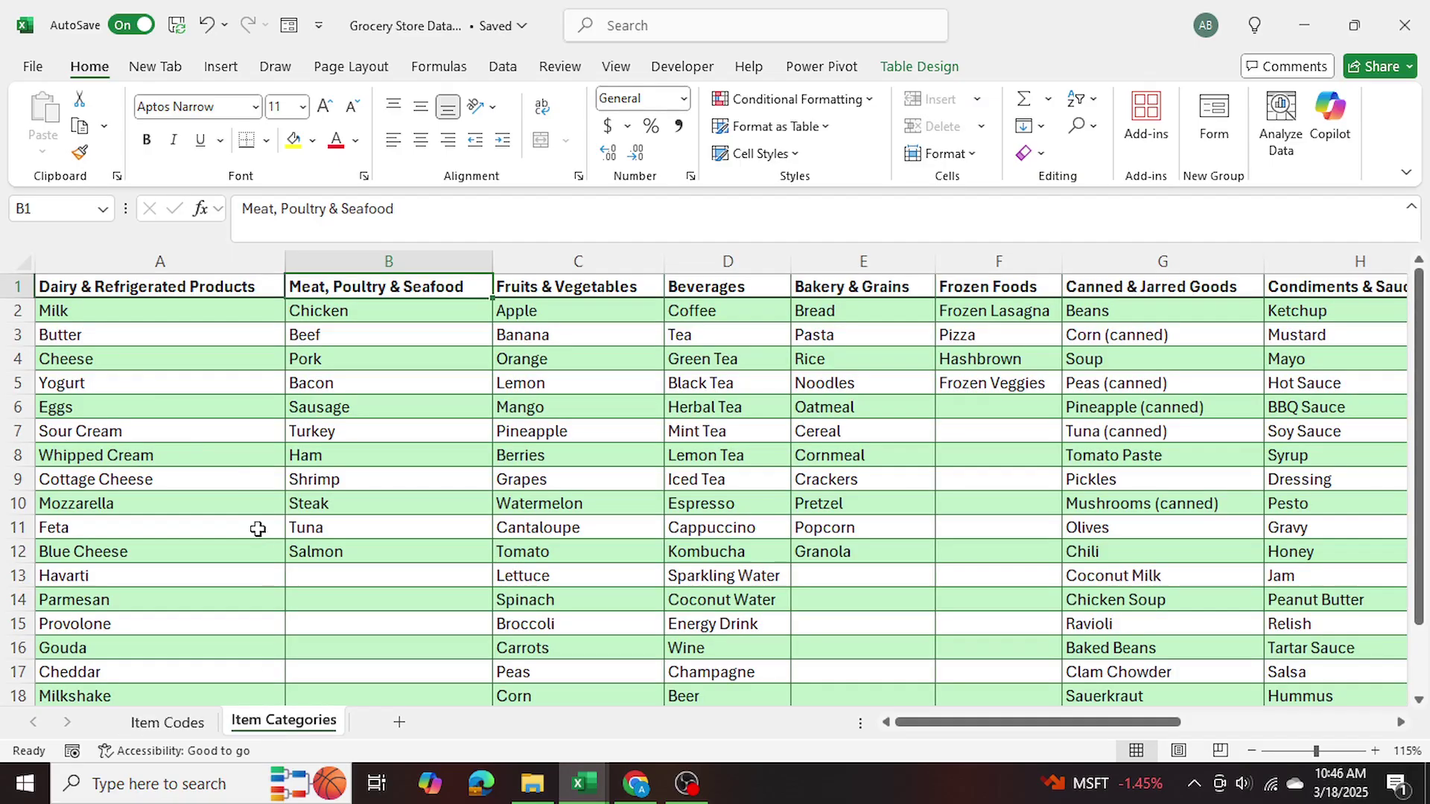
click(147, 284)
drag(281, 296, 331, 292)
click(332, 292)
click(522, 283)
click(728, 295)
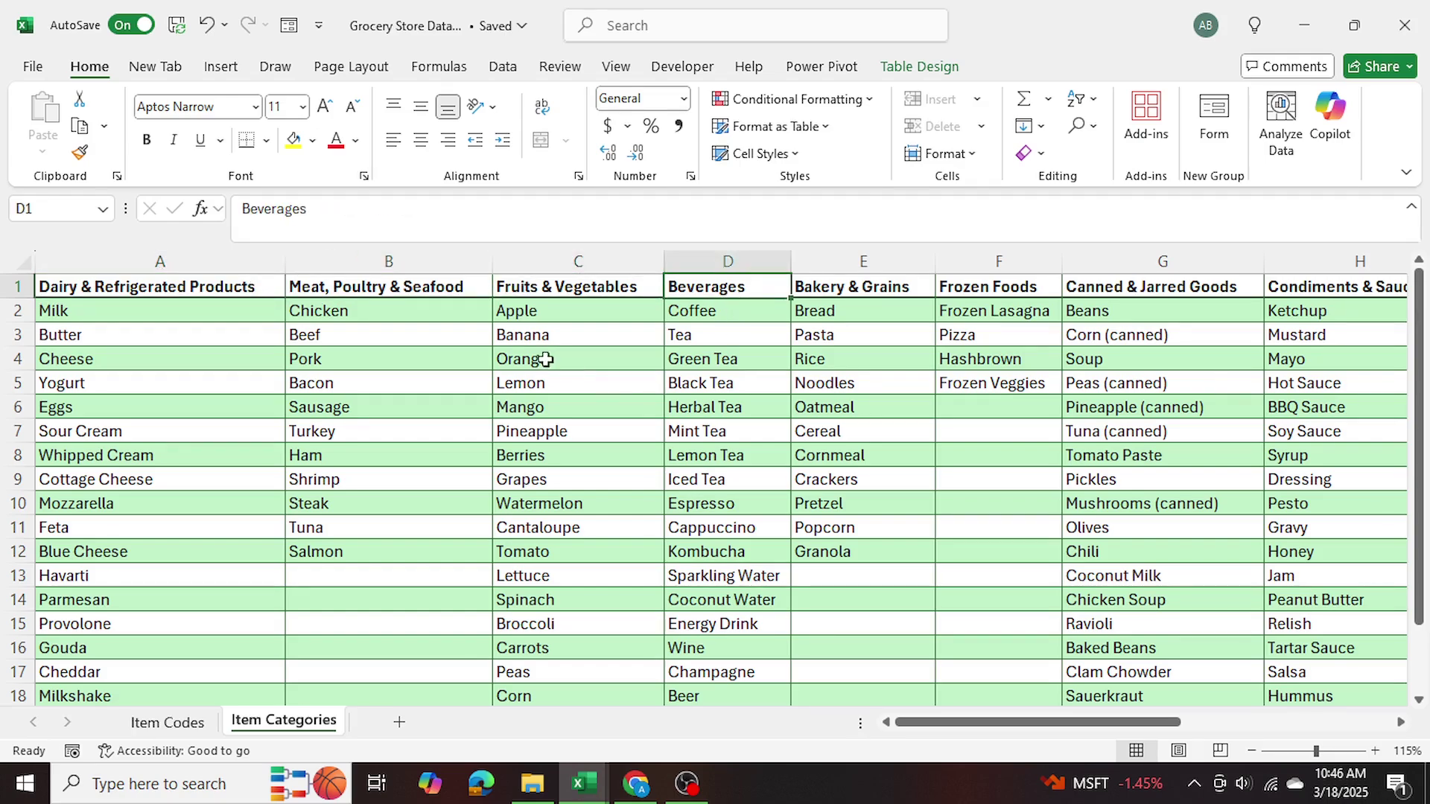
drag(421, 307, 384, 548)
click(238, 456)
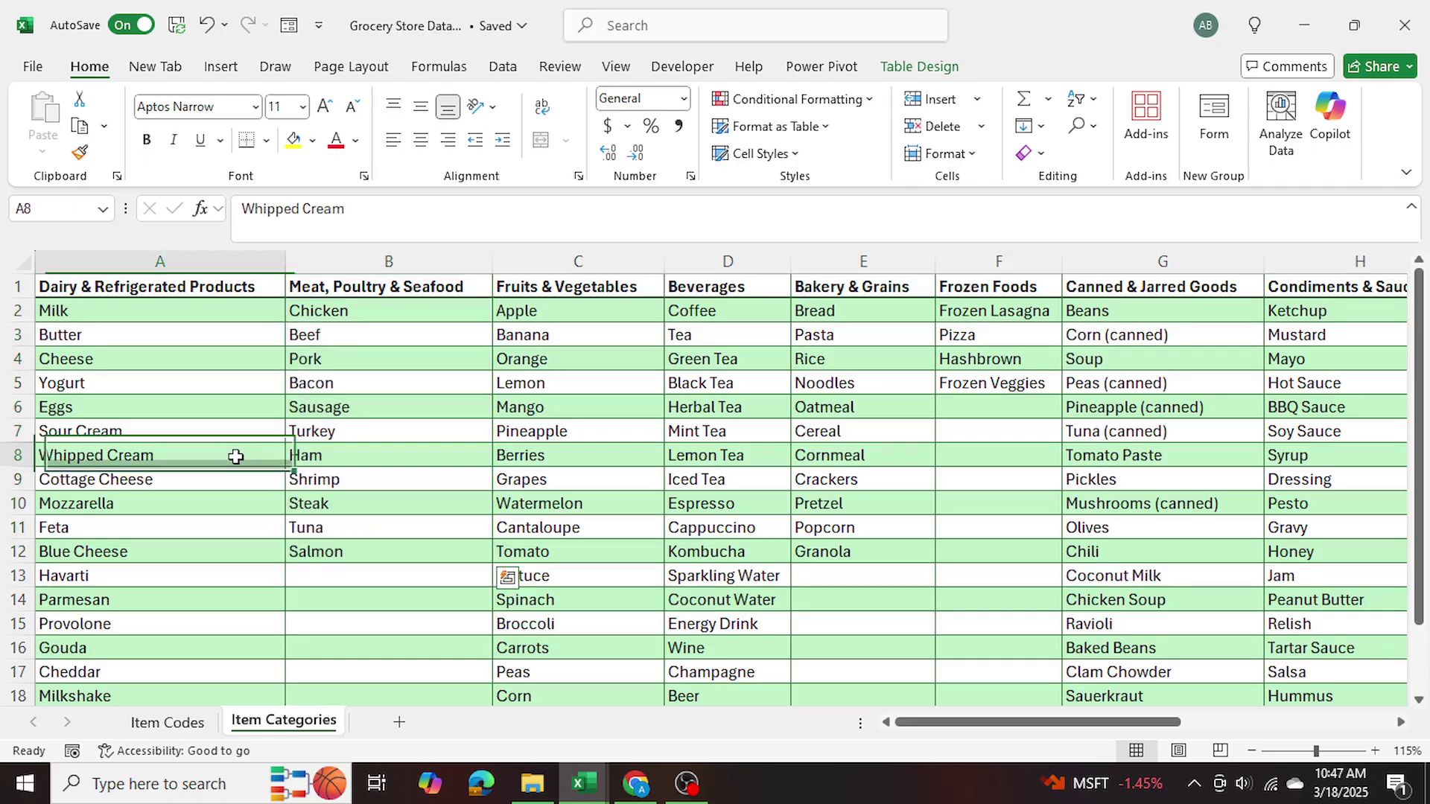
Step: Compare Milk-FrostFlow22 and OceanBreeze-Salmon38 with the Milk and Salmon category items
click(166, 722)
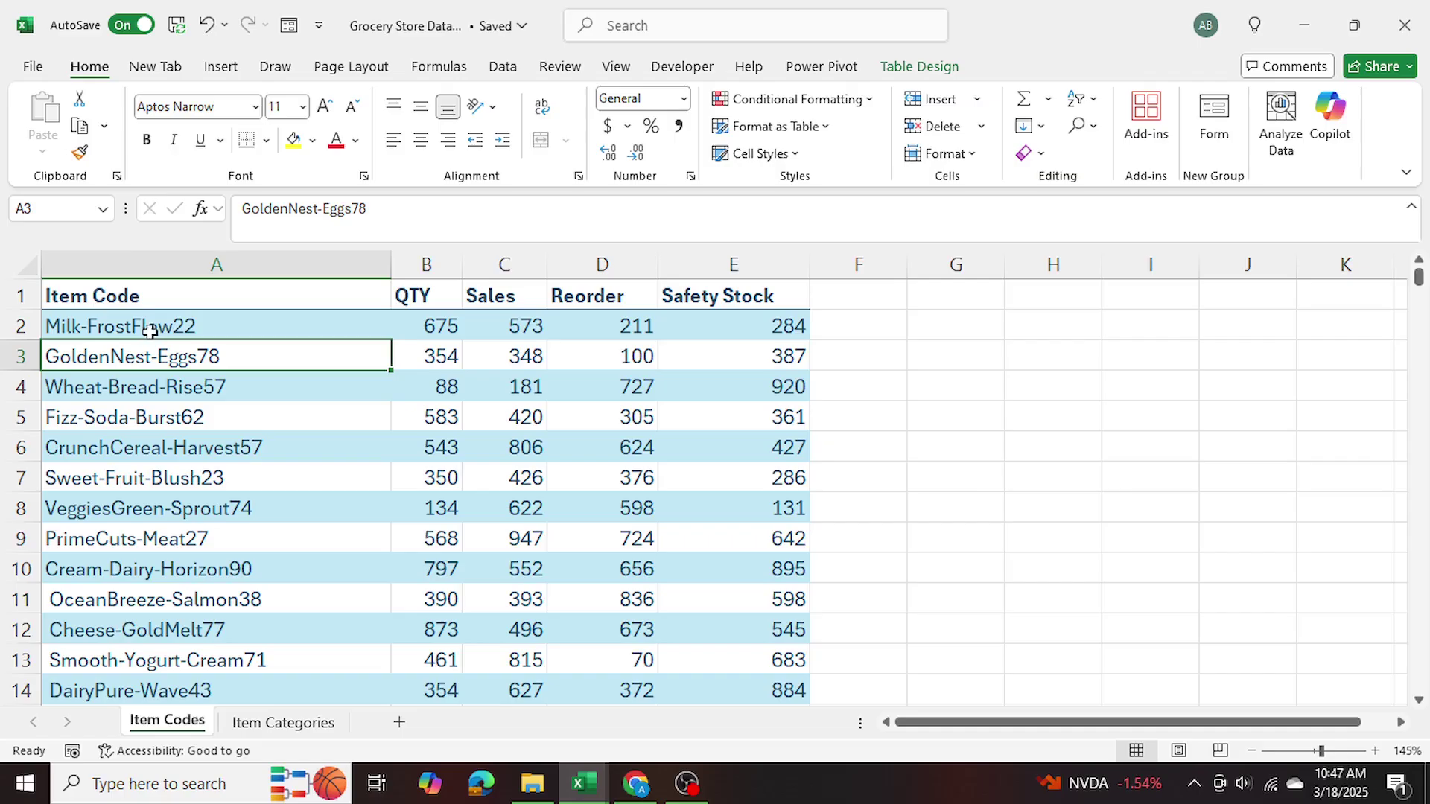
click(98, 331)
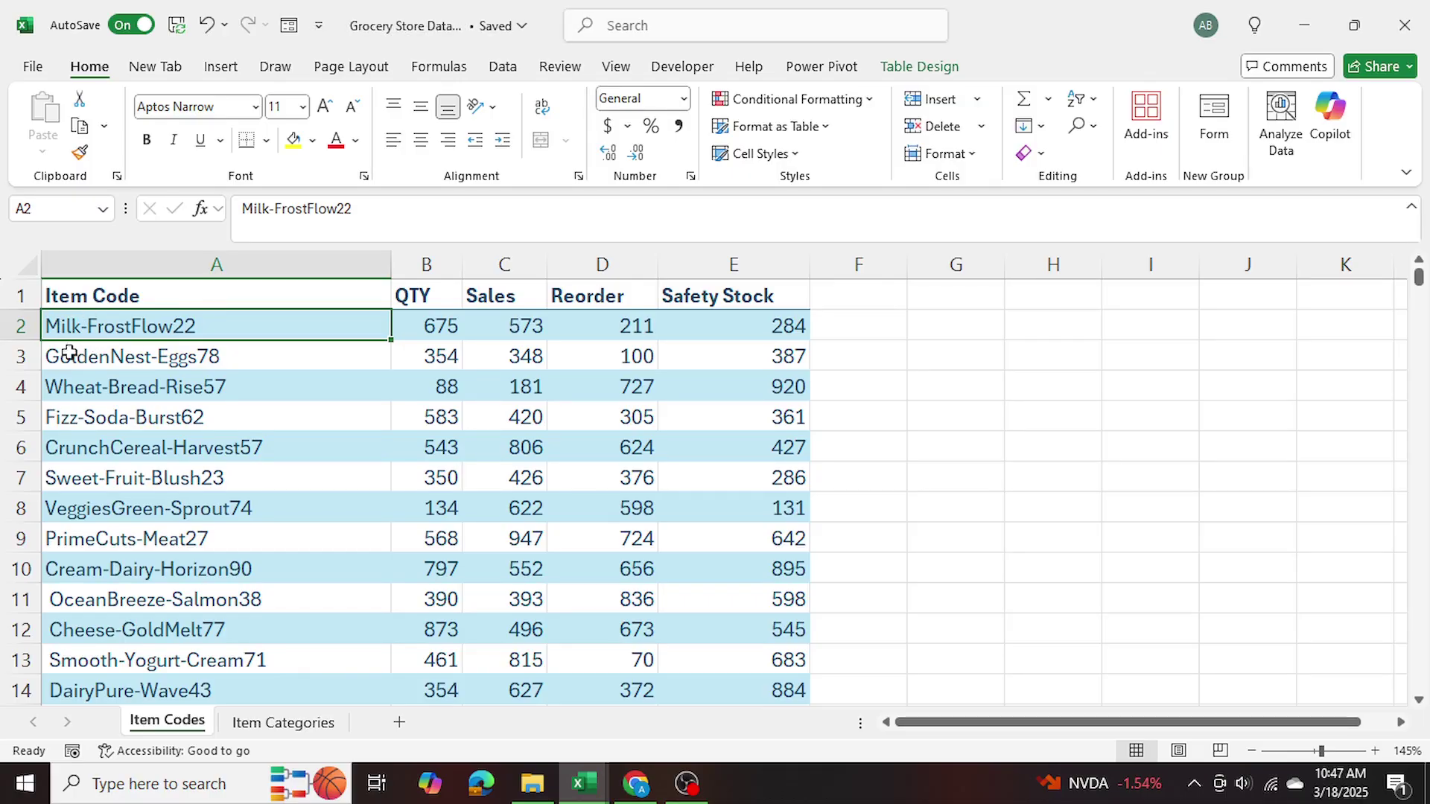
click(272, 724)
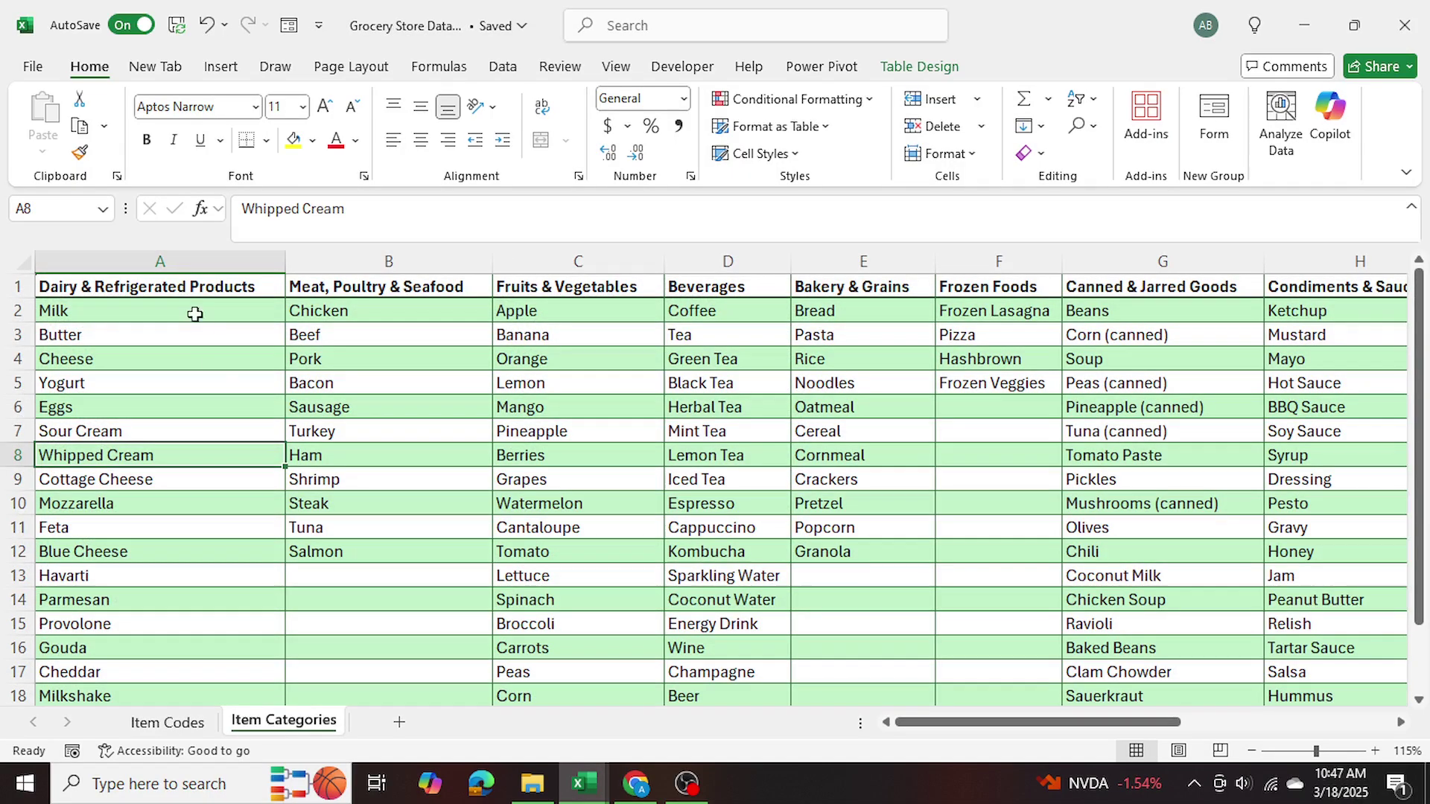
click(156, 320)
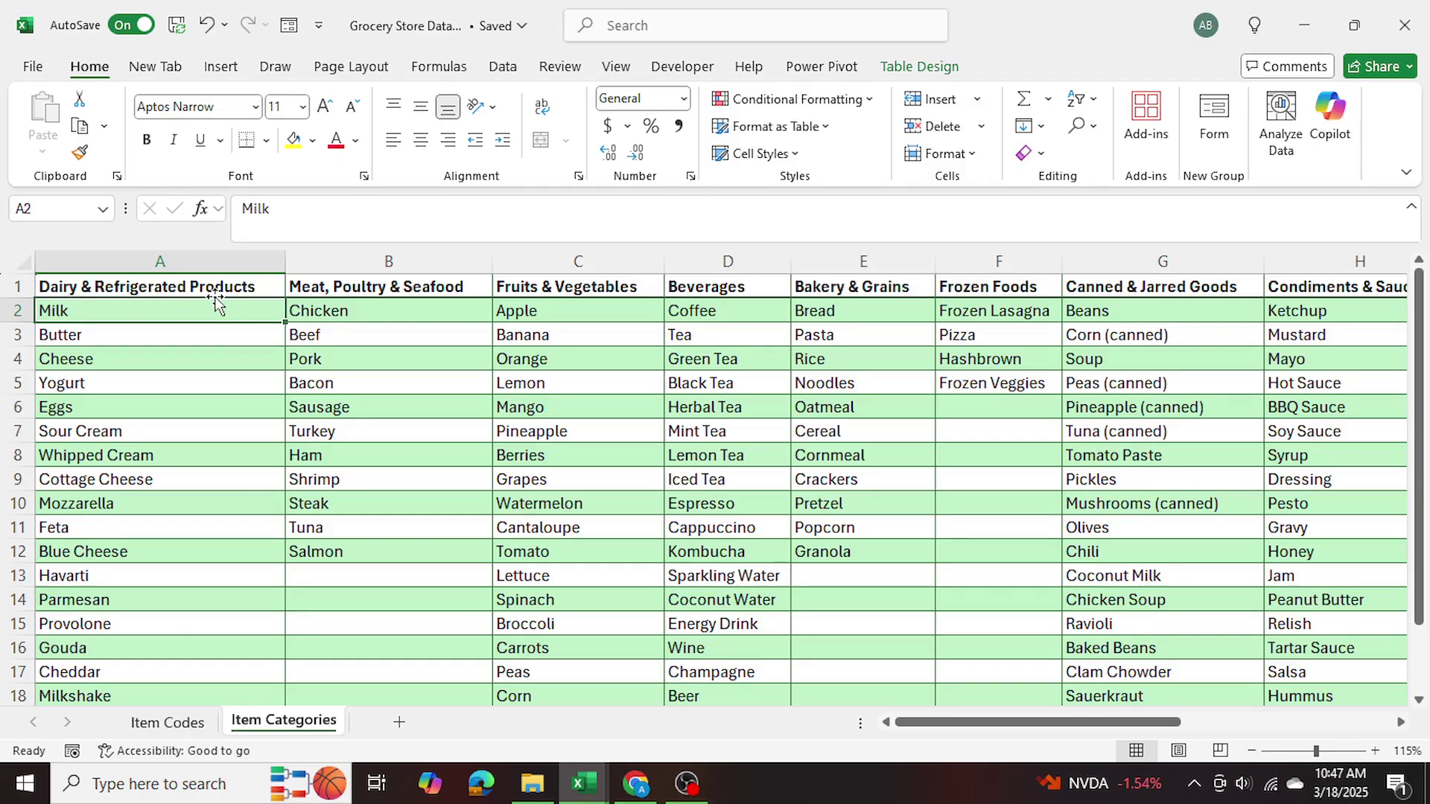
click(179, 723)
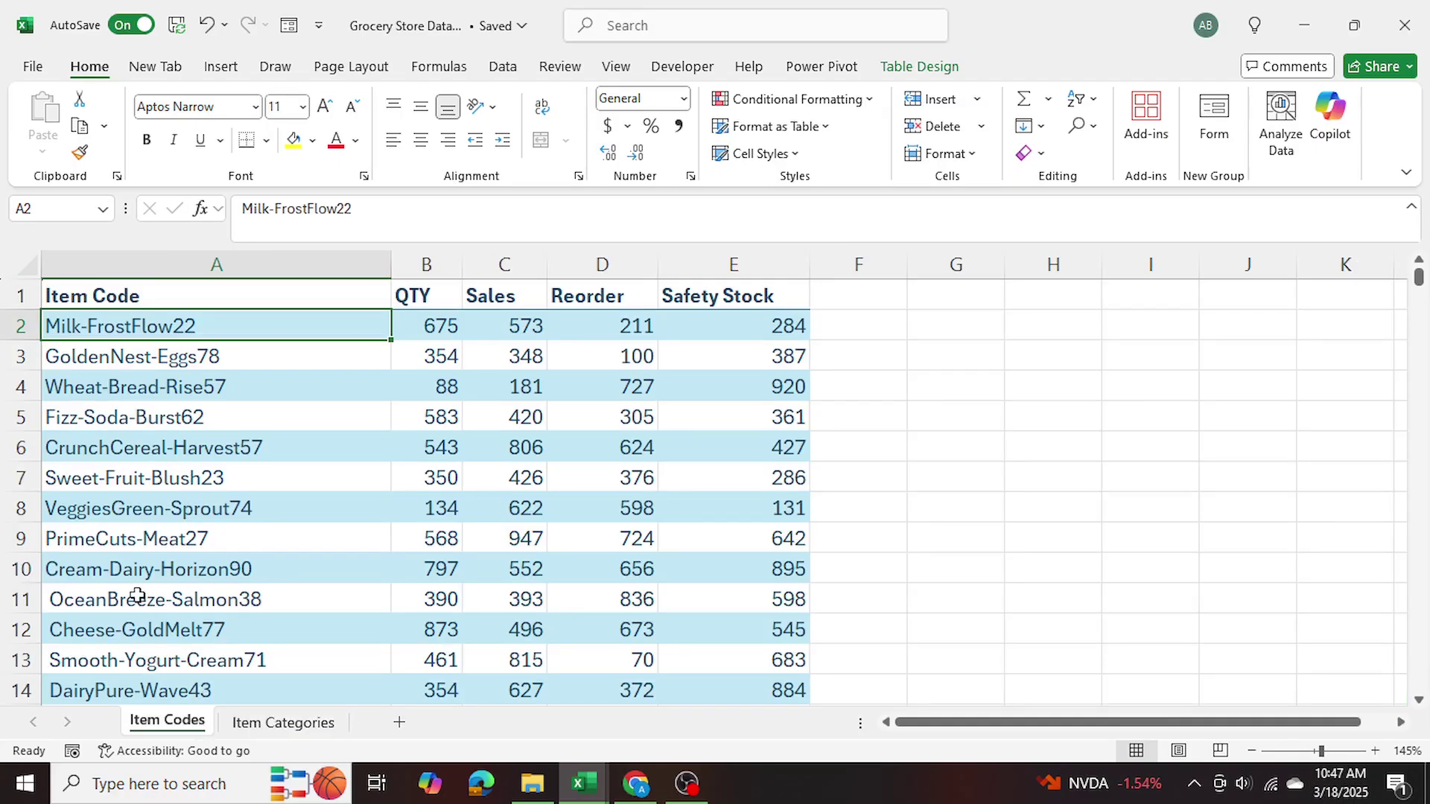
click(224, 605)
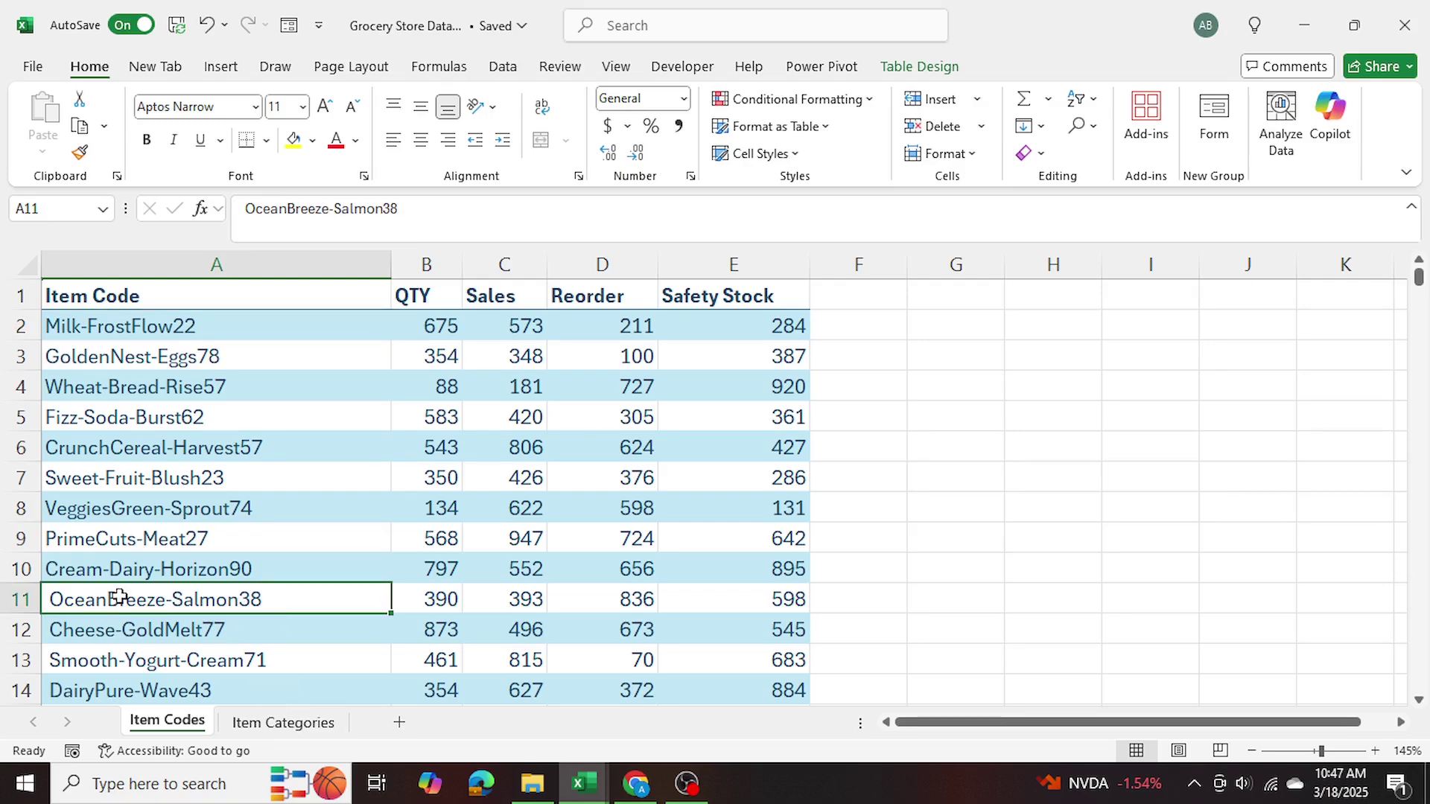
click(283, 723)
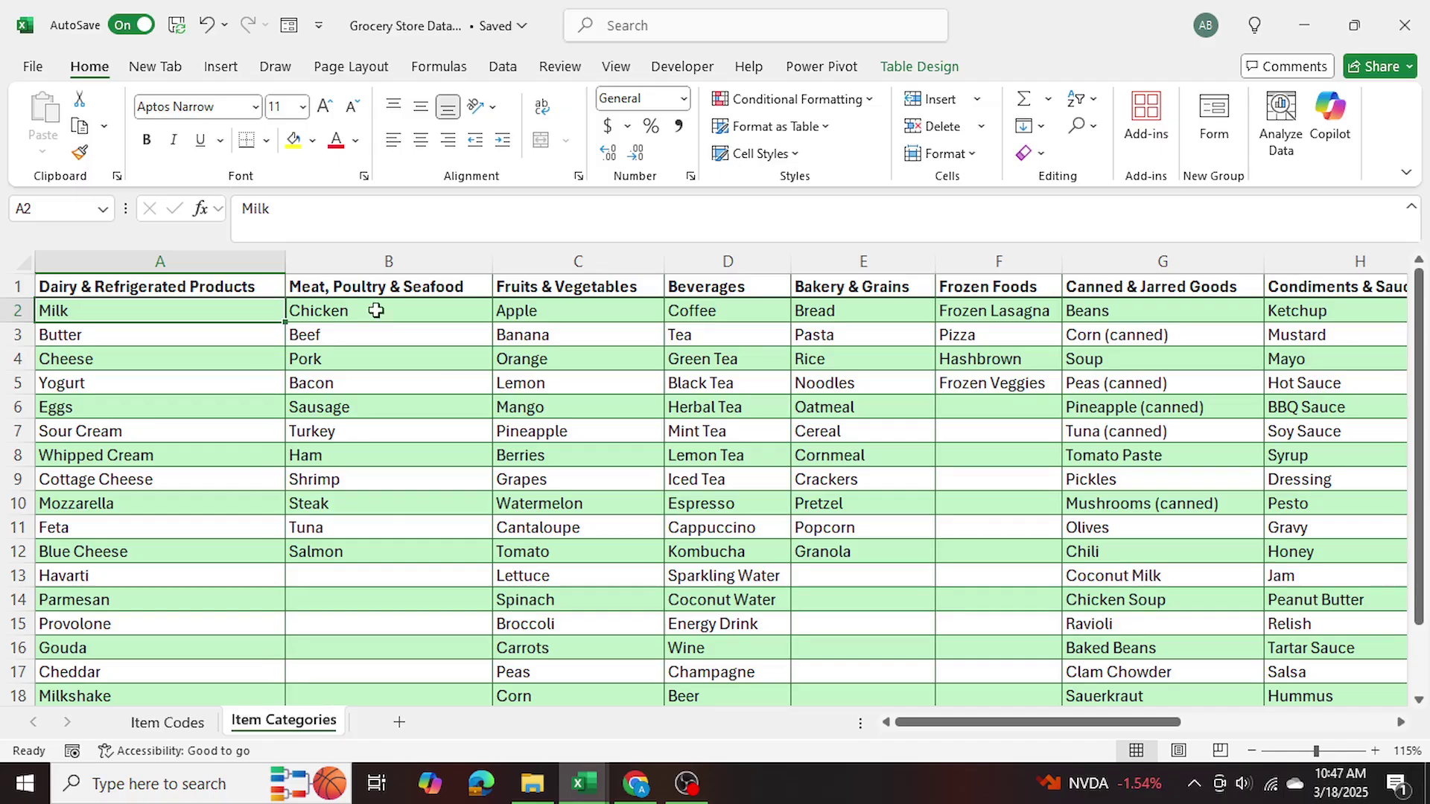
click(362, 555)
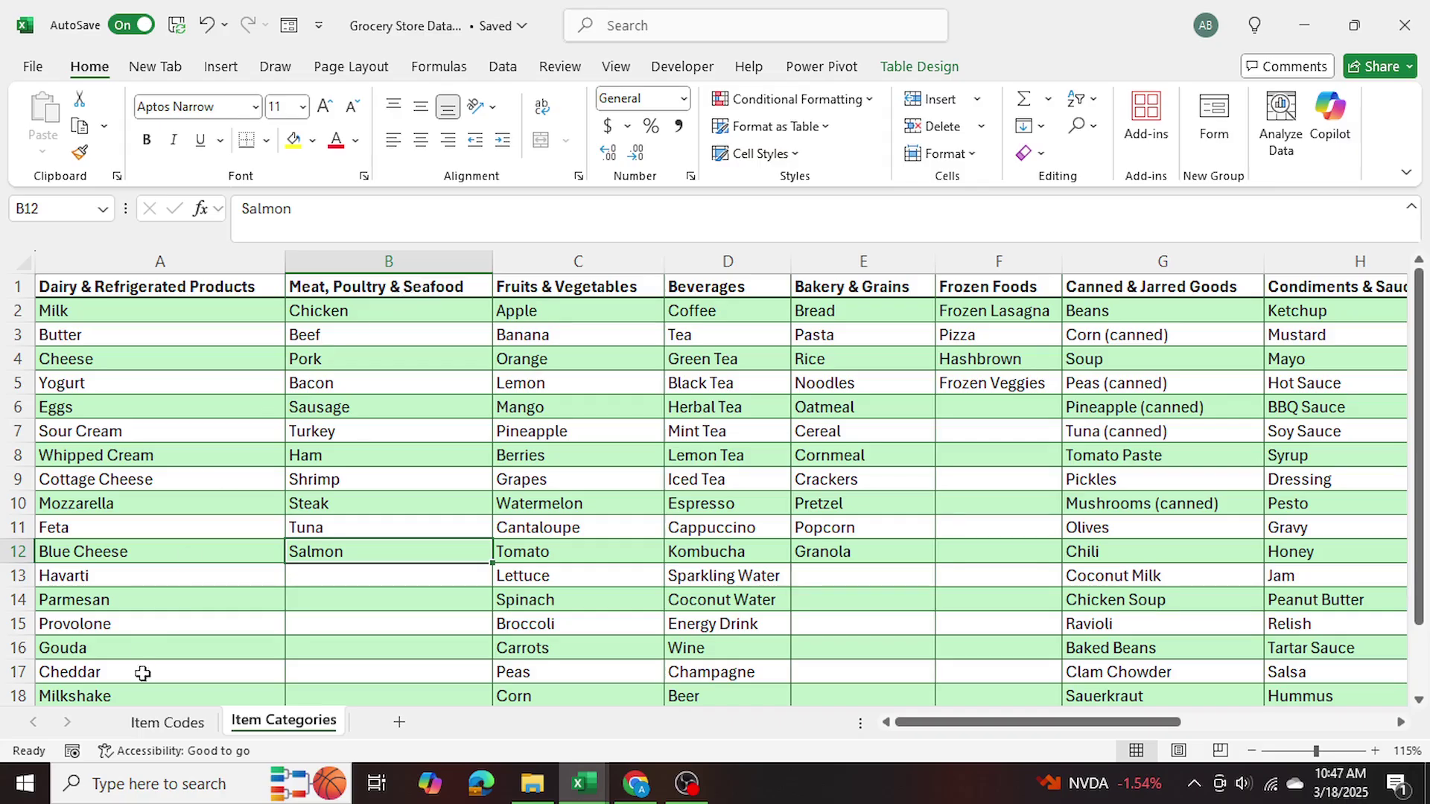
click(158, 724)
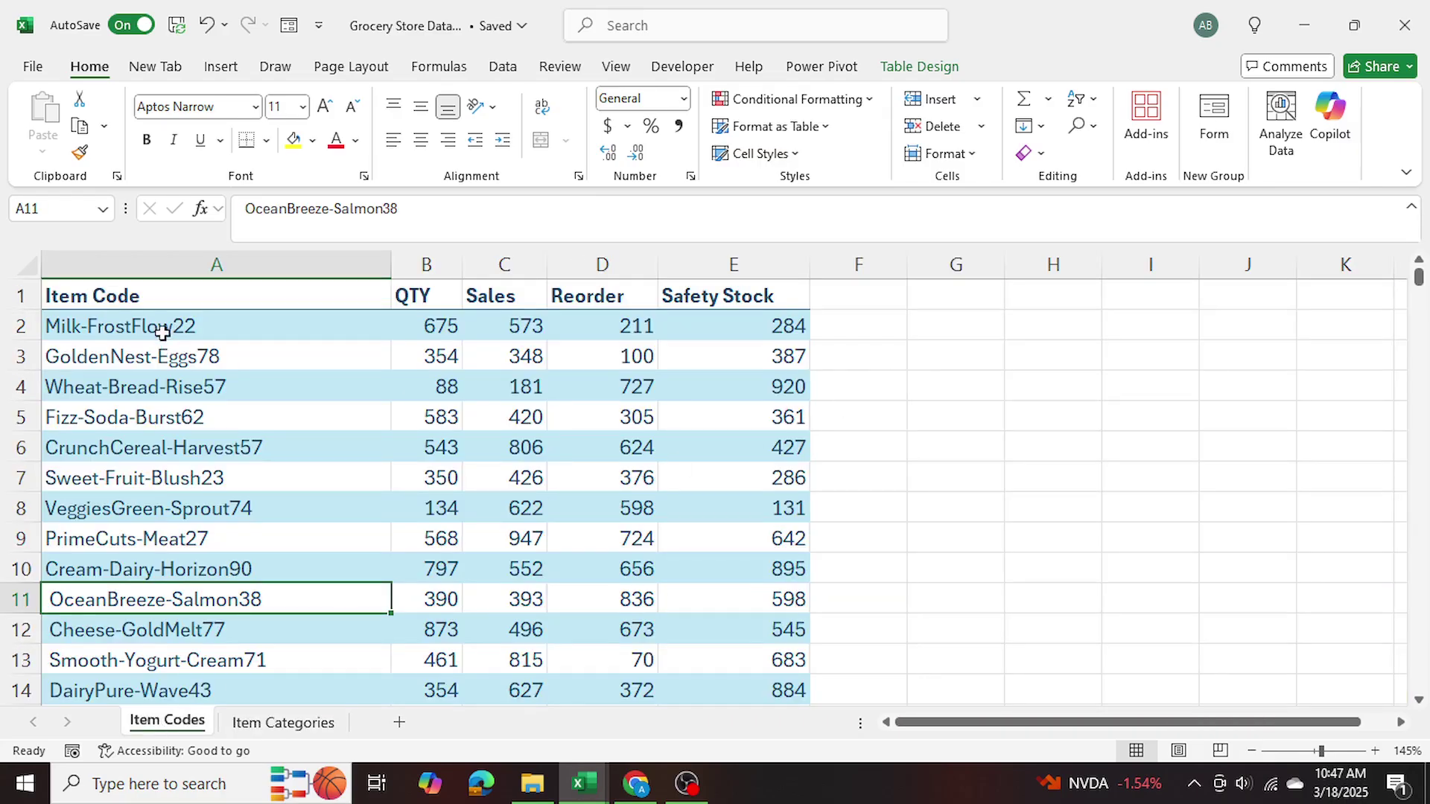
Step: Compare the block of item codes with the category items and first three headings
drag(164, 326, 186, 599)
click(280, 724)
drag(202, 333, 831, 560)
drag(172, 286, 616, 286)
click(167, 723)
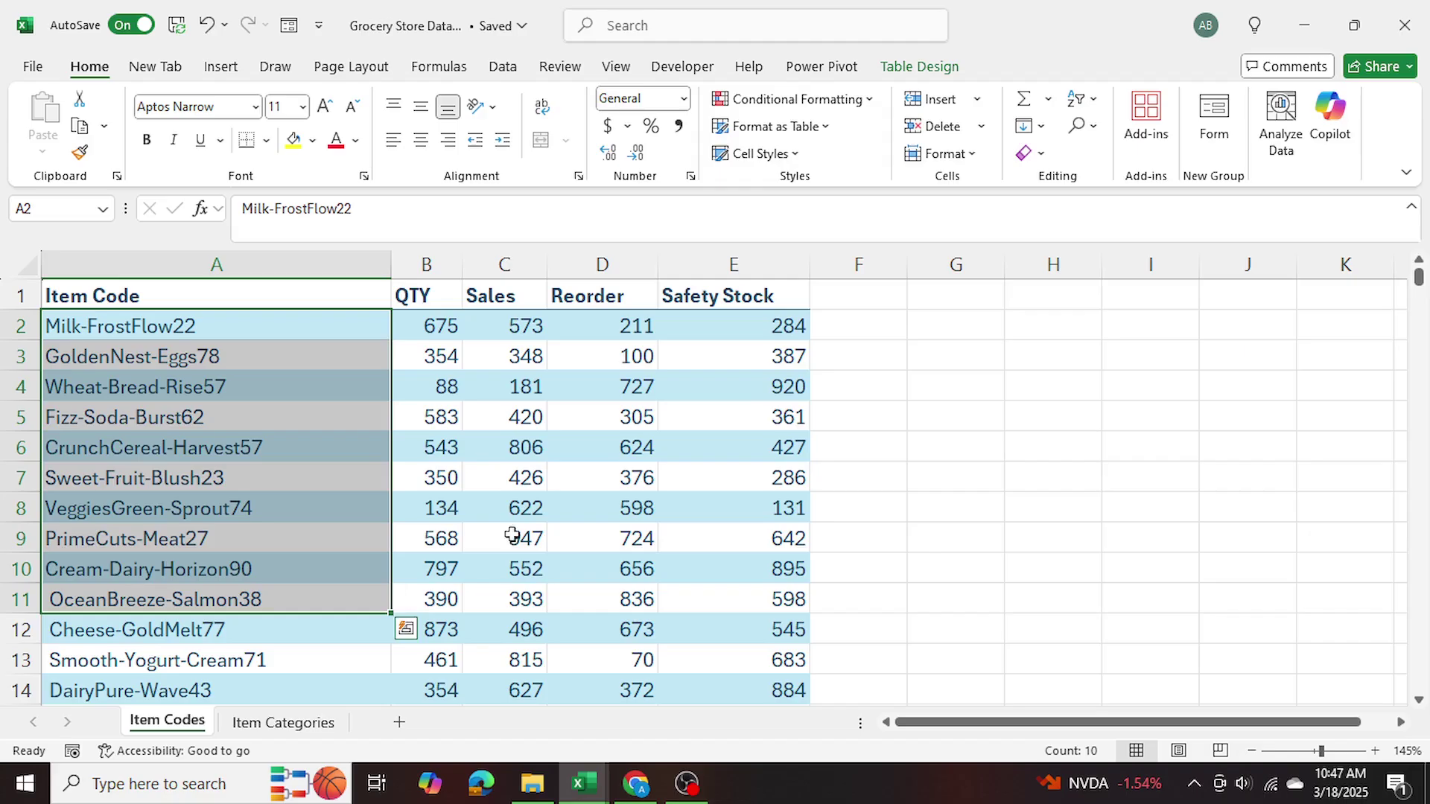
Step: Examine the empty column F cells F2 to F12 beside the item codes
click(885, 264)
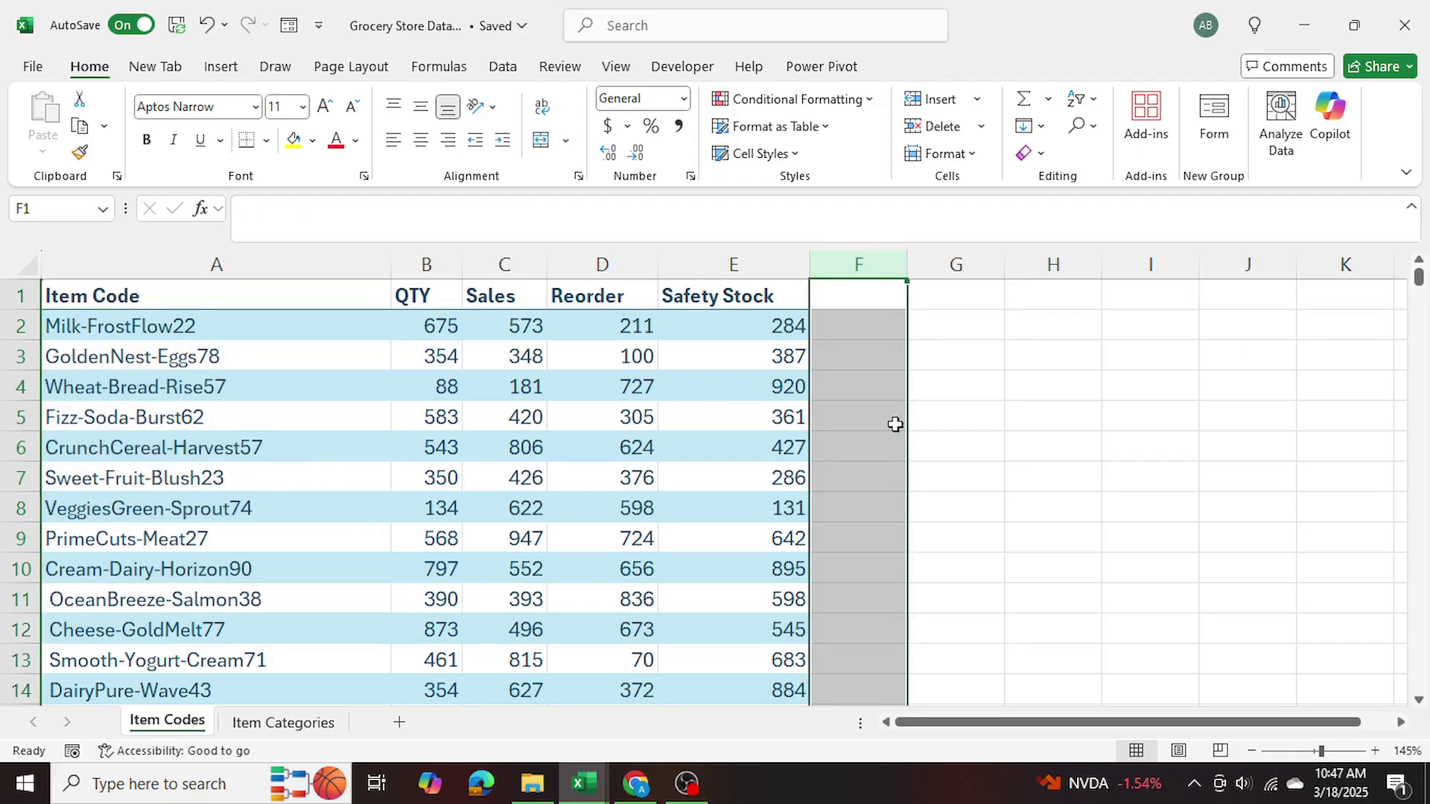
click(988, 329)
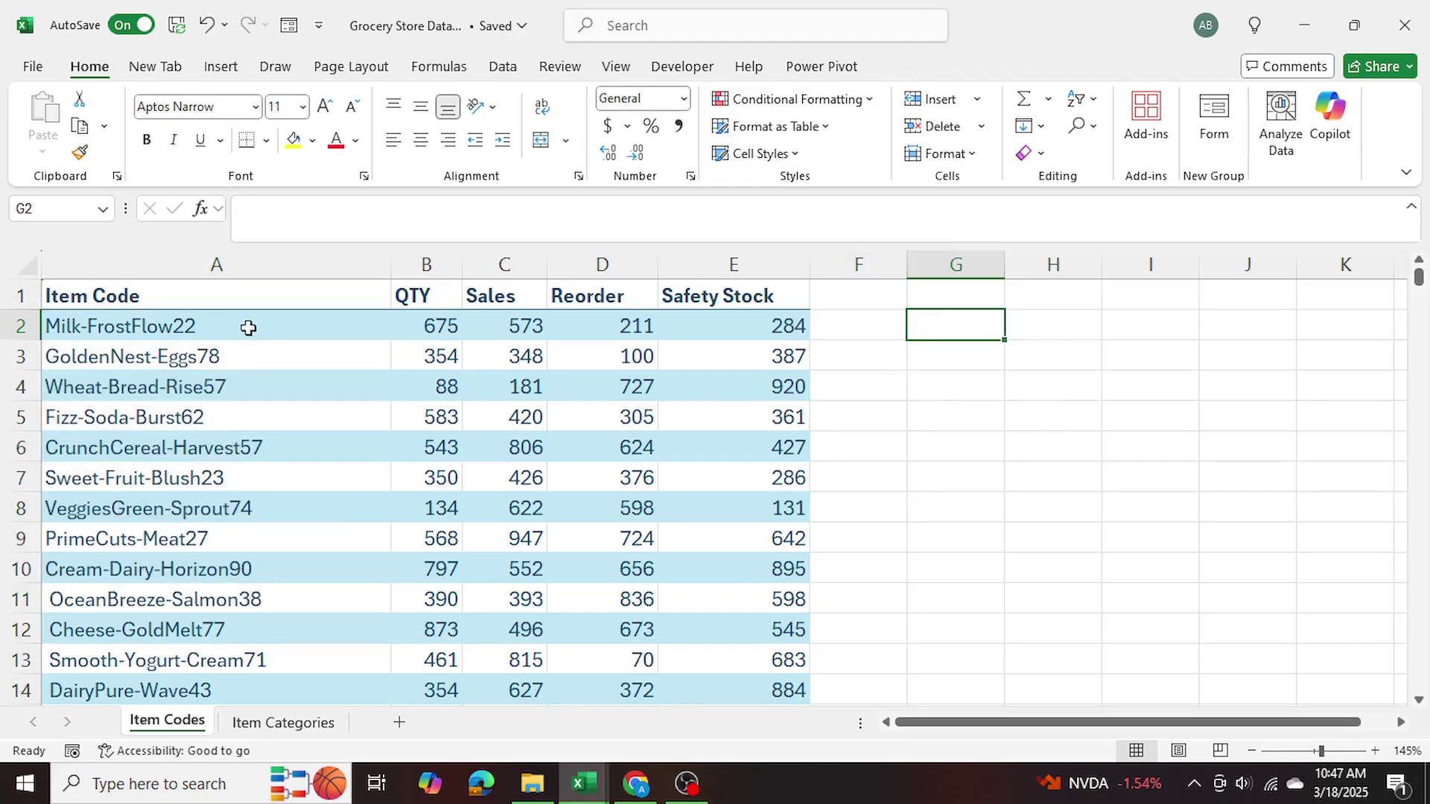
click(161, 328)
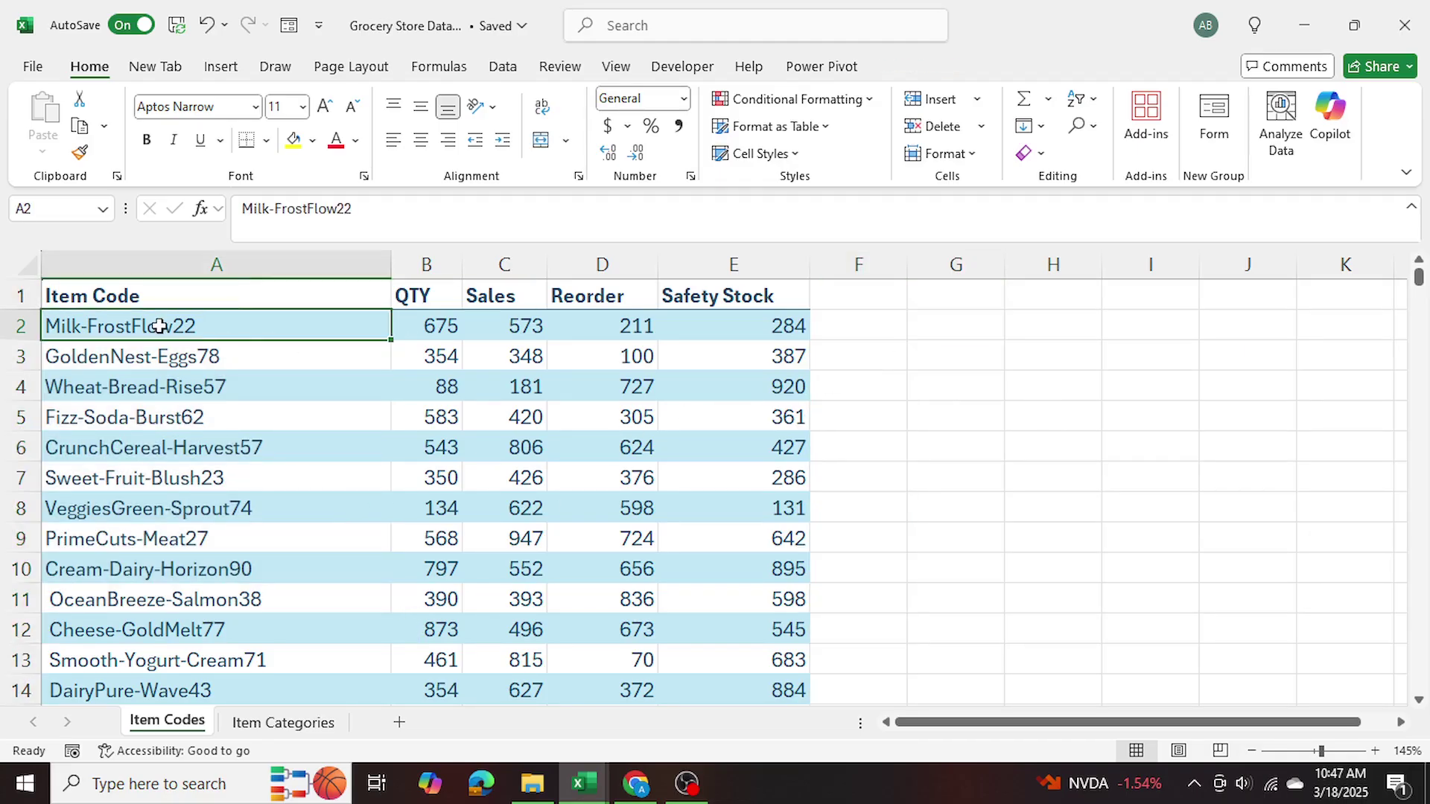
click(879, 330)
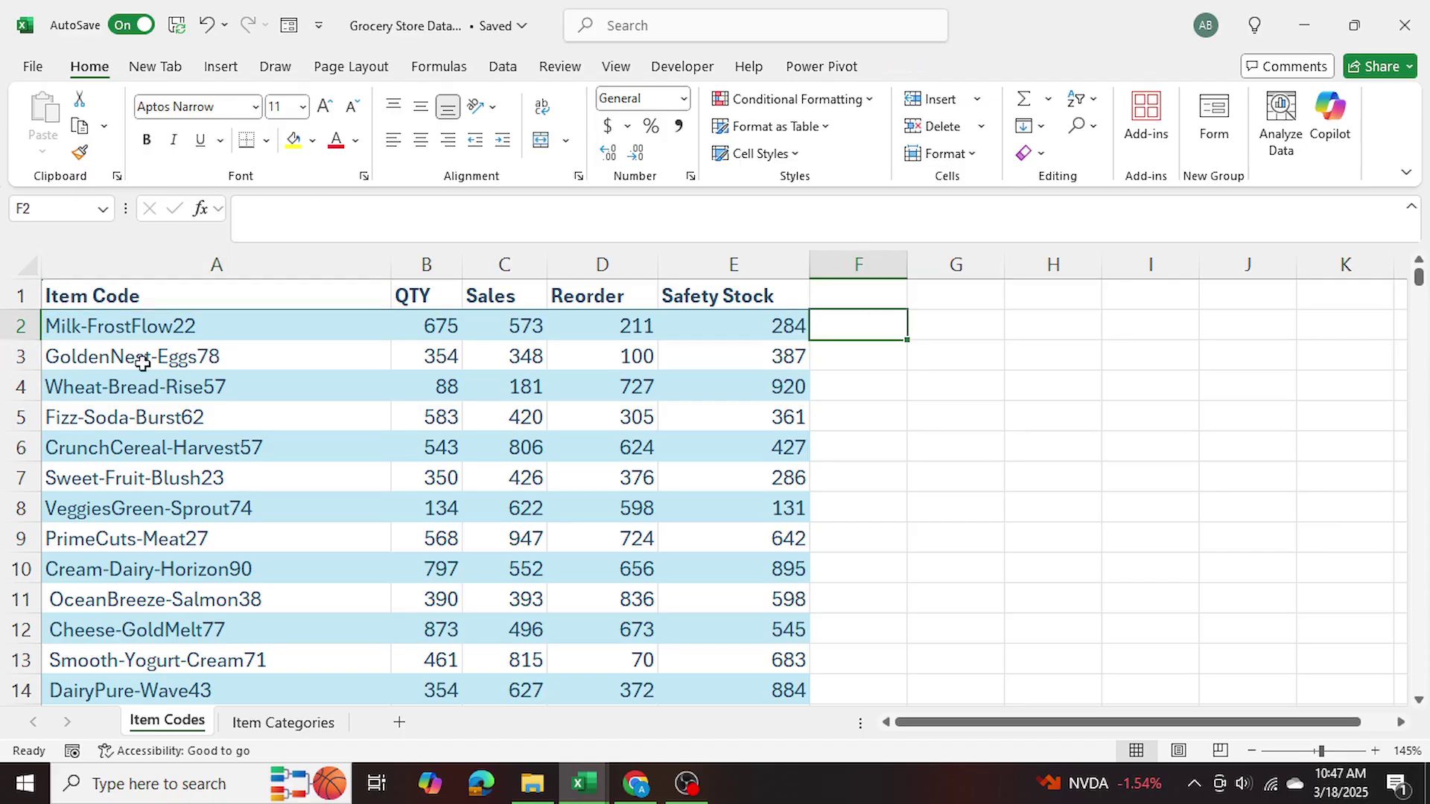
click(282, 723)
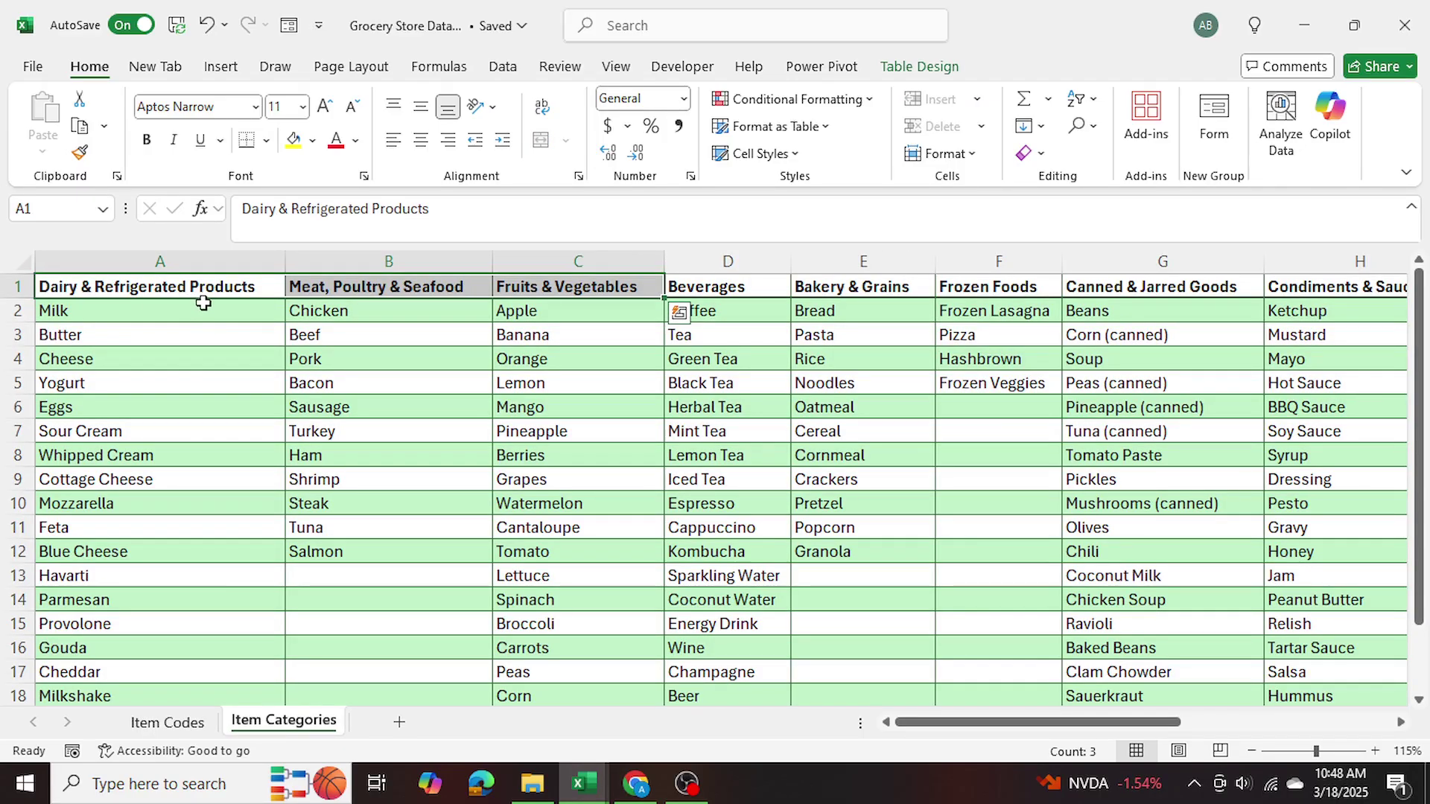
click(168, 723)
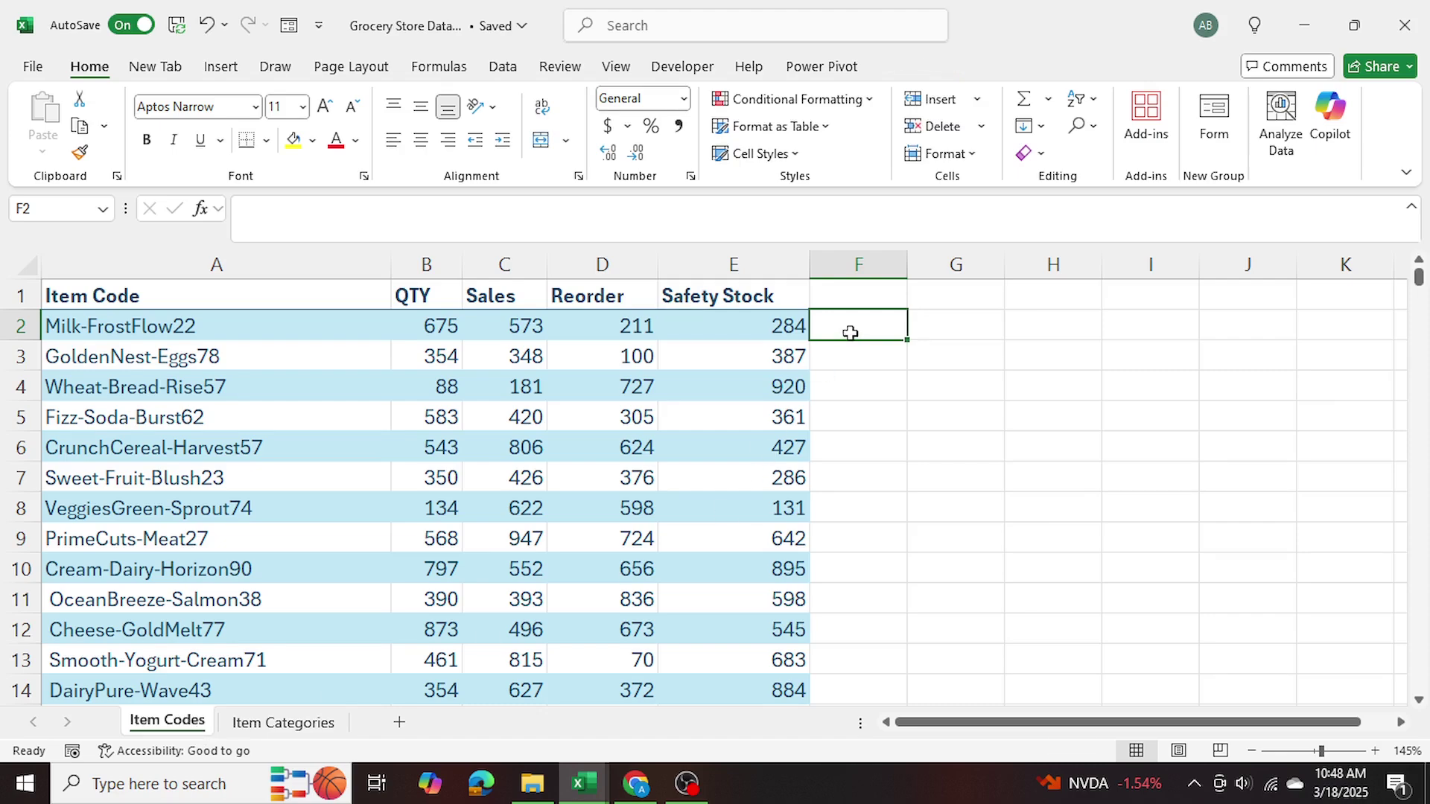
drag(855, 350, 845, 638)
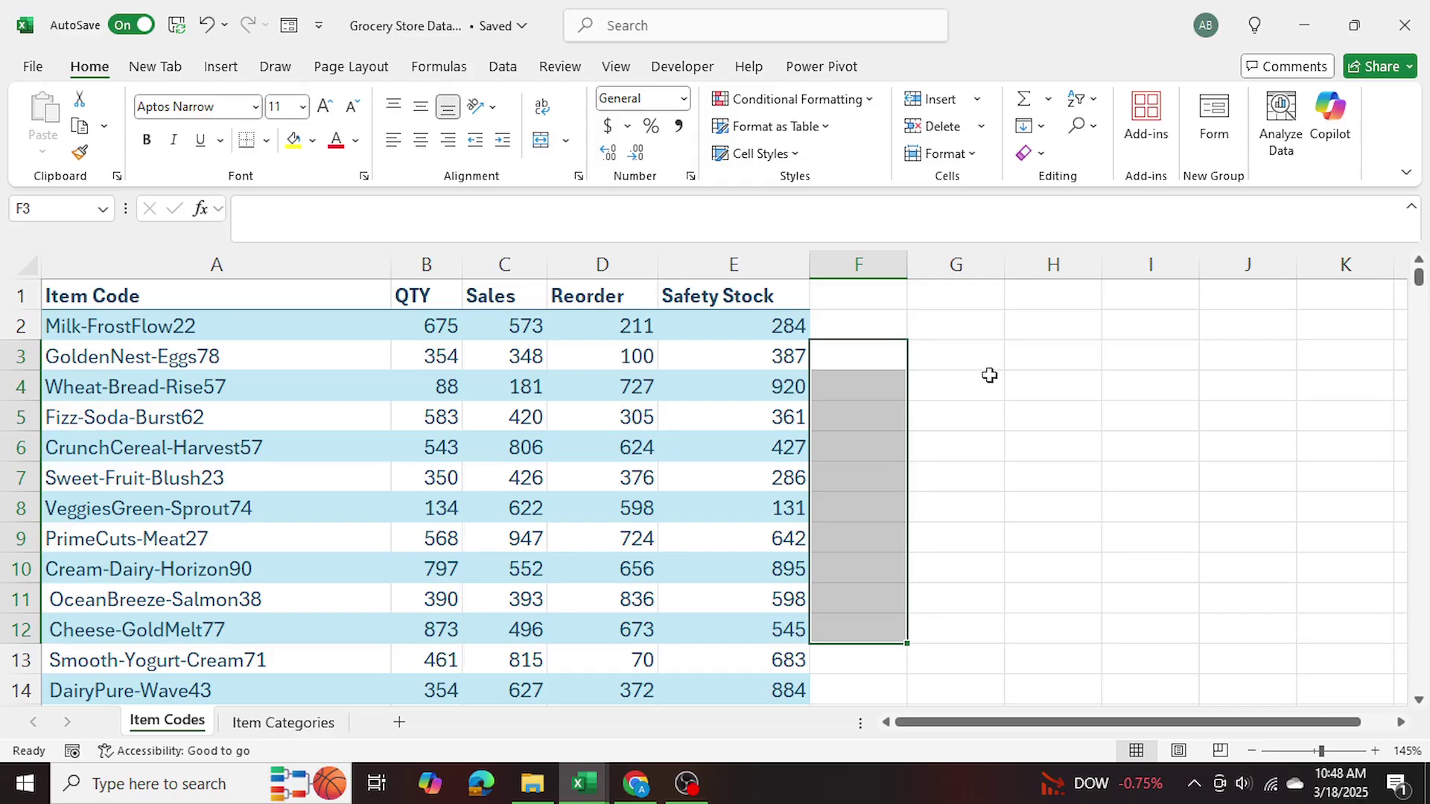
click(223, 416)
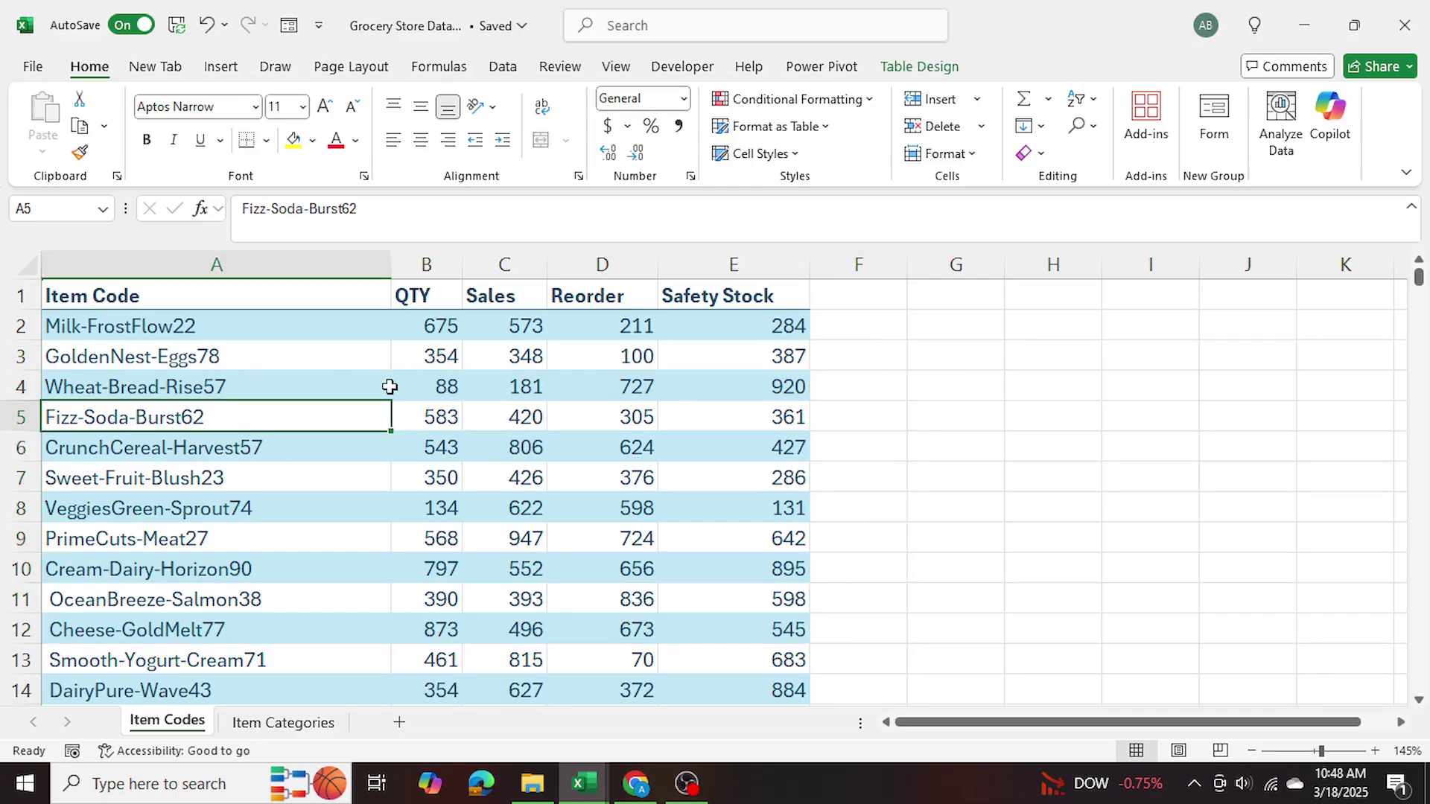
click(415, 383)
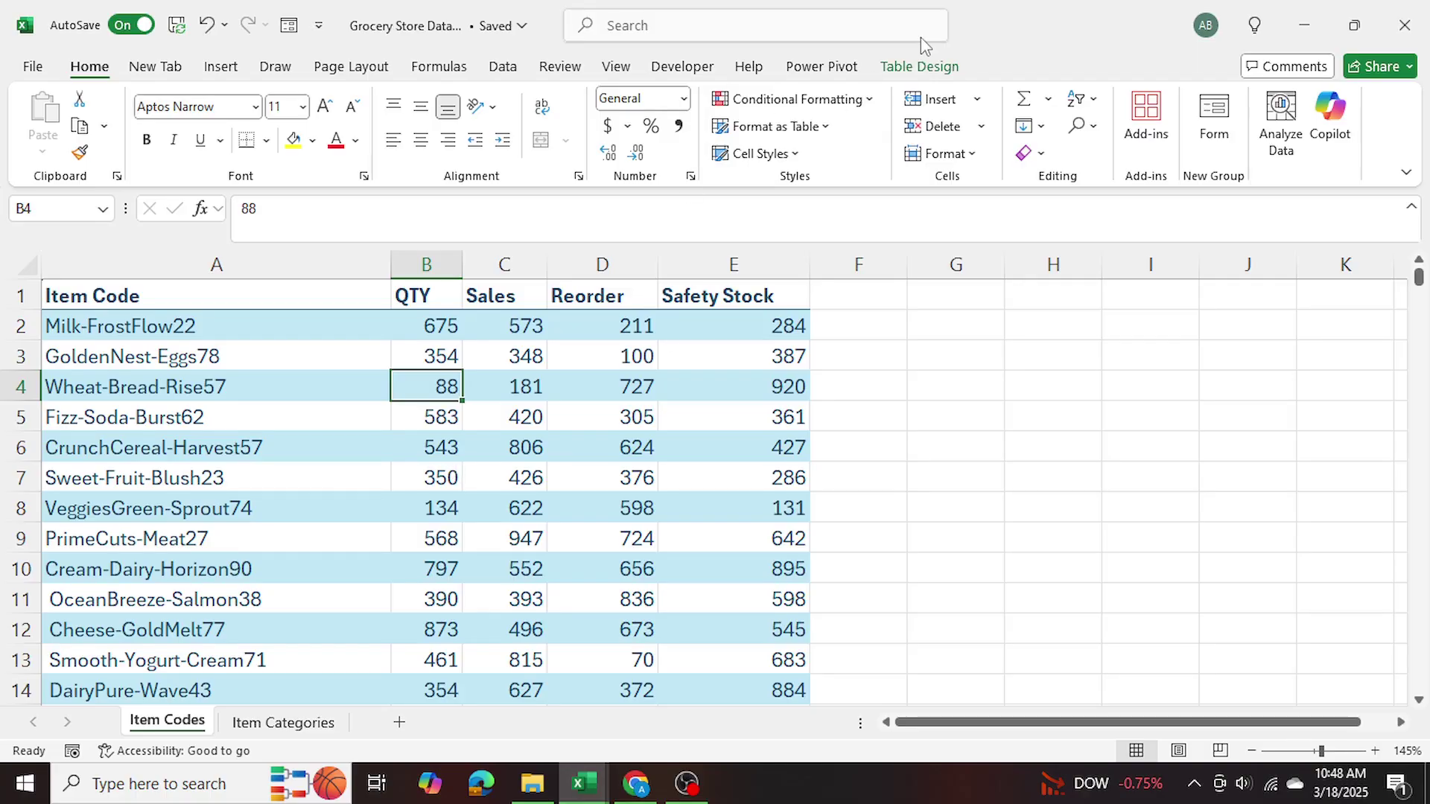
Step: Rename the item code table from Table1 to Codes
click(920, 67)
click(86, 127)
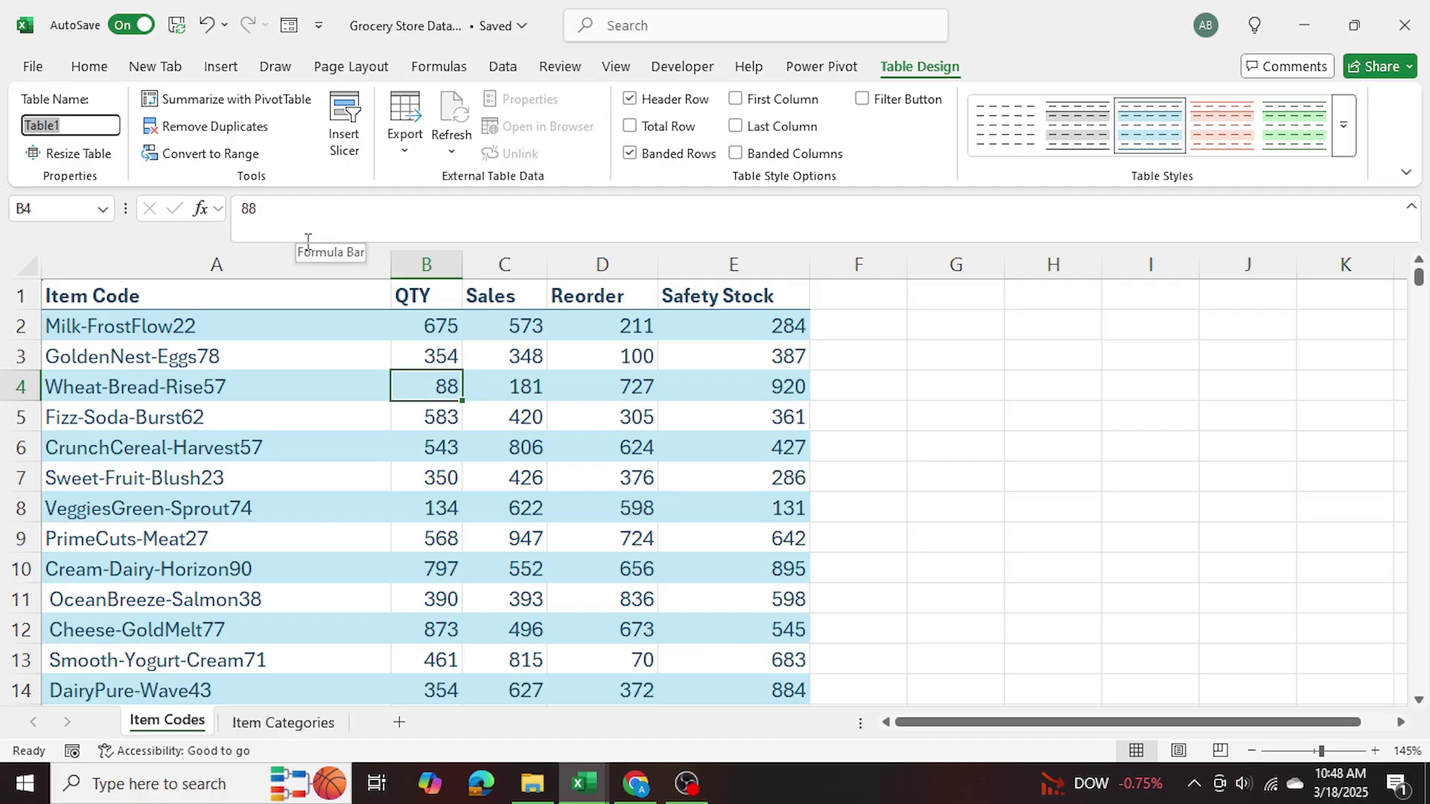
text(Codes)
key(Return)
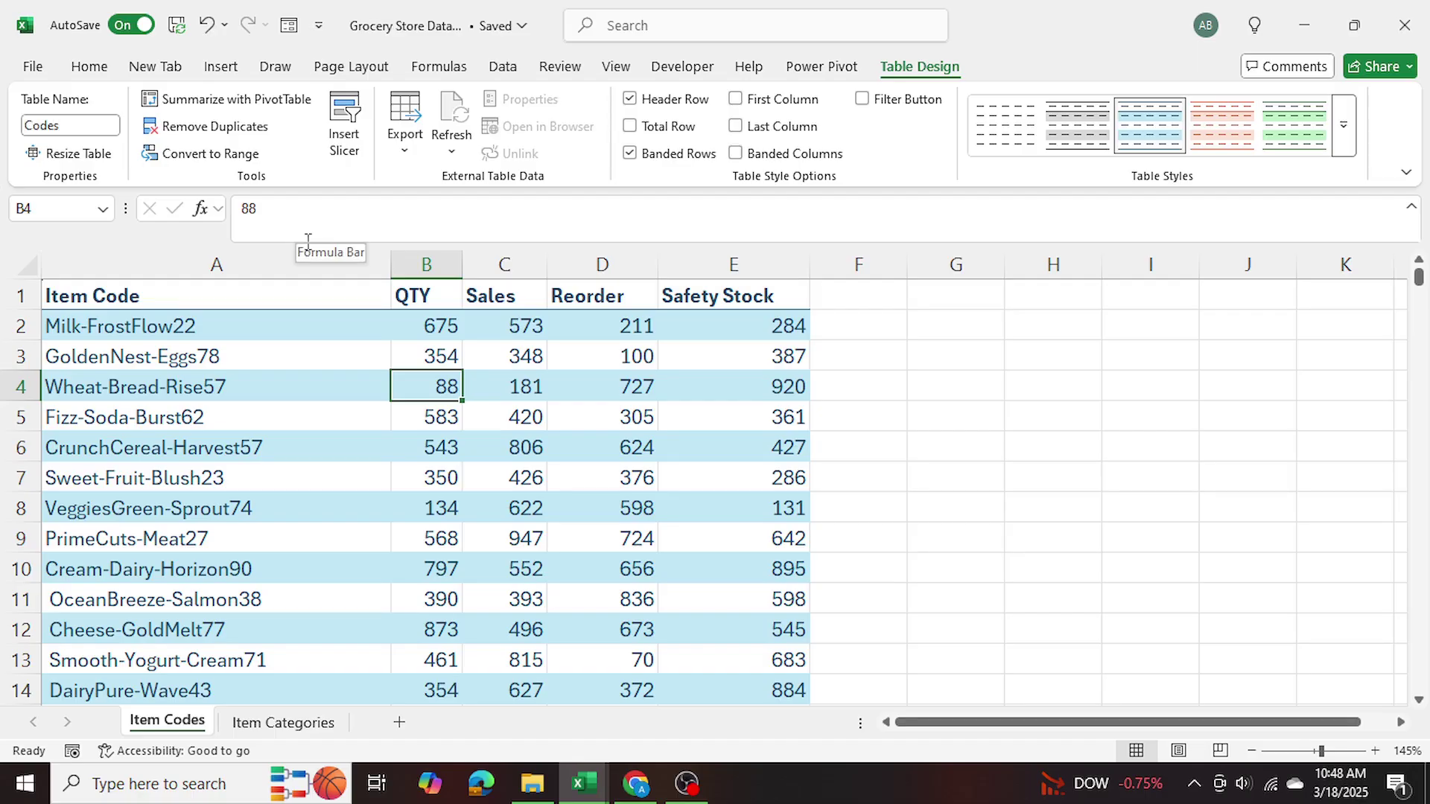
Step: Rename the Item Categories table from Table2 to Categories, then return to Item Codes
click(283, 722)
click(268, 498)
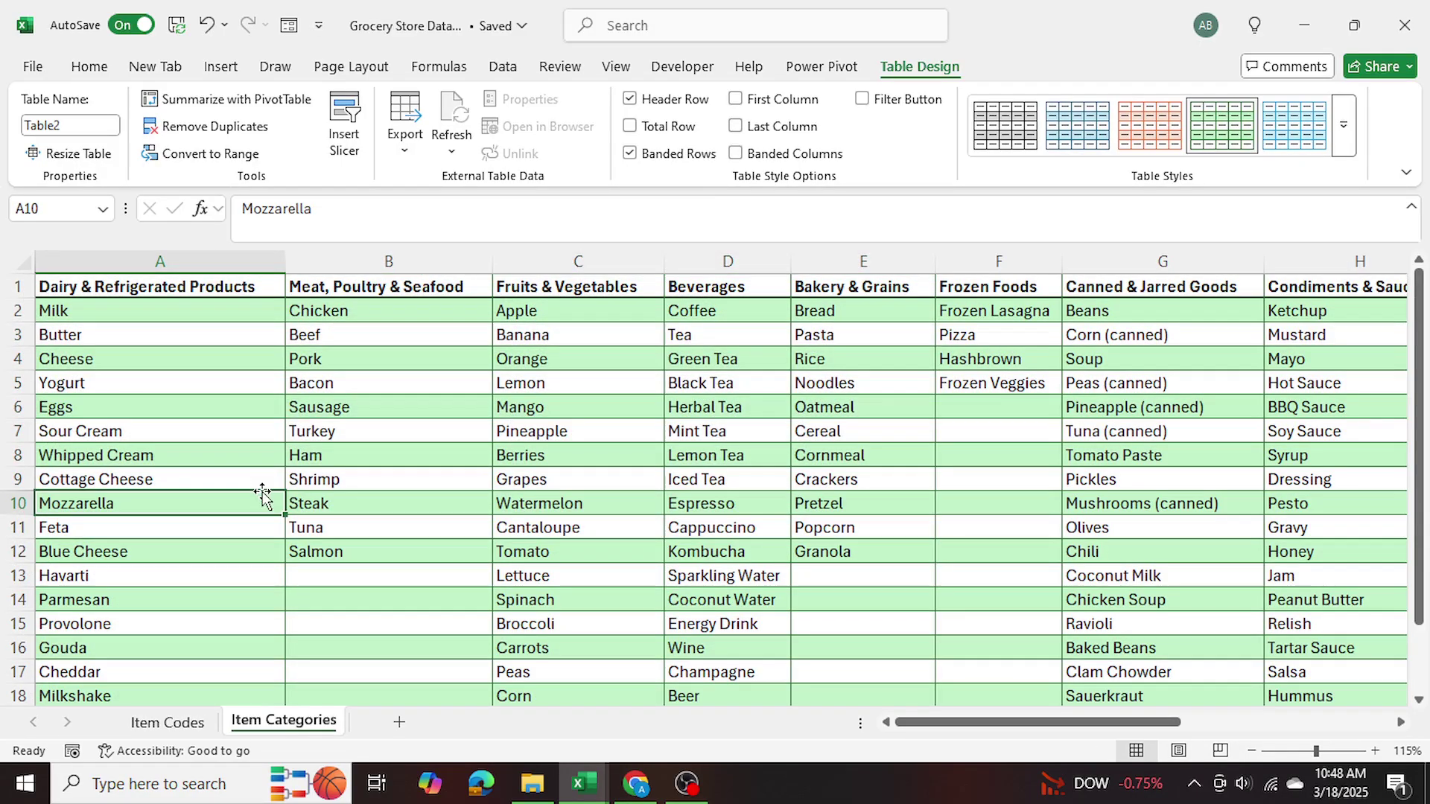
click(71, 127)
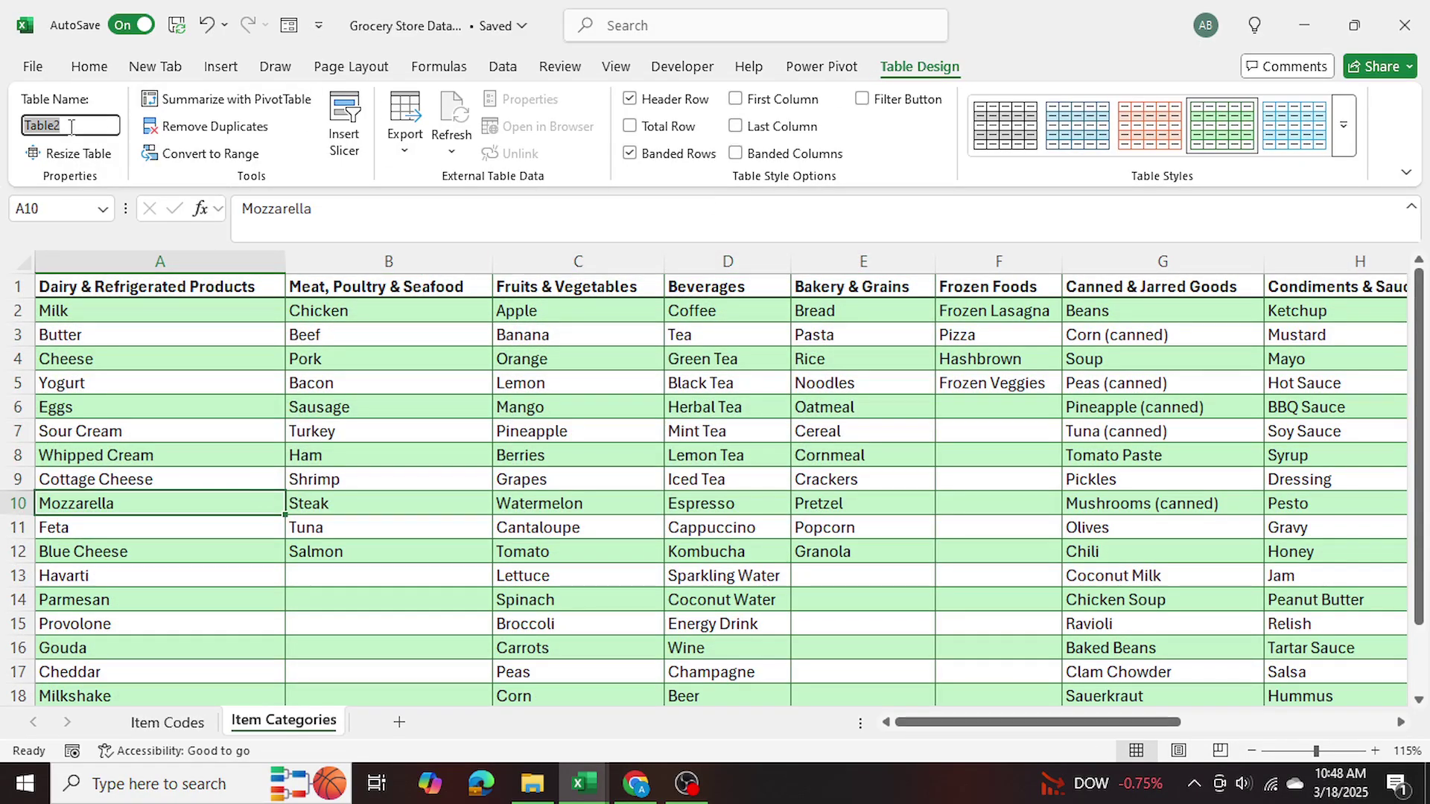
text(Categories)
click(546, 456)
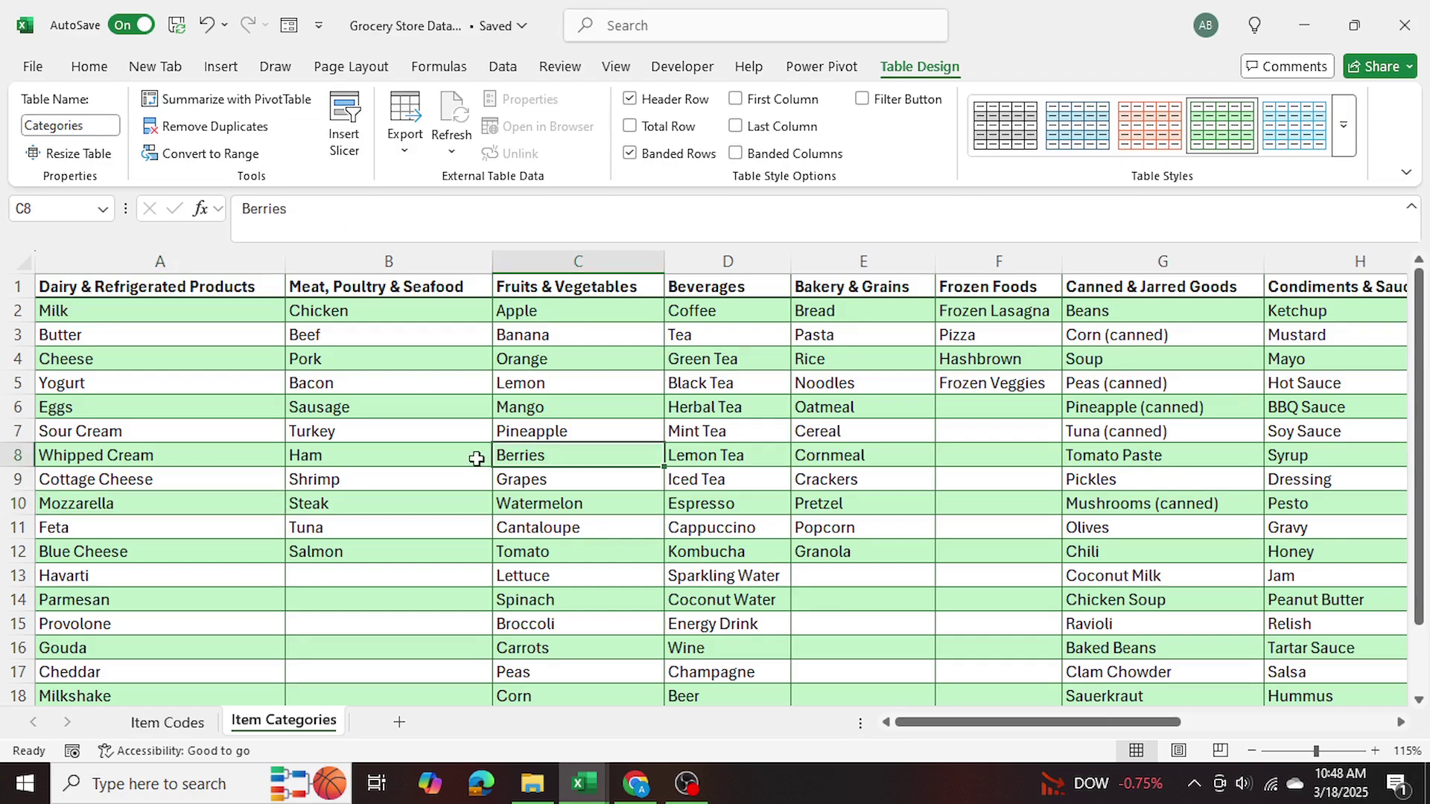
click(178, 724)
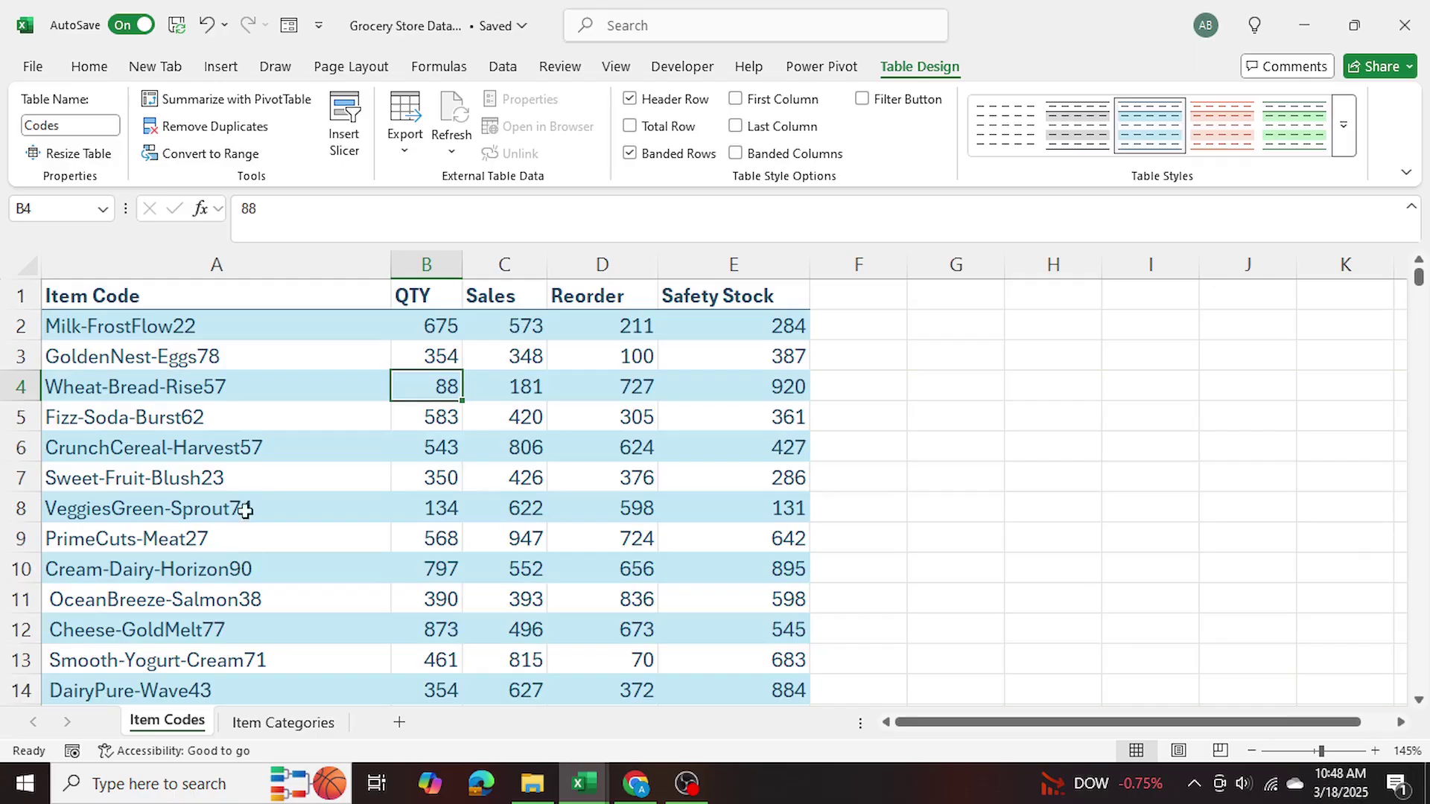
click(216, 458)
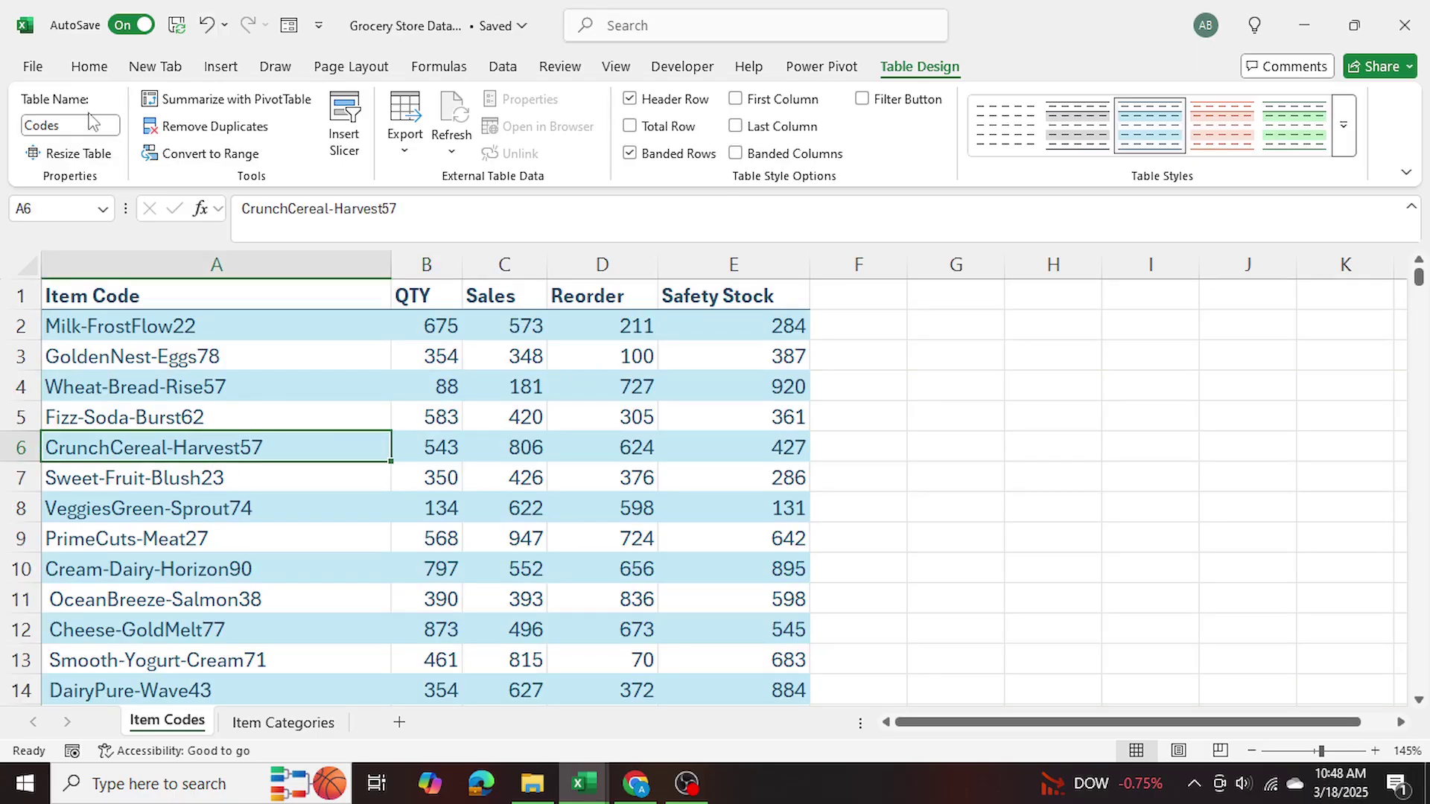
Step: Load the tables through From Table/Range as connection-only queries, Codes and Categories
click(503, 69)
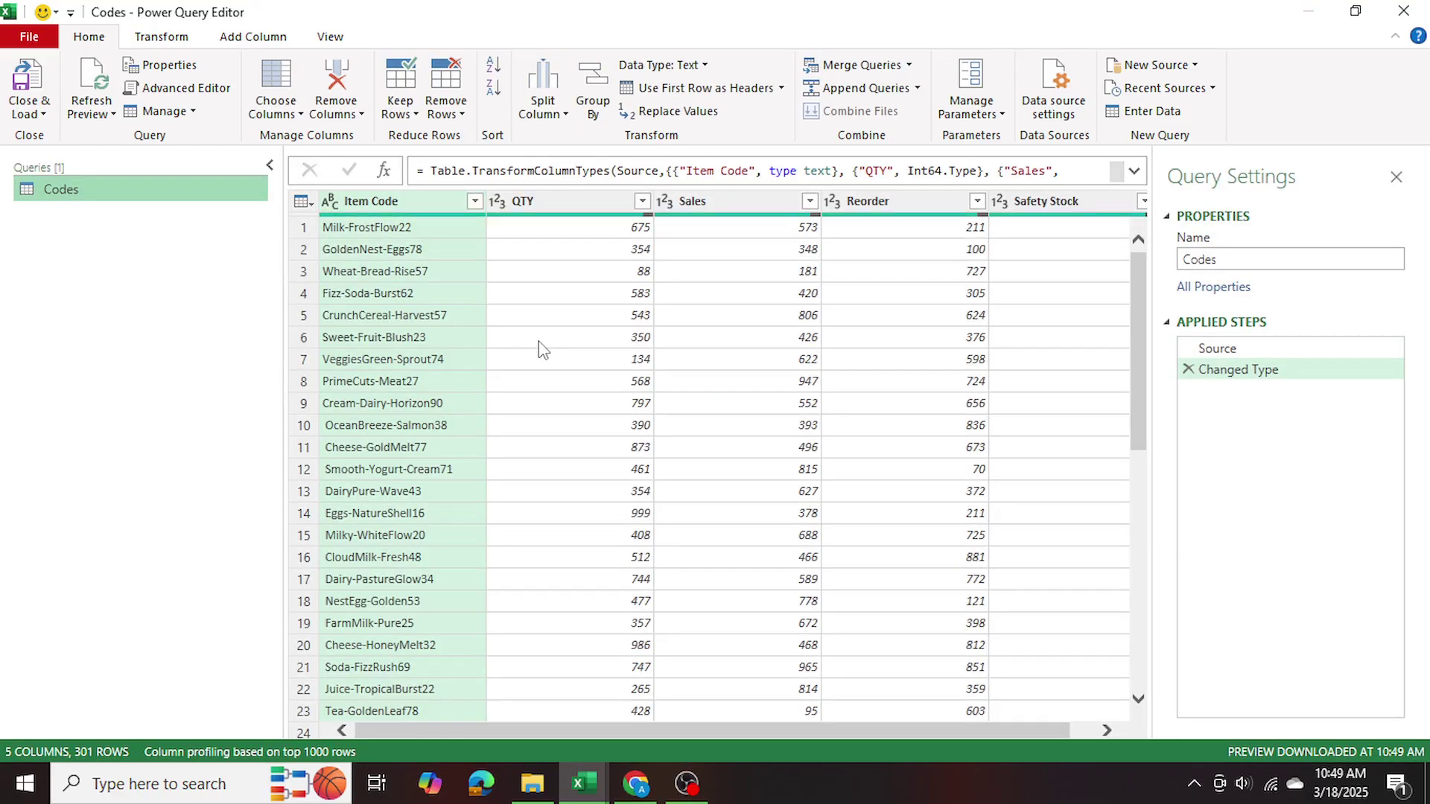
click(28, 112)
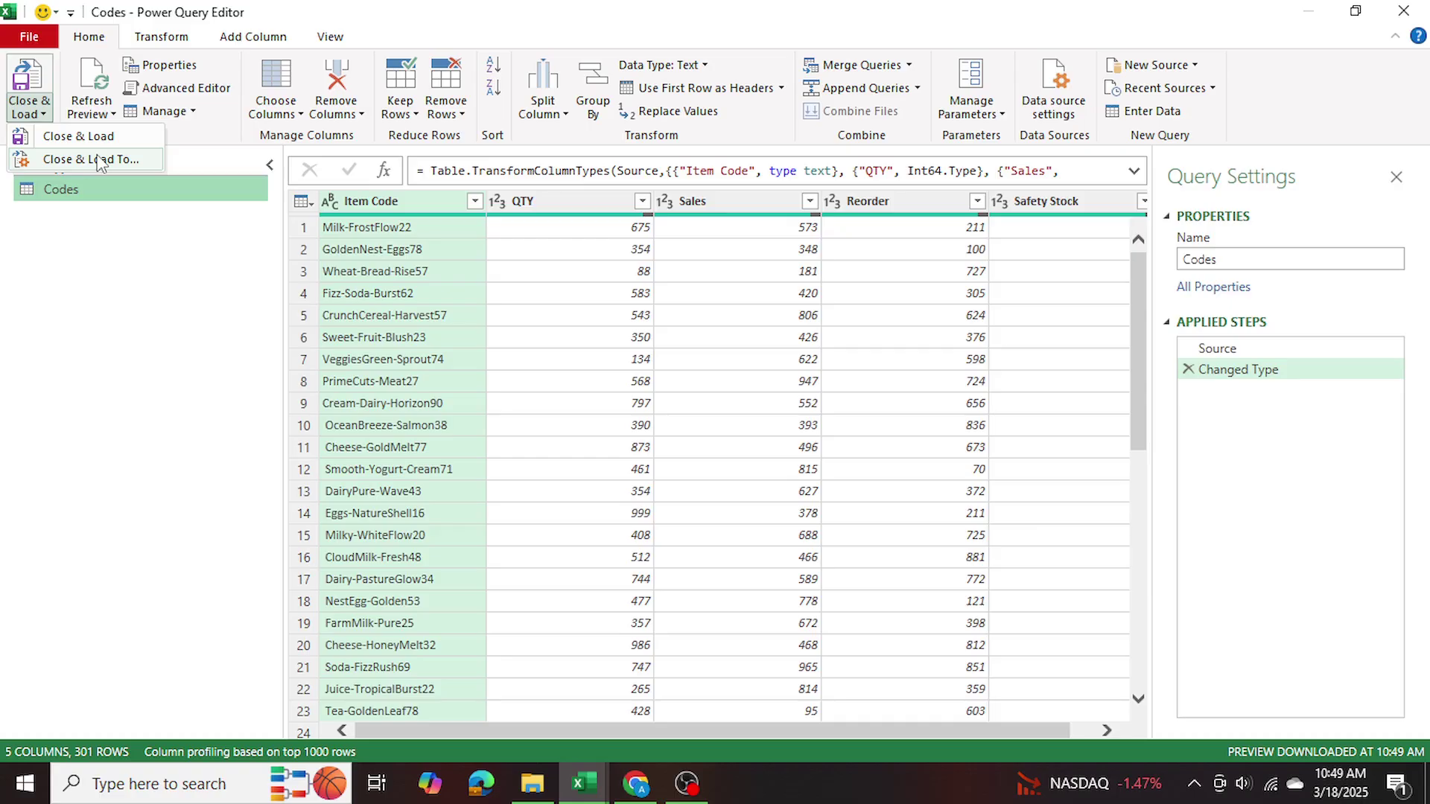
click(88, 136)
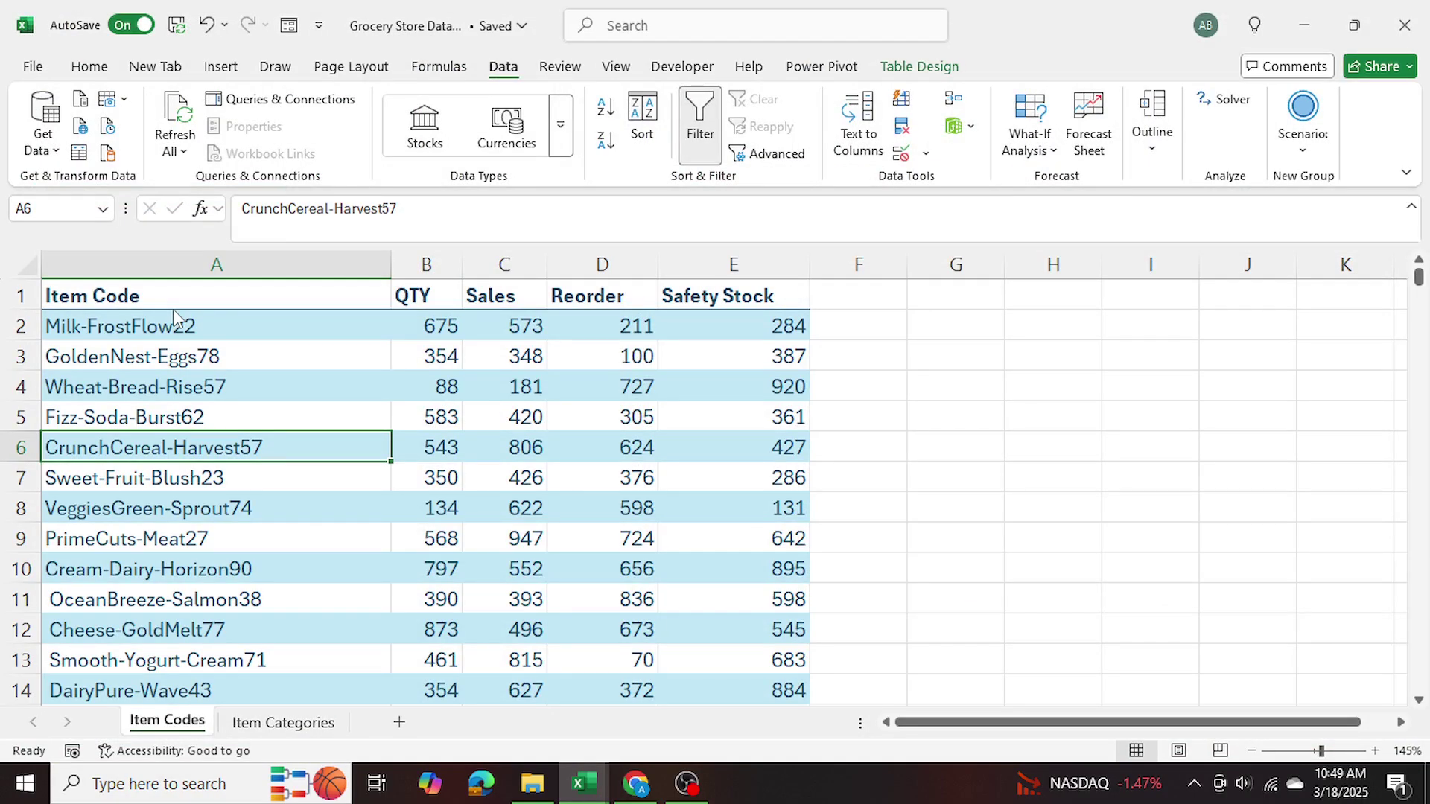
click(679, 370)
click(773, 512)
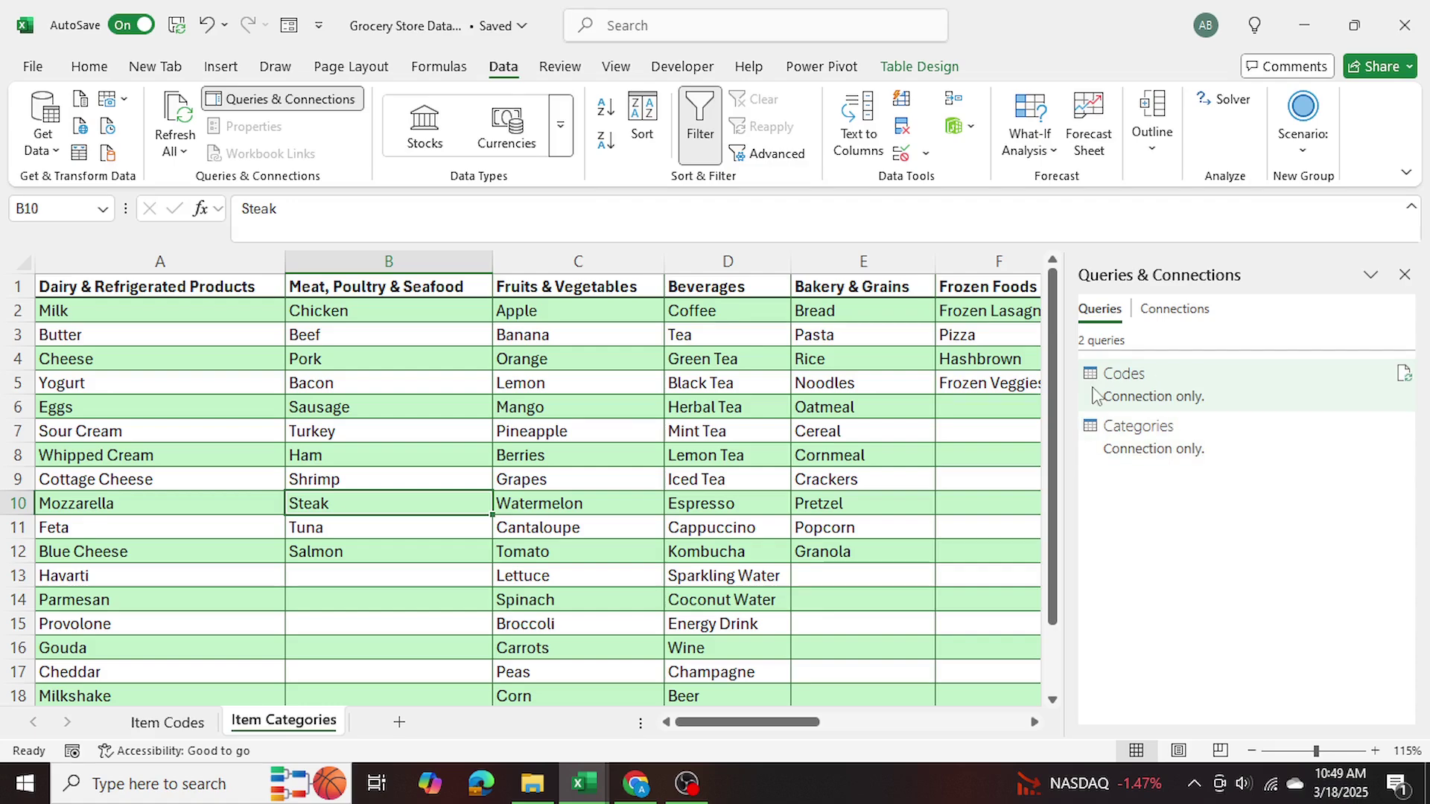
mouse_move(1121, 384)
Step: Open the Categories query in Power Query and select all twelve category columns
click(655, 721)
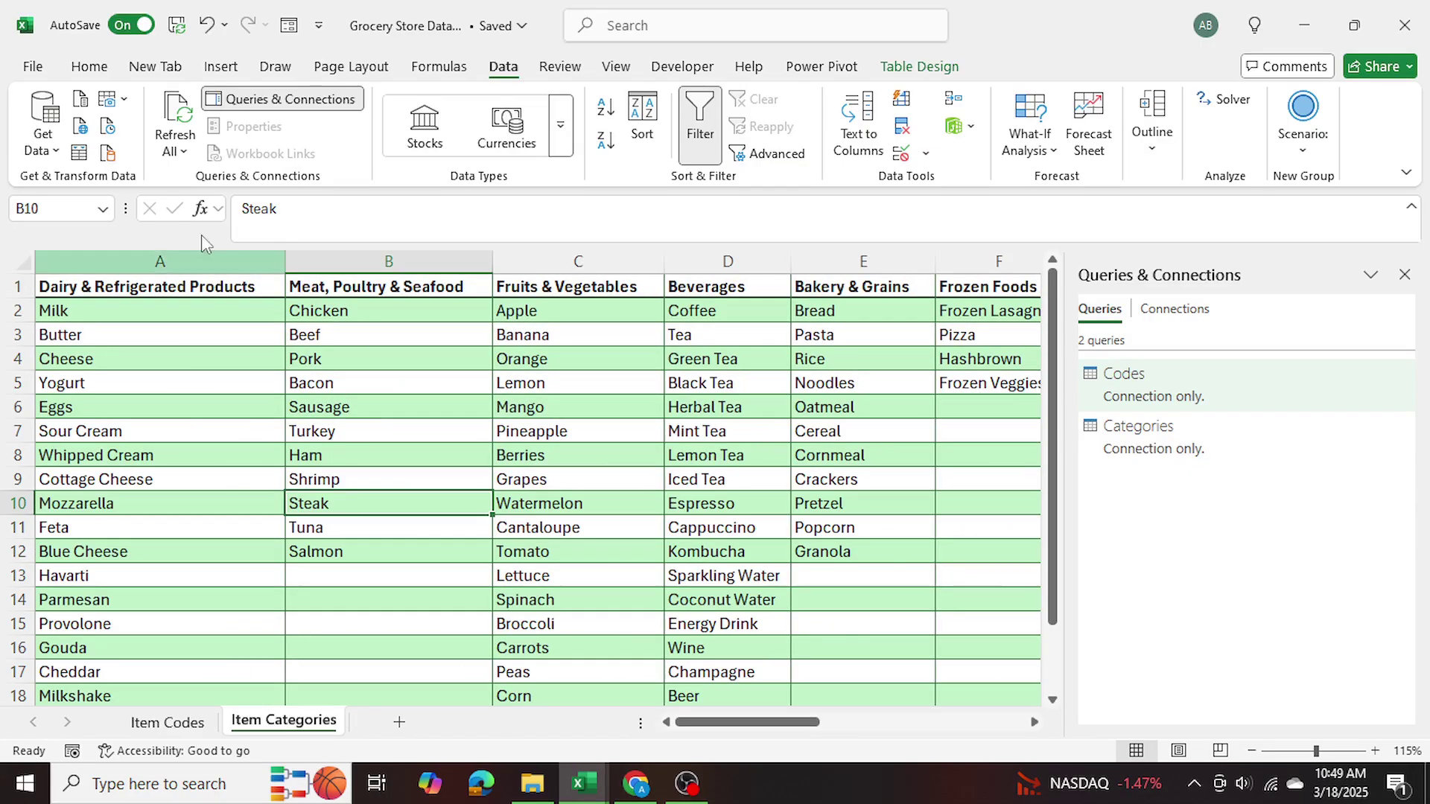
click(40, 138)
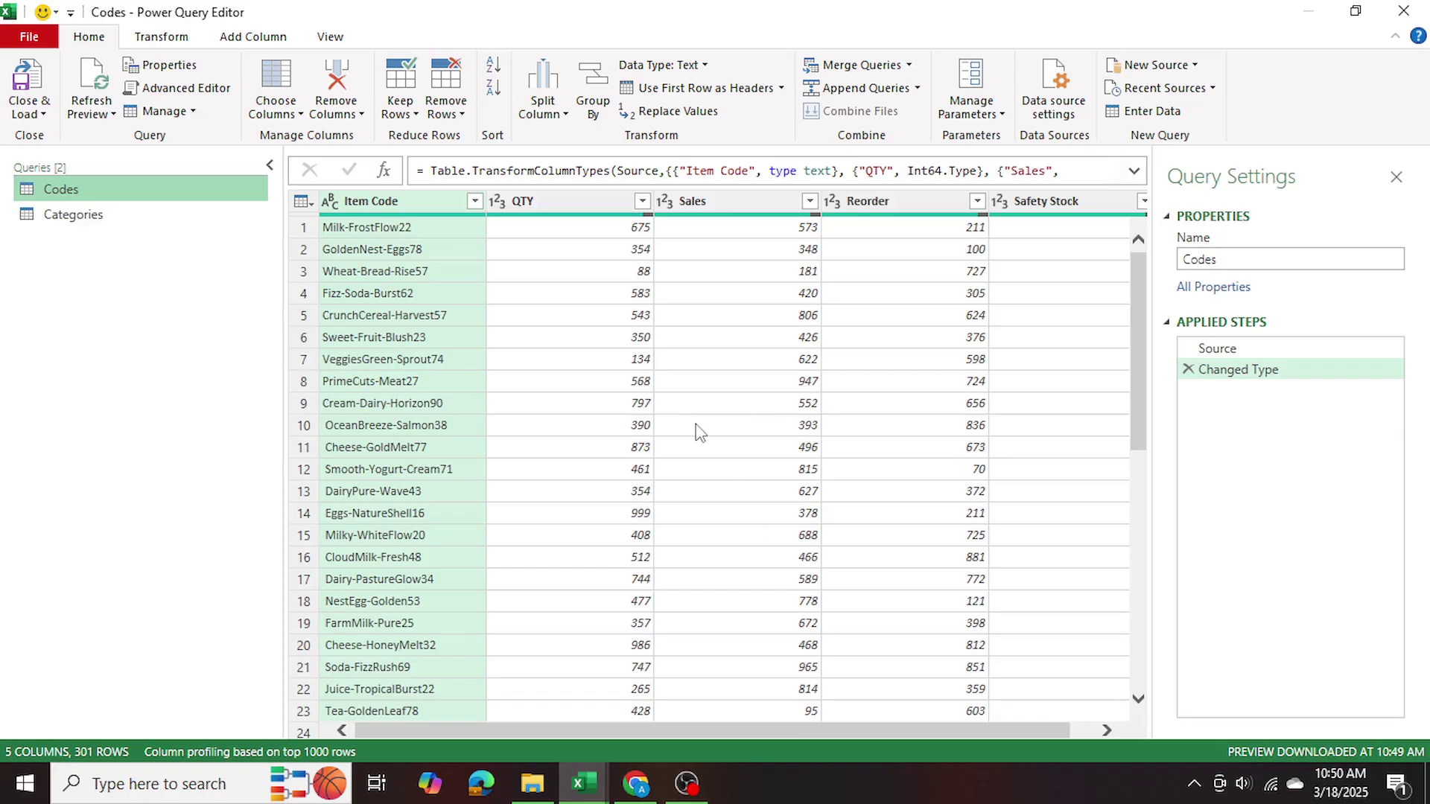
click(82, 214)
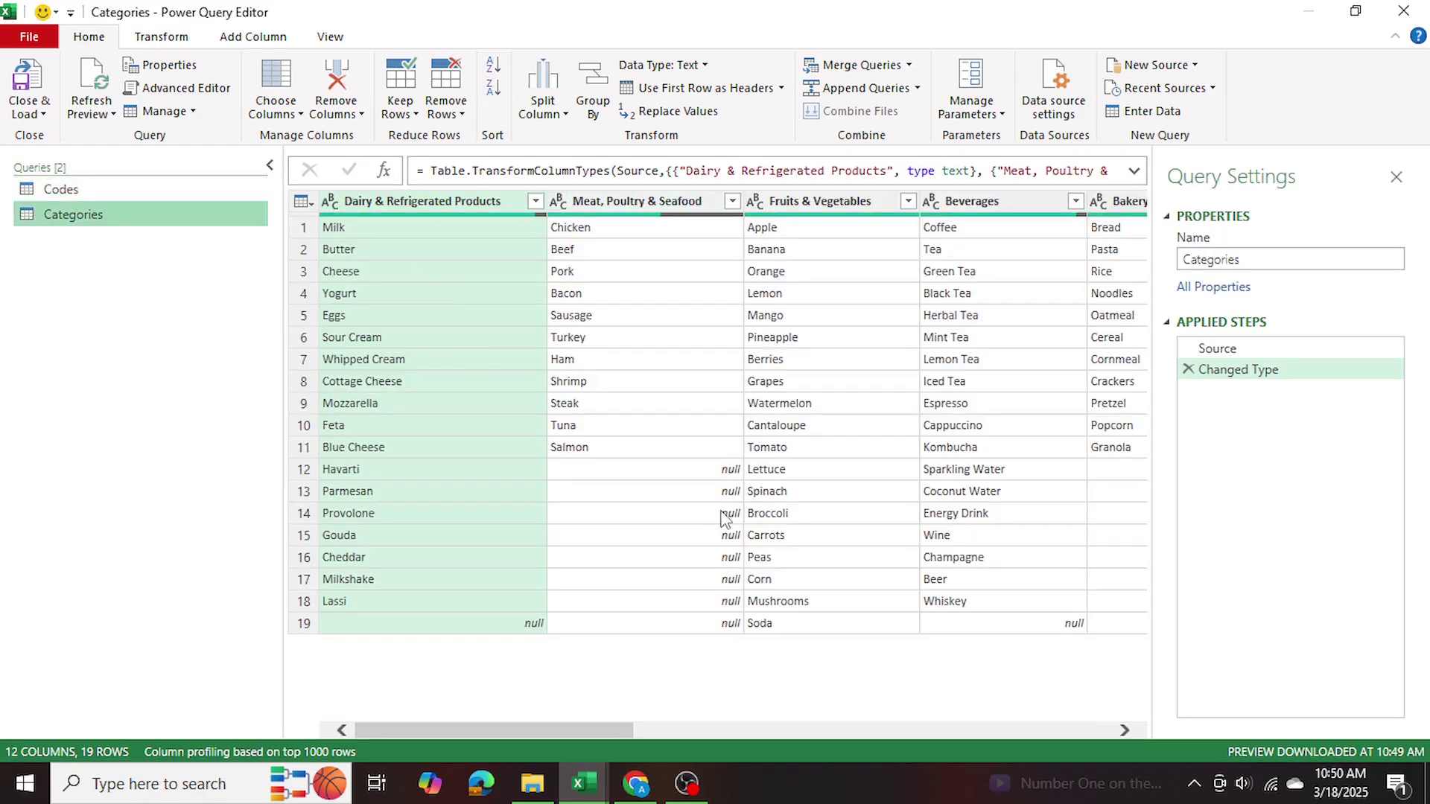
drag(595, 726, 549, 686)
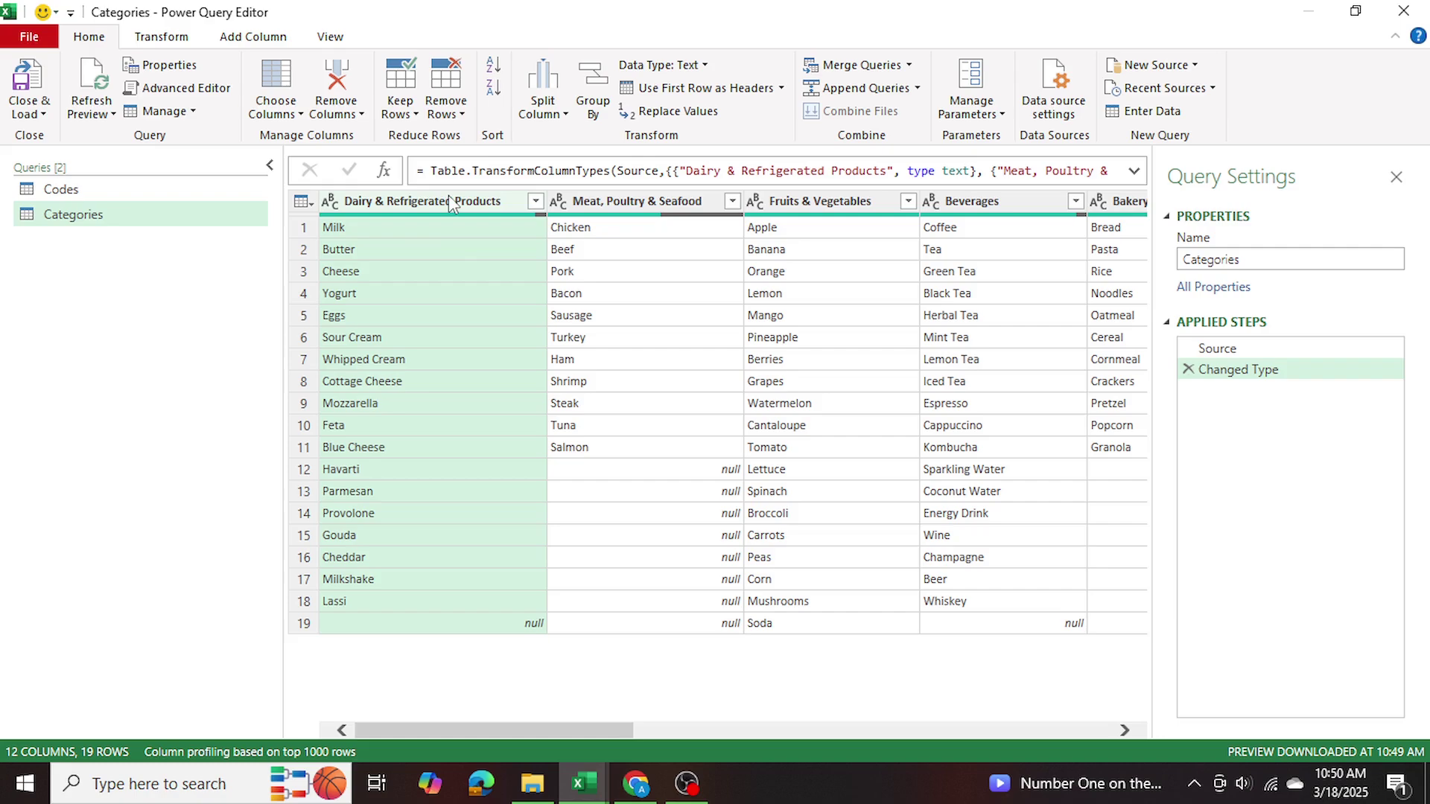
click(624, 274)
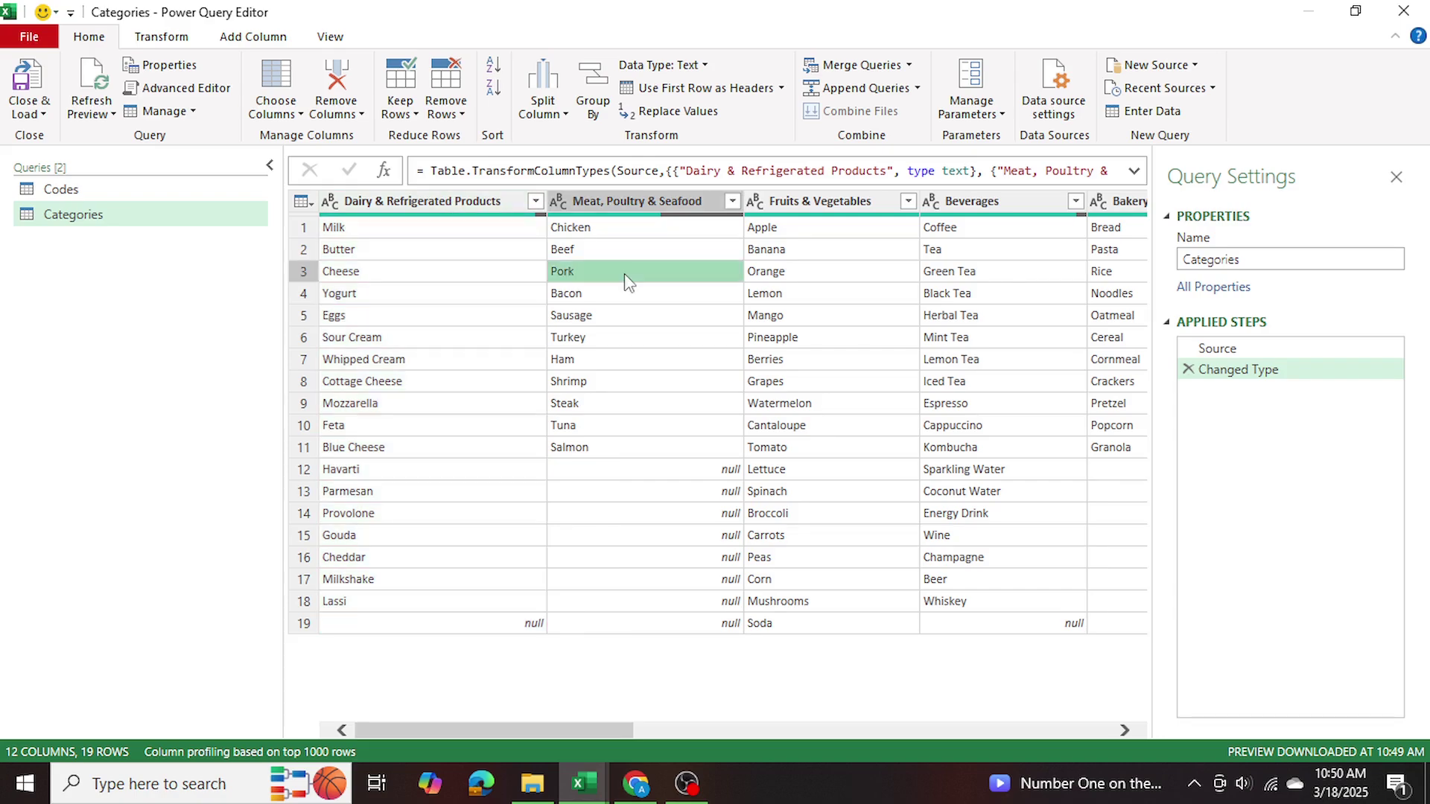
click(365, 202)
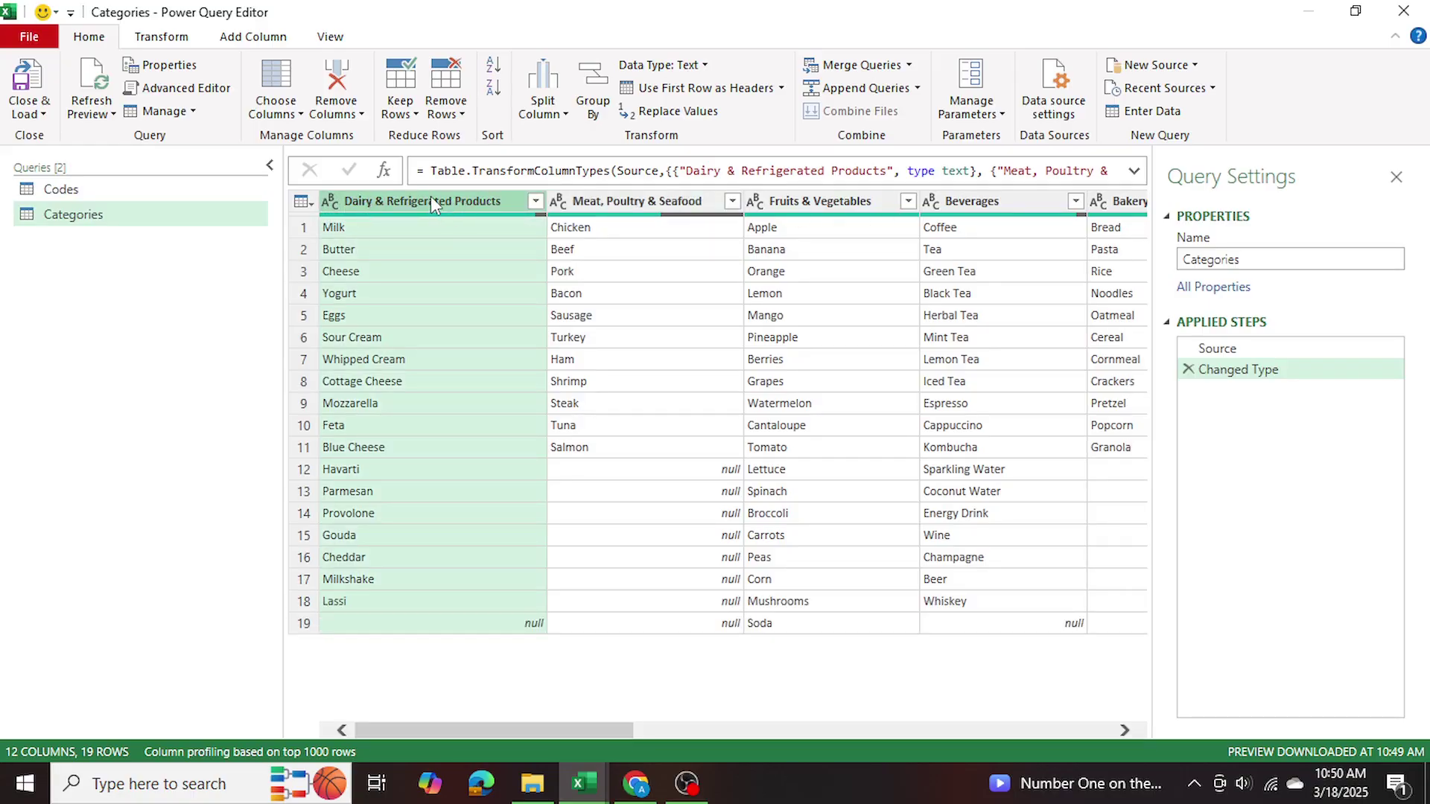
drag(556, 730, 1065, 735)
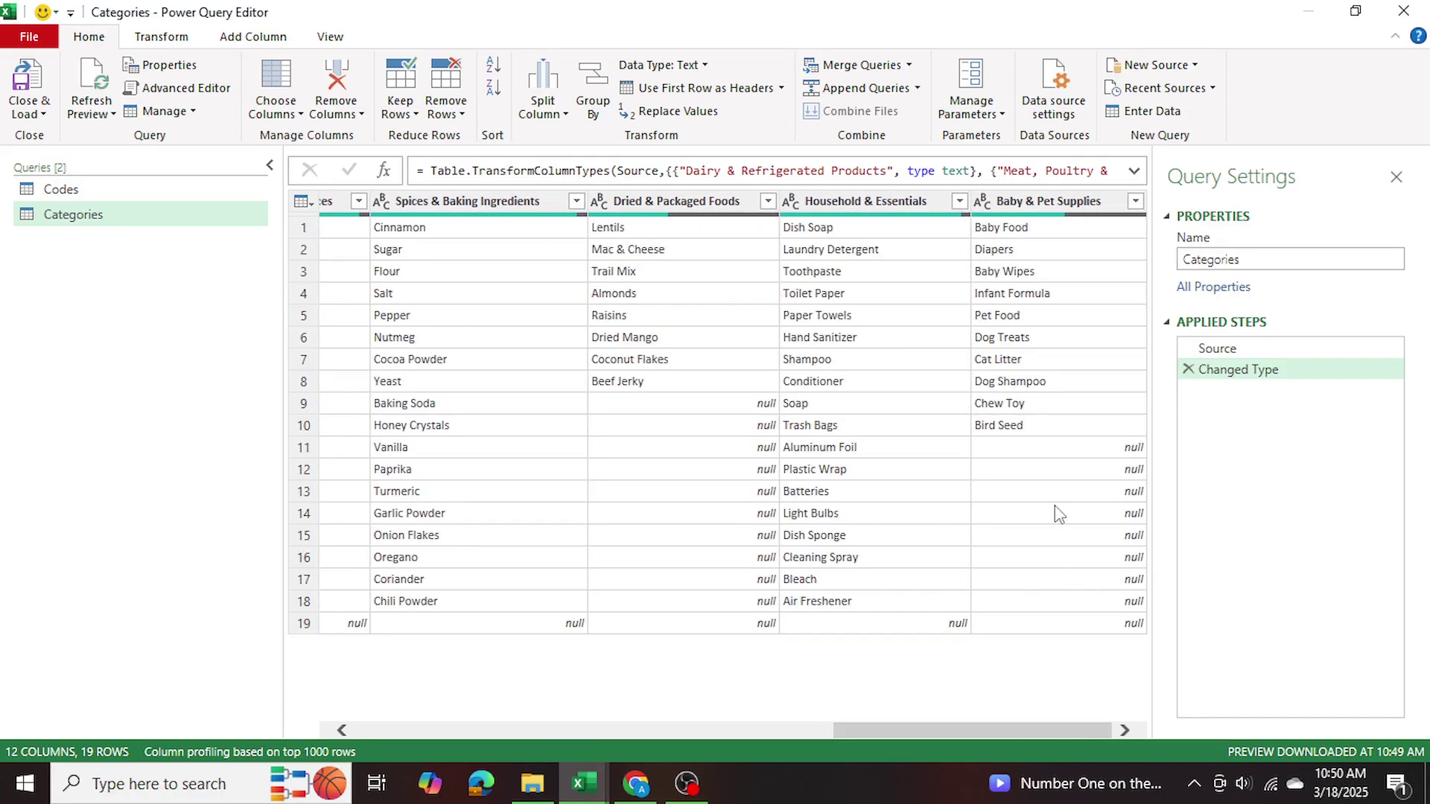
shift+click(1035, 202)
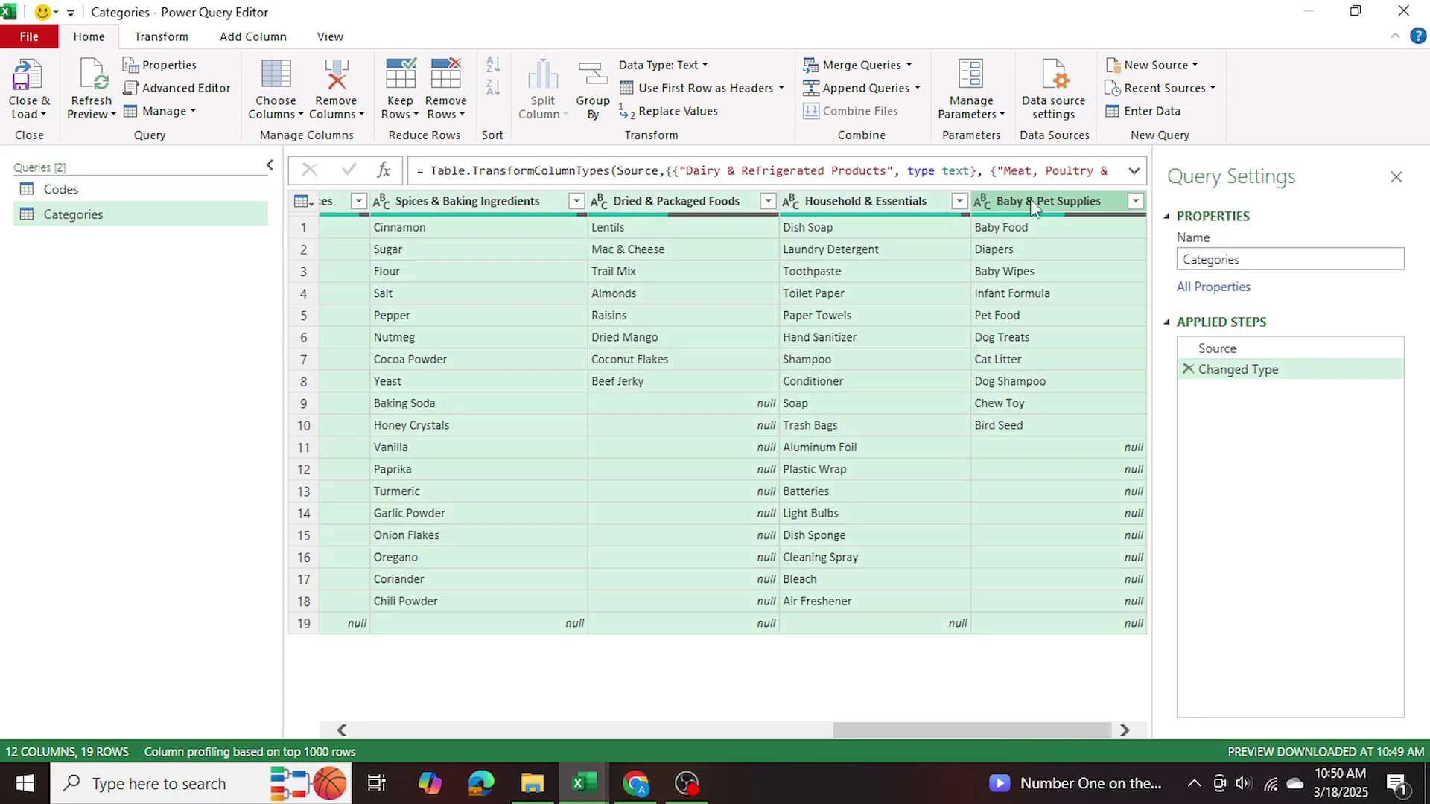
Step: Unpivot the category columns into Attribute and Value rows
drag(977, 730, 575, 722)
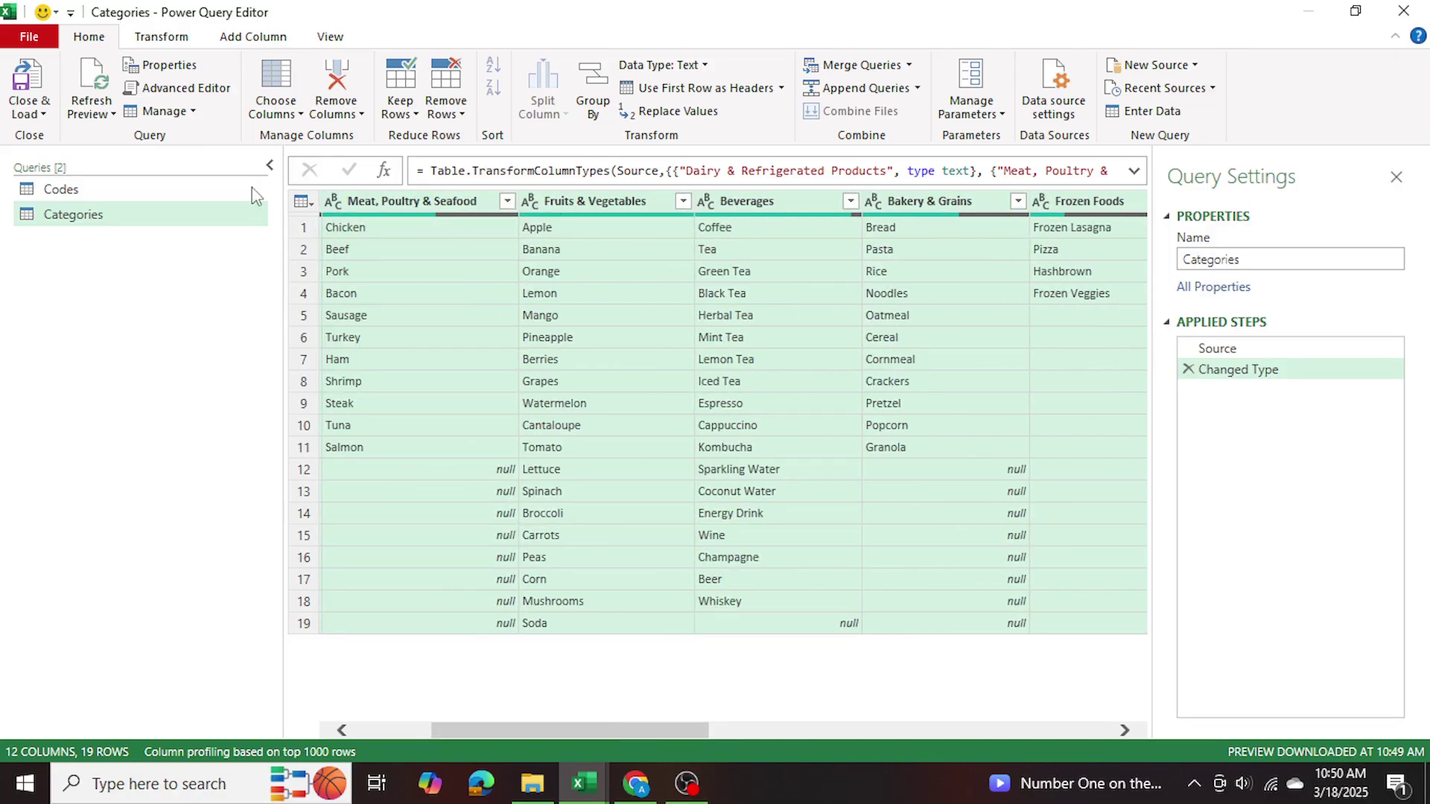
click(153, 36)
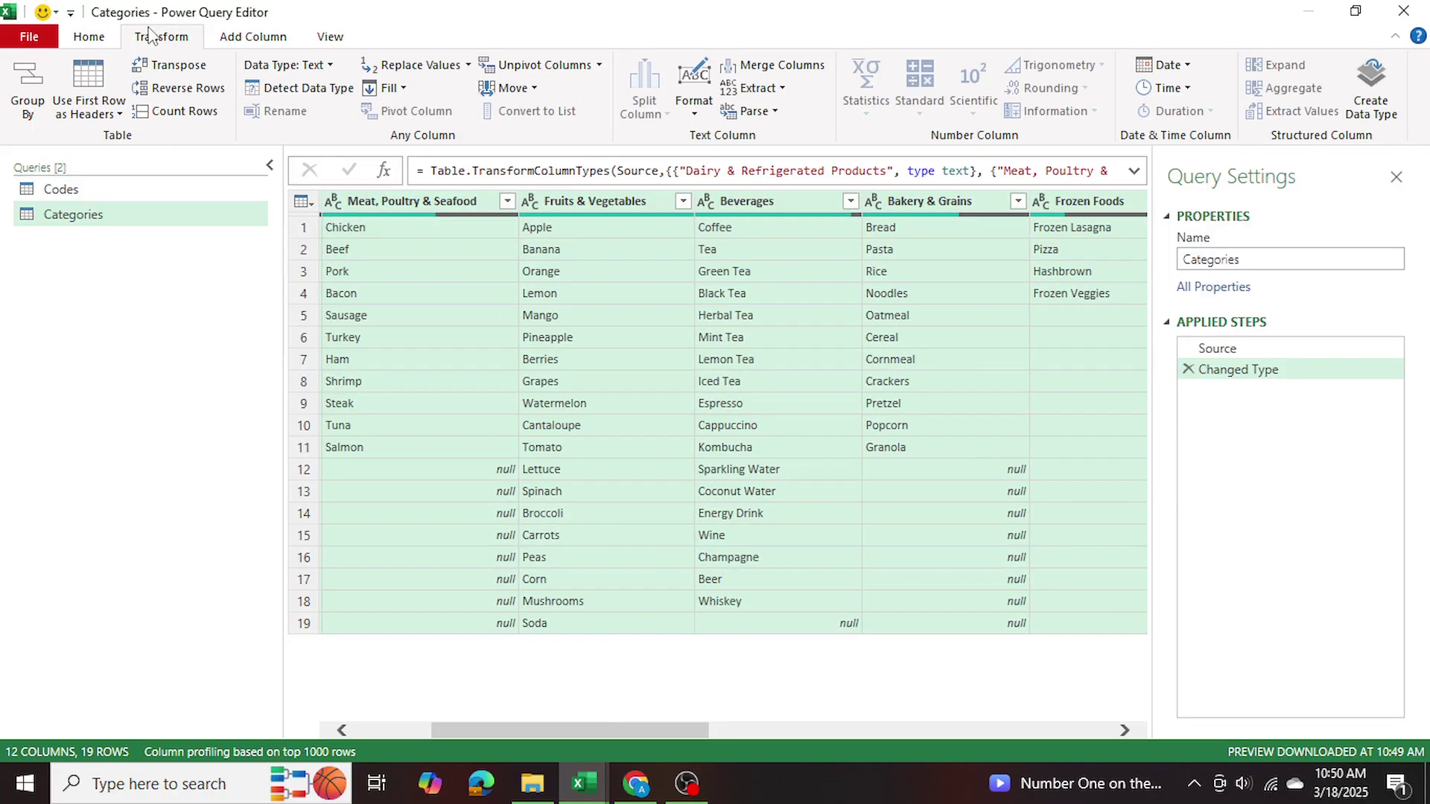
click(599, 66)
click(543, 89)
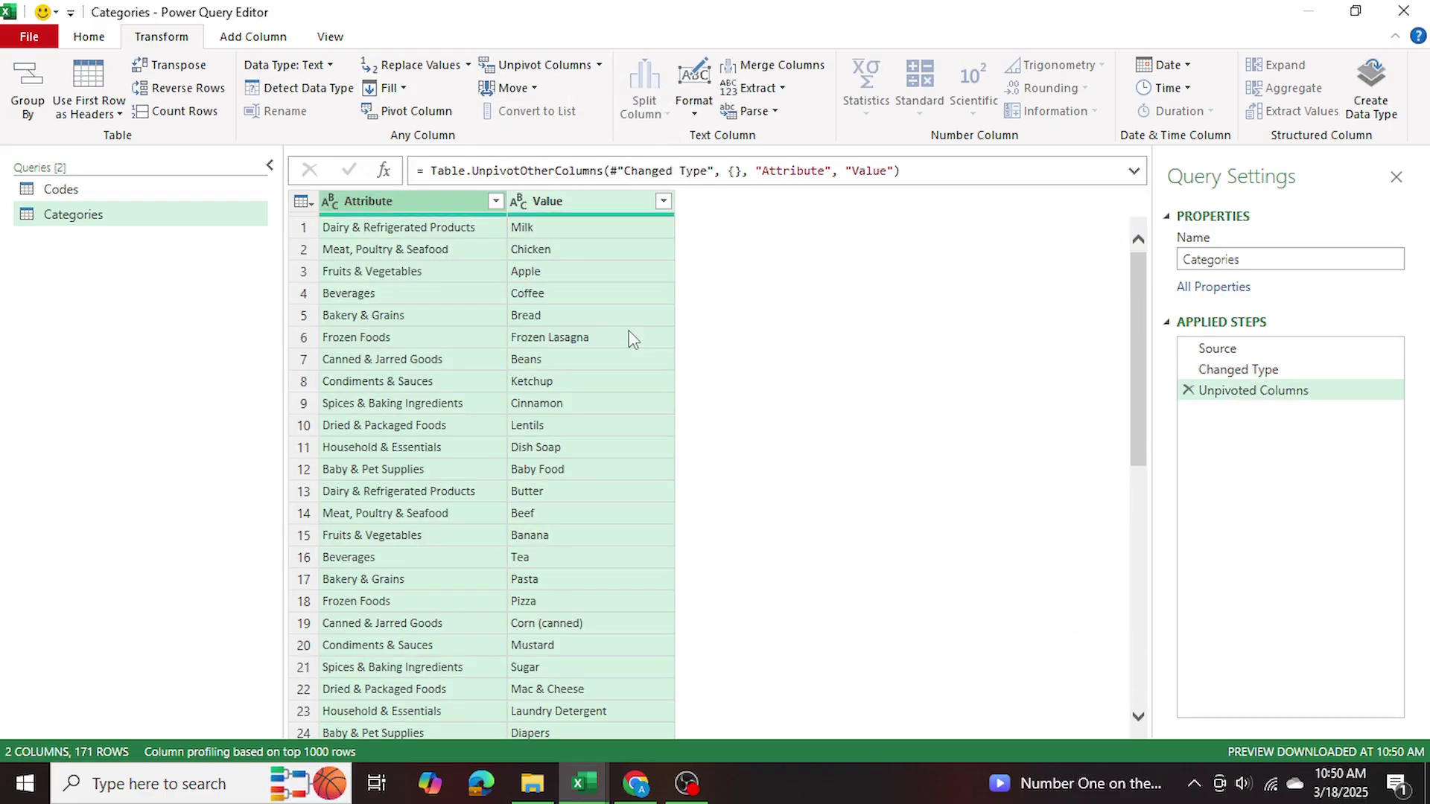
click(400, 229)
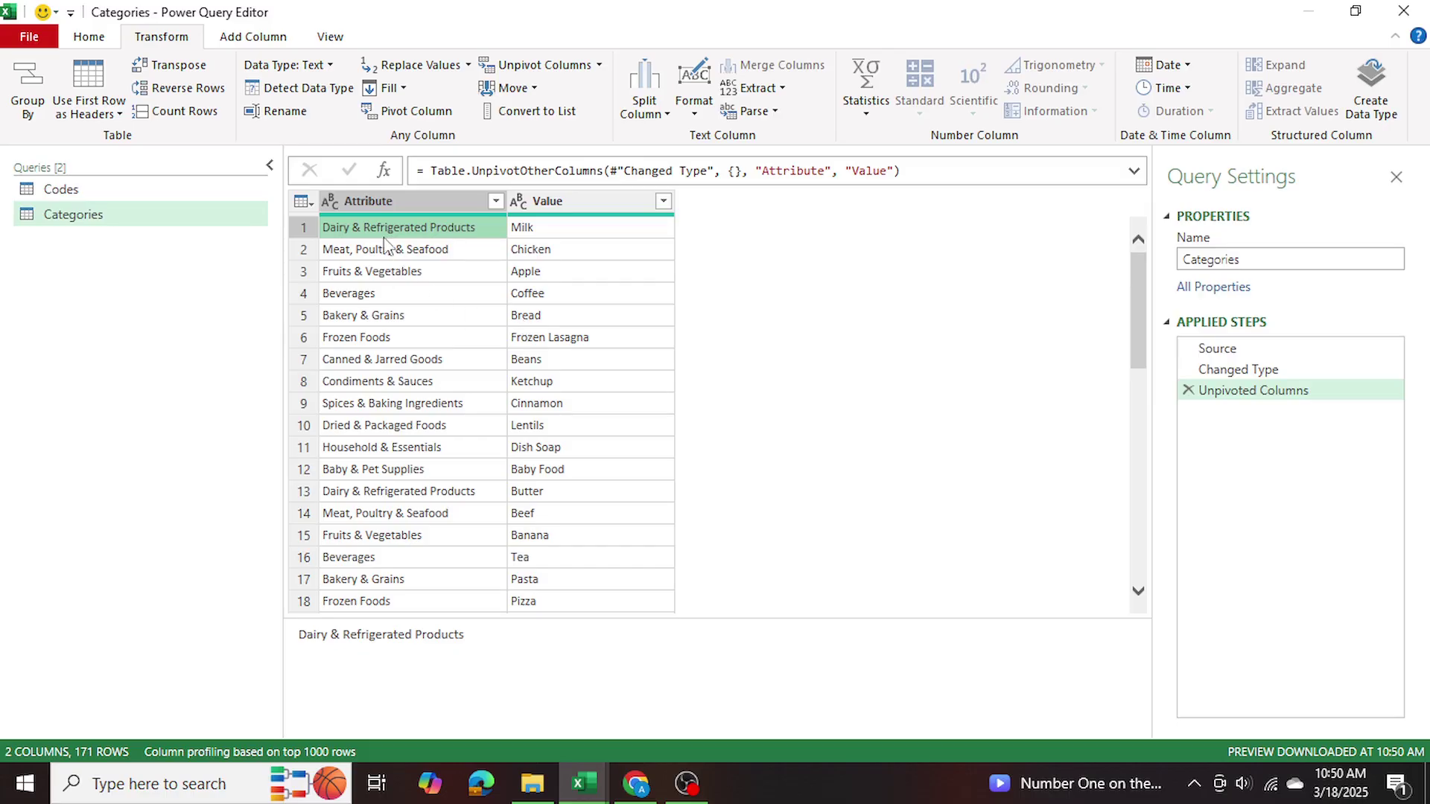
Step: Rename the Attribute column to Category and the Value column to Keyword
click(369, 201)
right_click(375, 201)
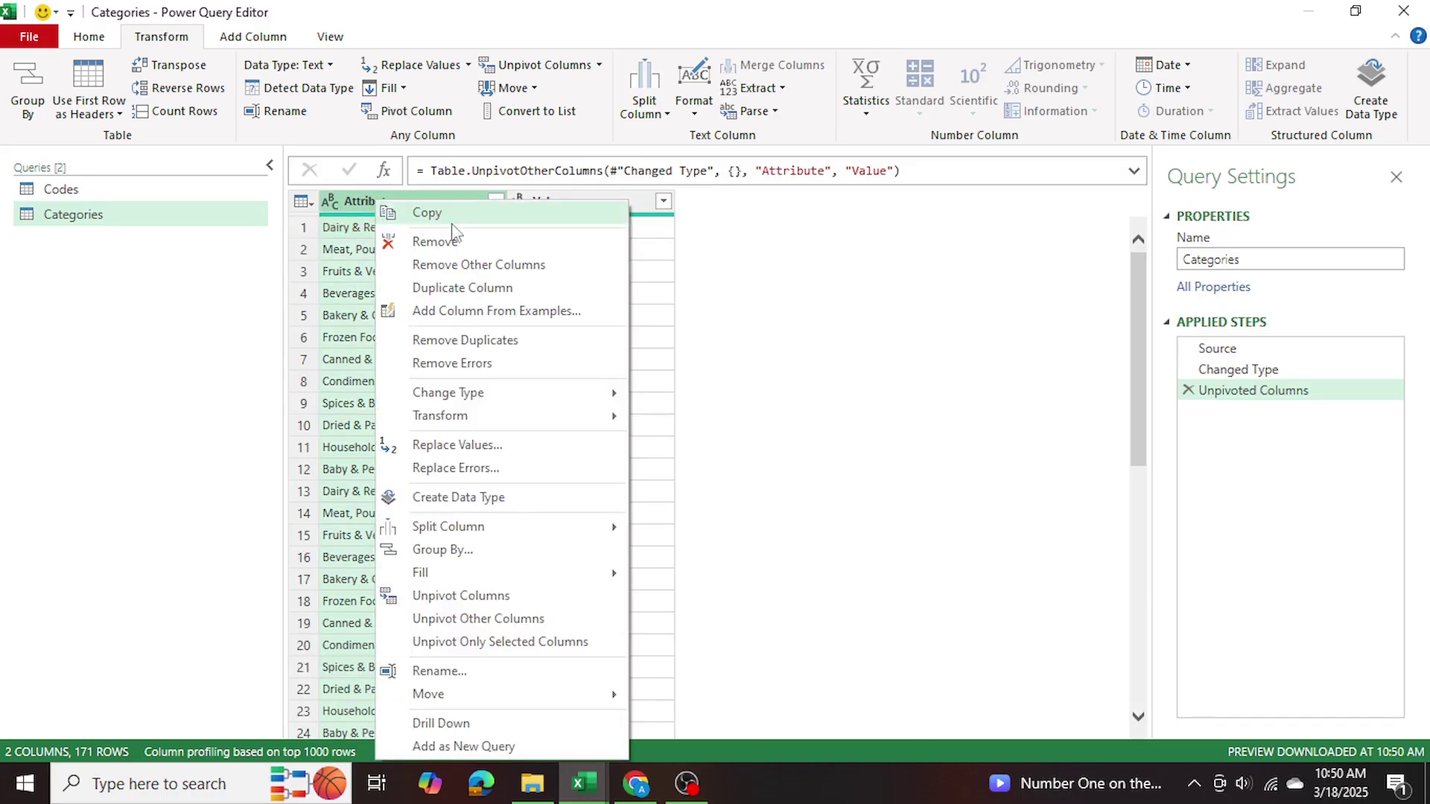
click(463, 670)
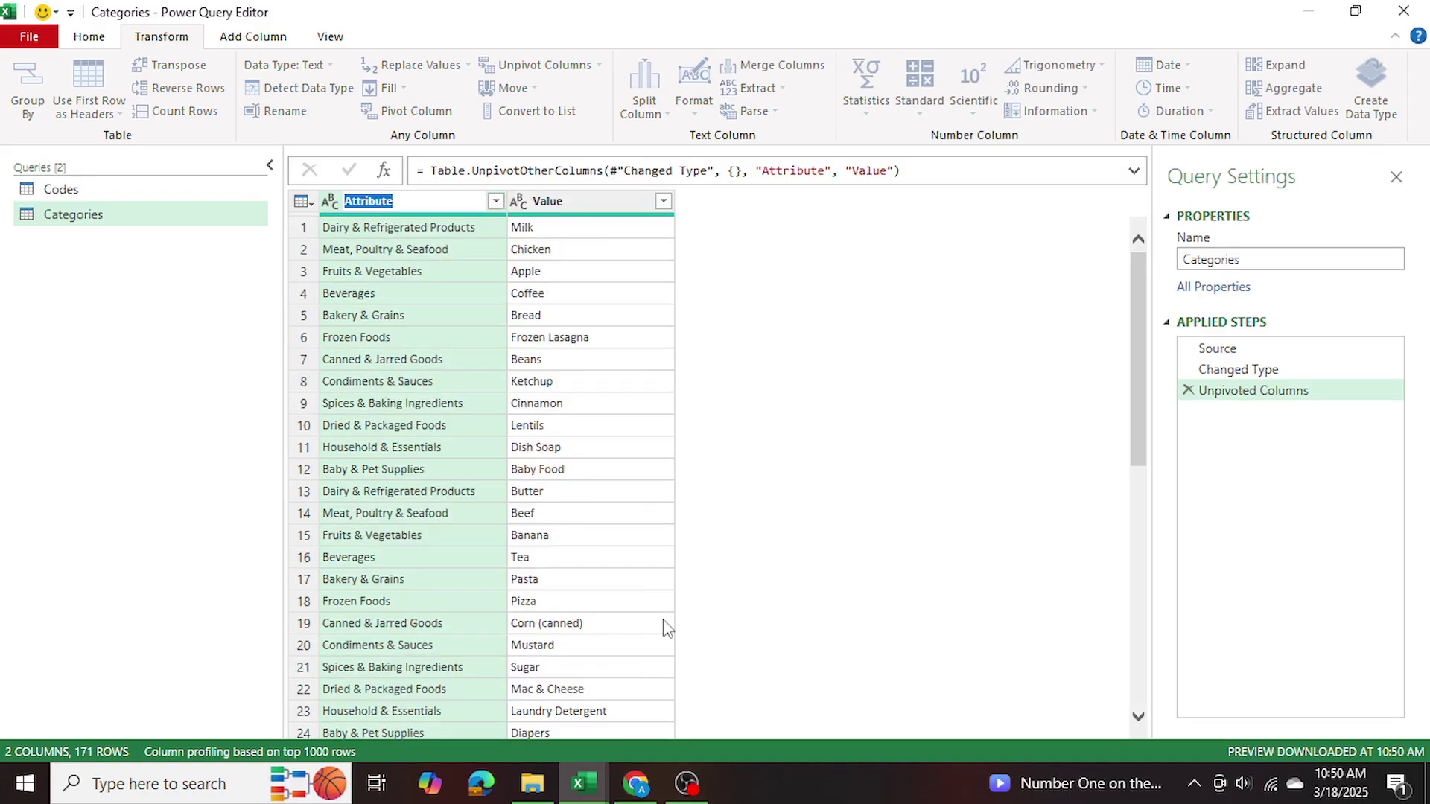
text(Category)
key(Return)
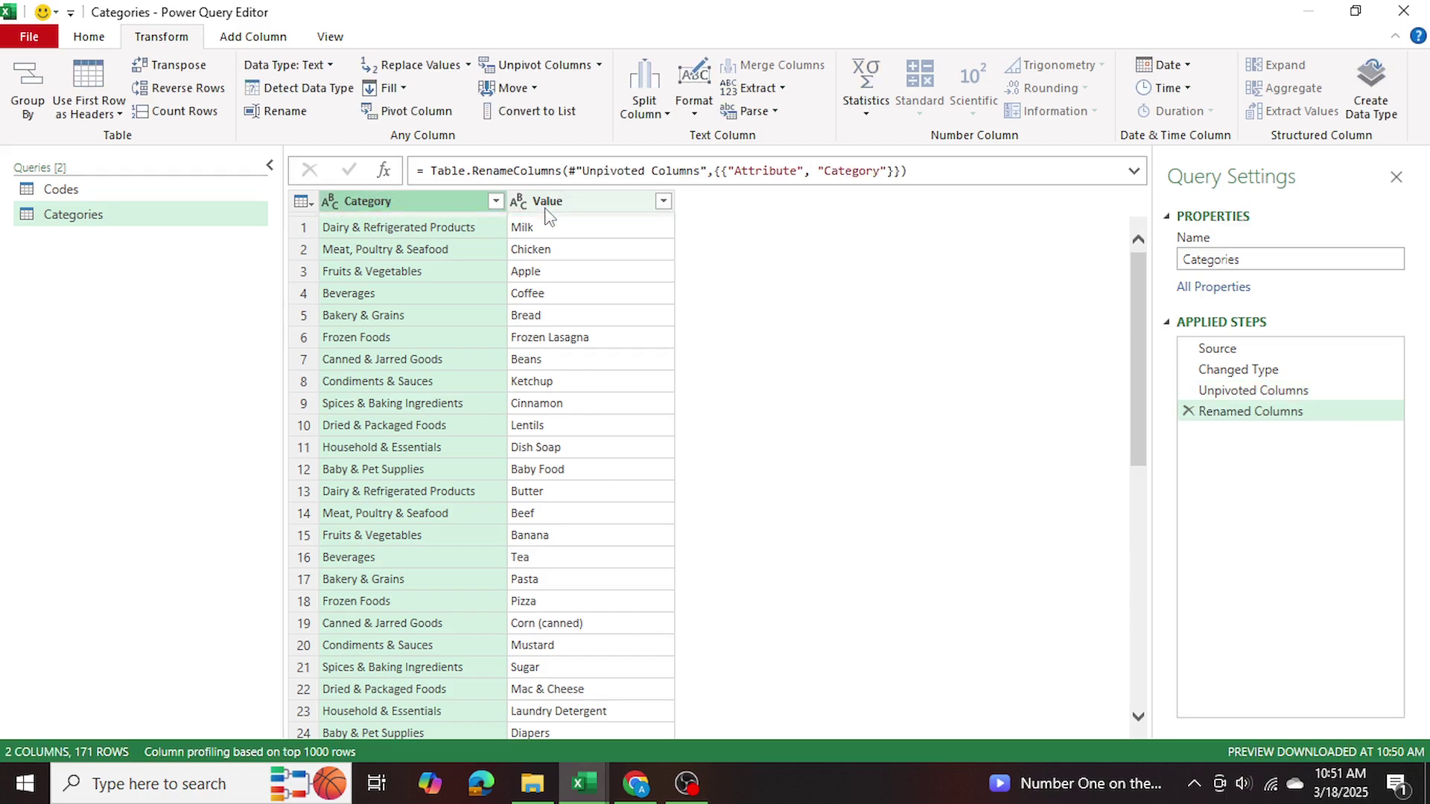
right_click(549, 216)
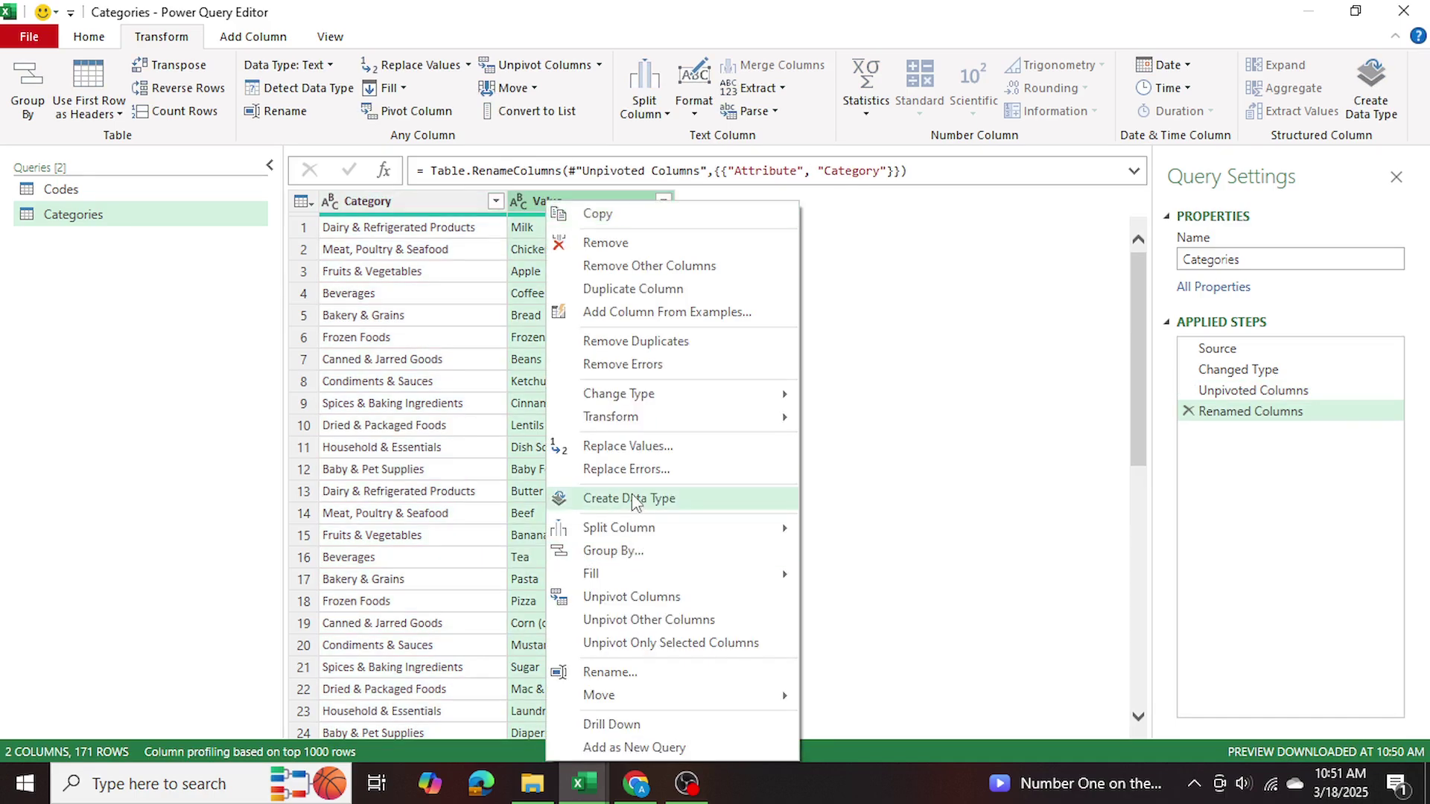
click(641, 672)
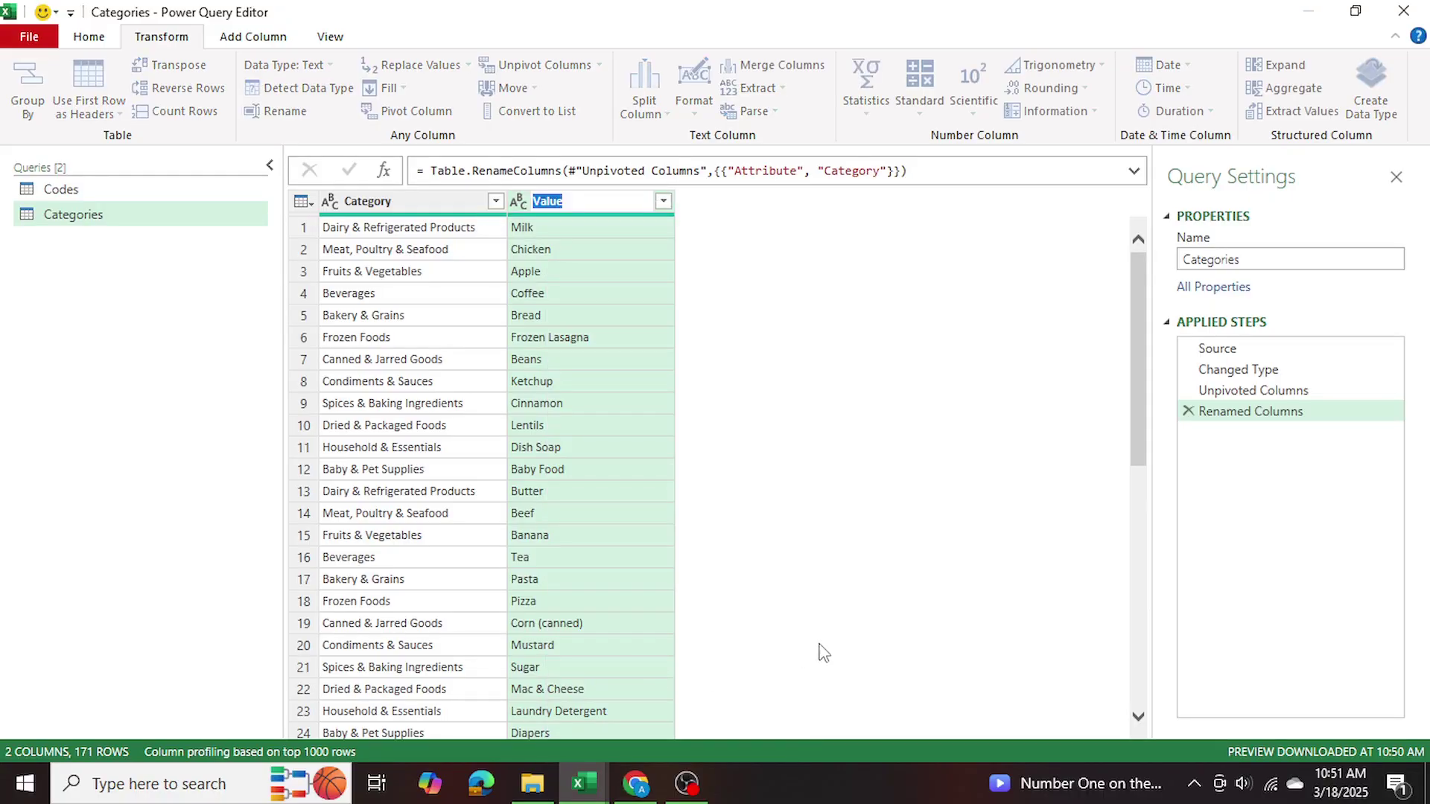
text(Keyword)
key(Return)
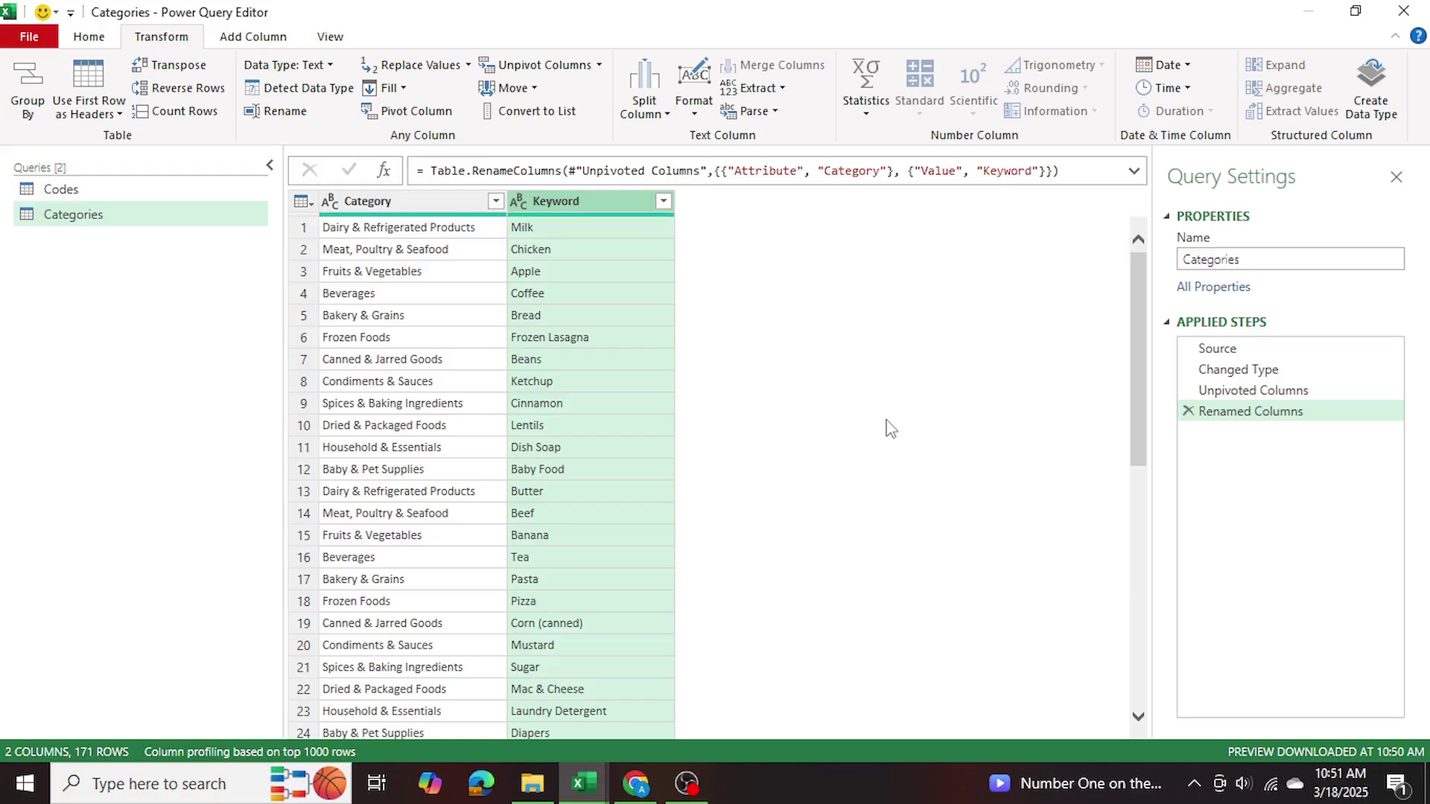
drag(1131, 339, 697, 305)
click(555, 232)
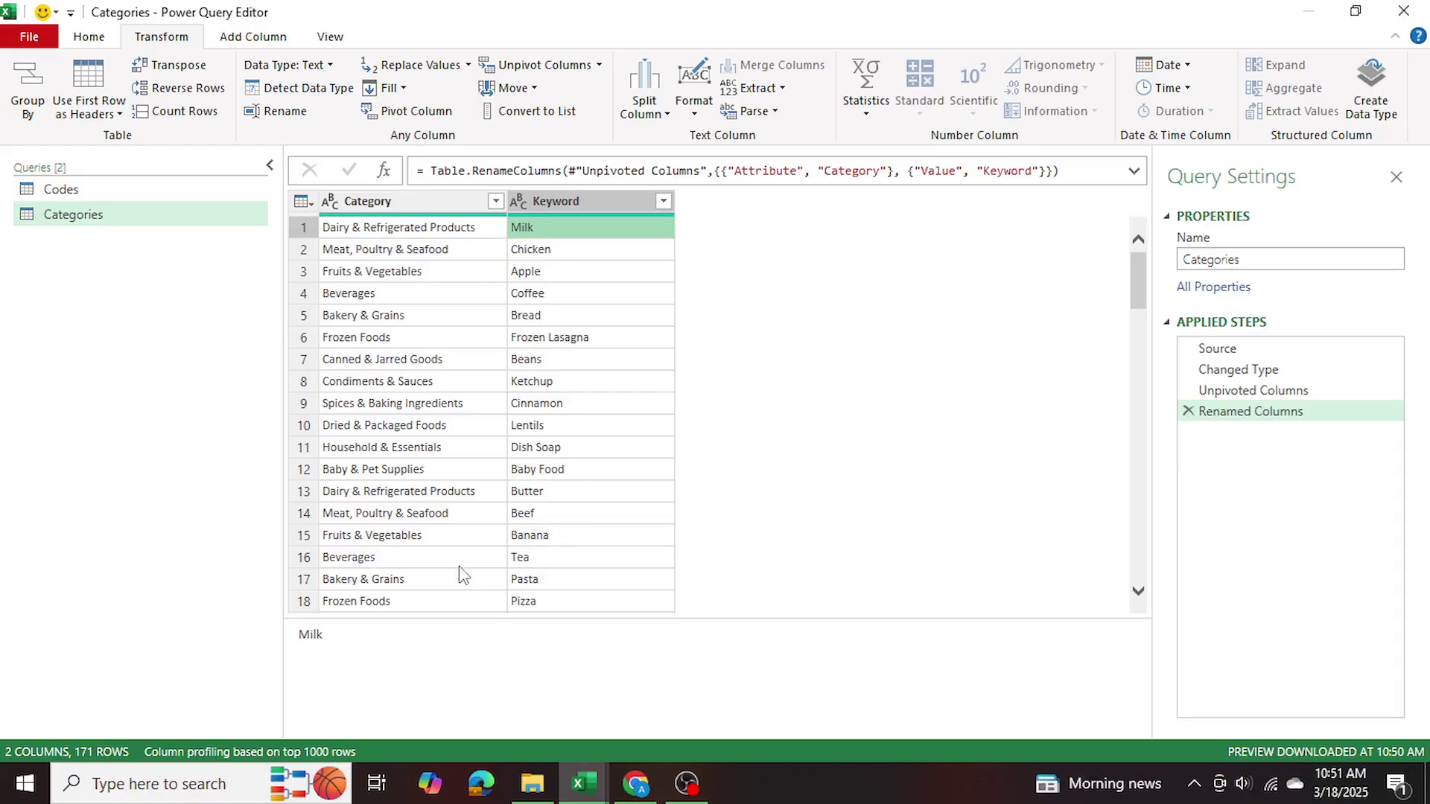
Step: Show the Codes query and open the Merge Queries dropdown on the Home tab
click(143, 192)
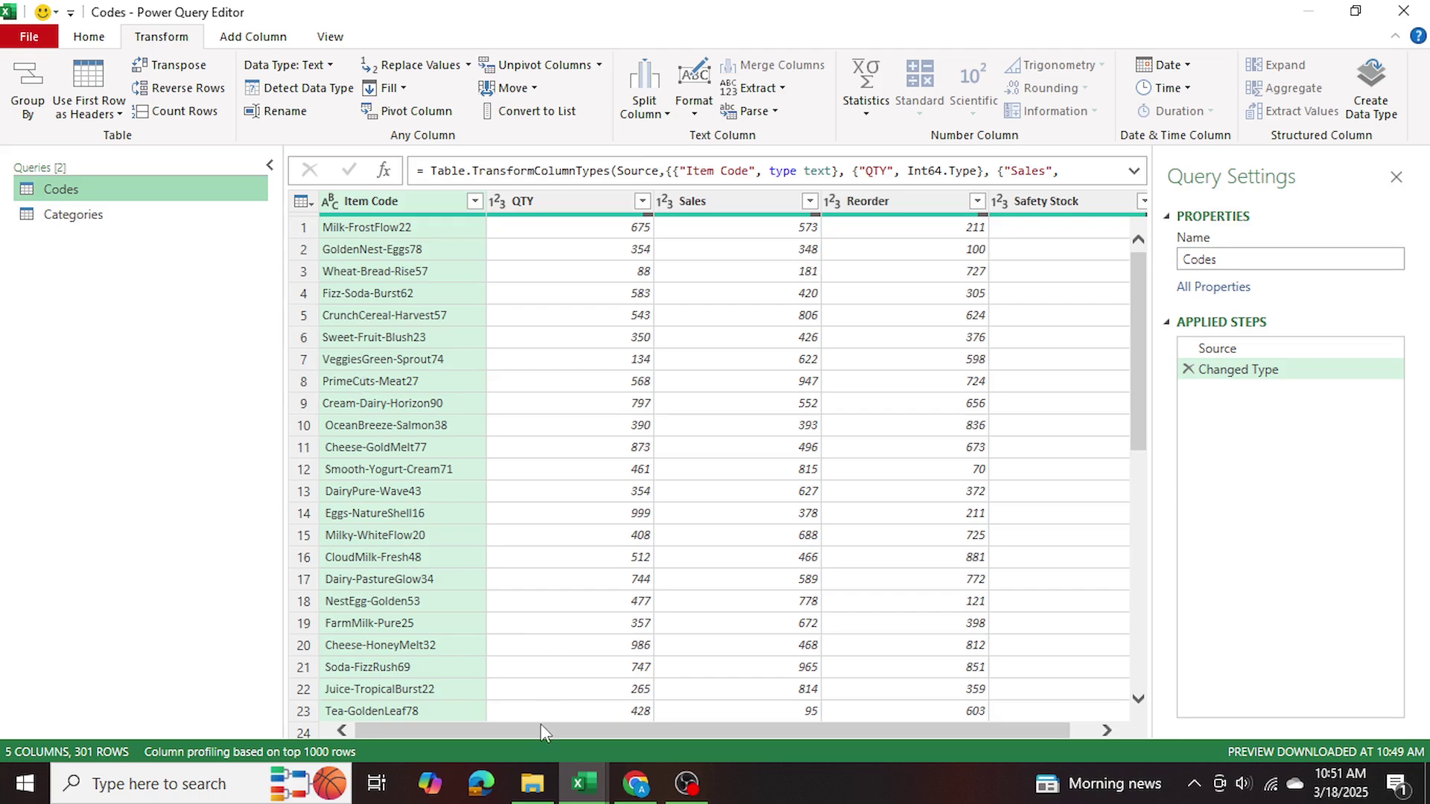
click(89, 37)
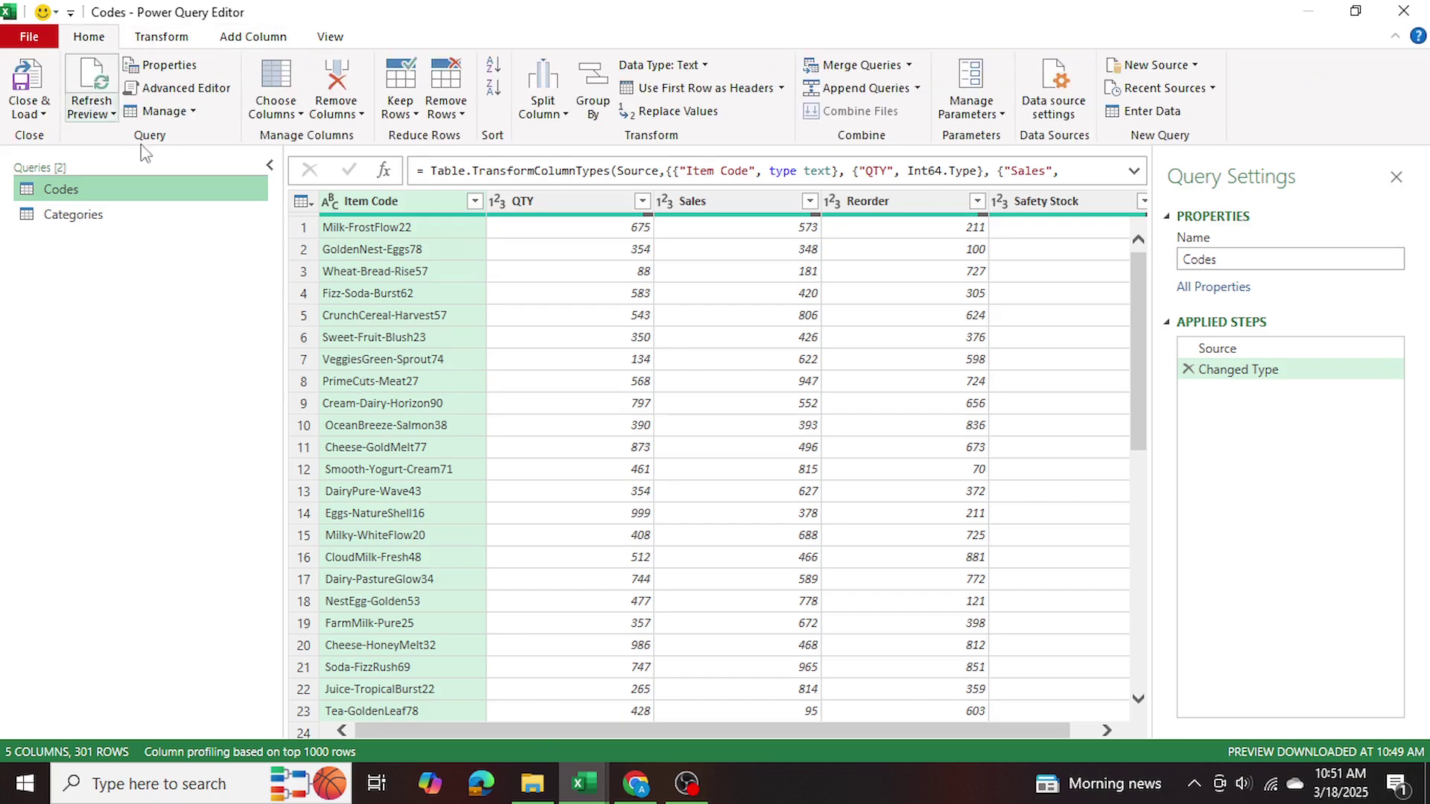
click(909, 67)
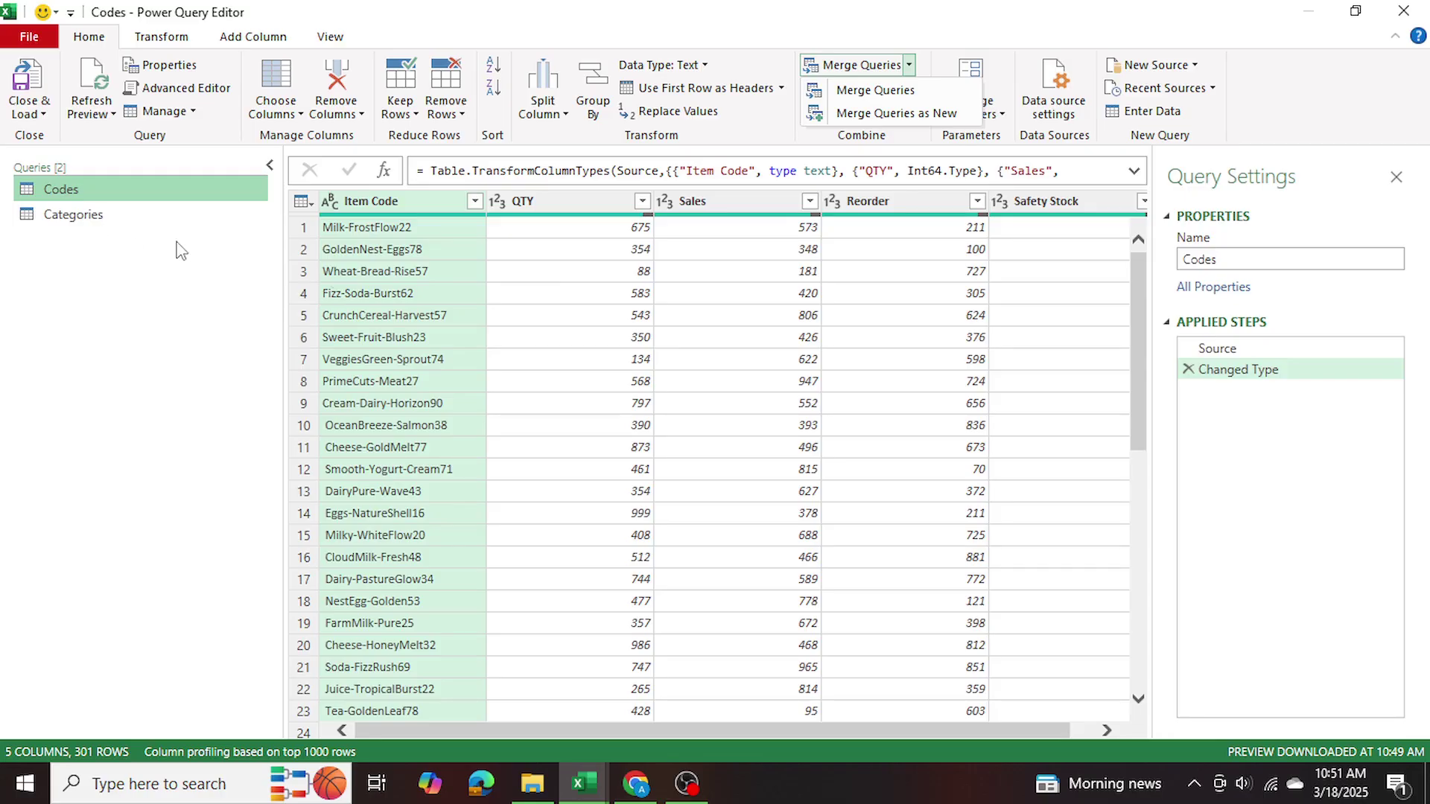
Step: Start Merge Queries as New with Codes and choose Categories as the second table
click(873, 116)
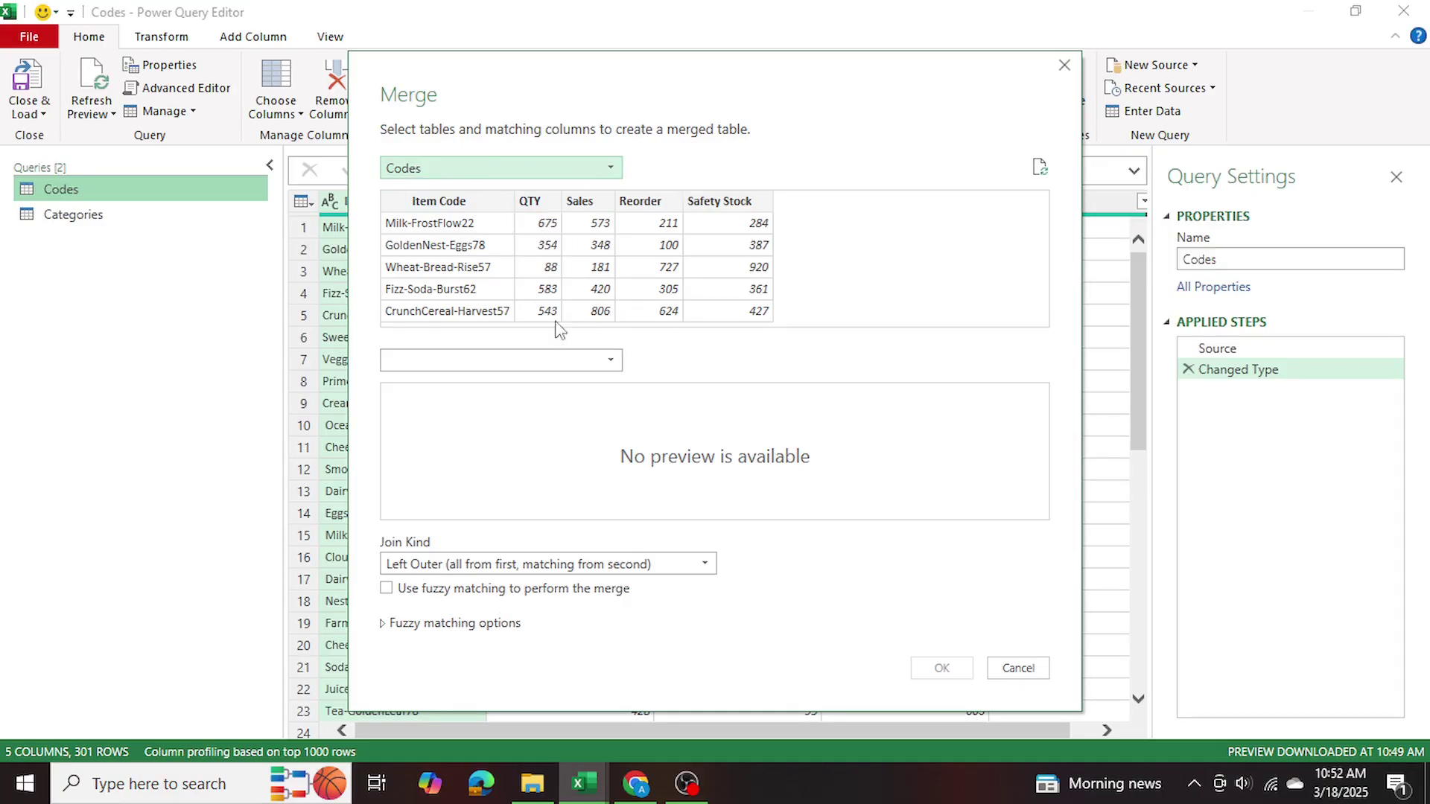
click(605, 364)
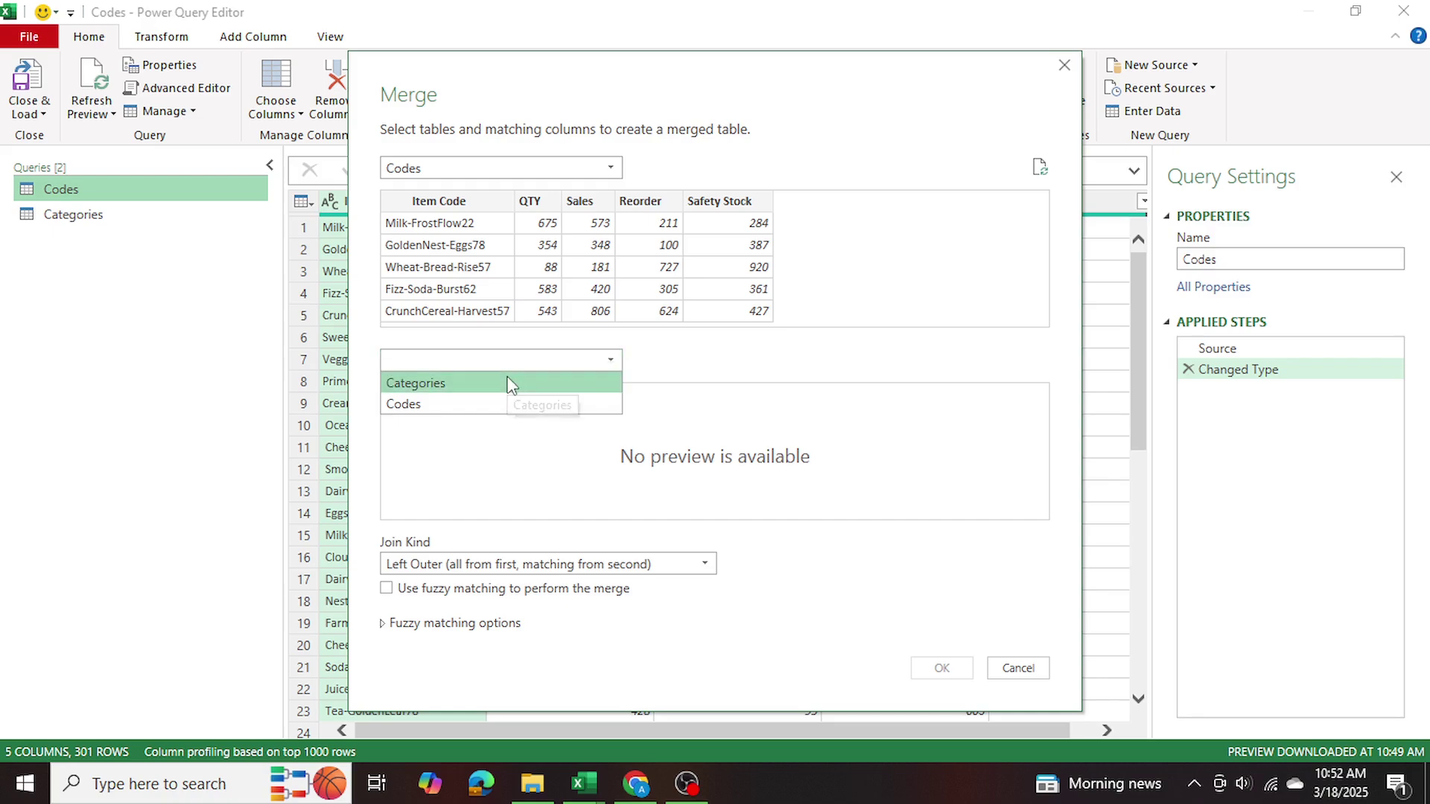
click(510, 384)
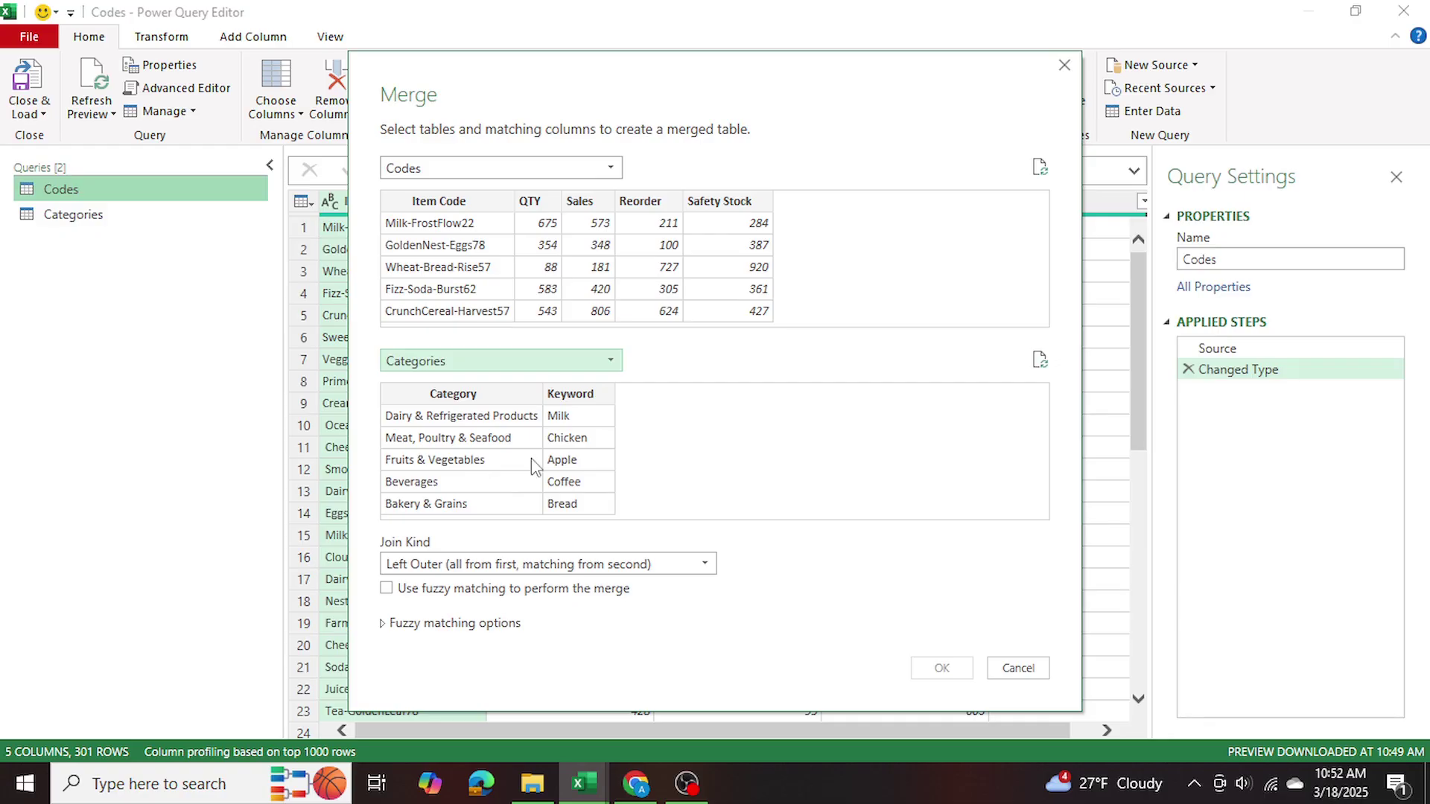
Step: Enable fuzzy matching for the merge and set the similarity threshold to .5
click(387, 590)
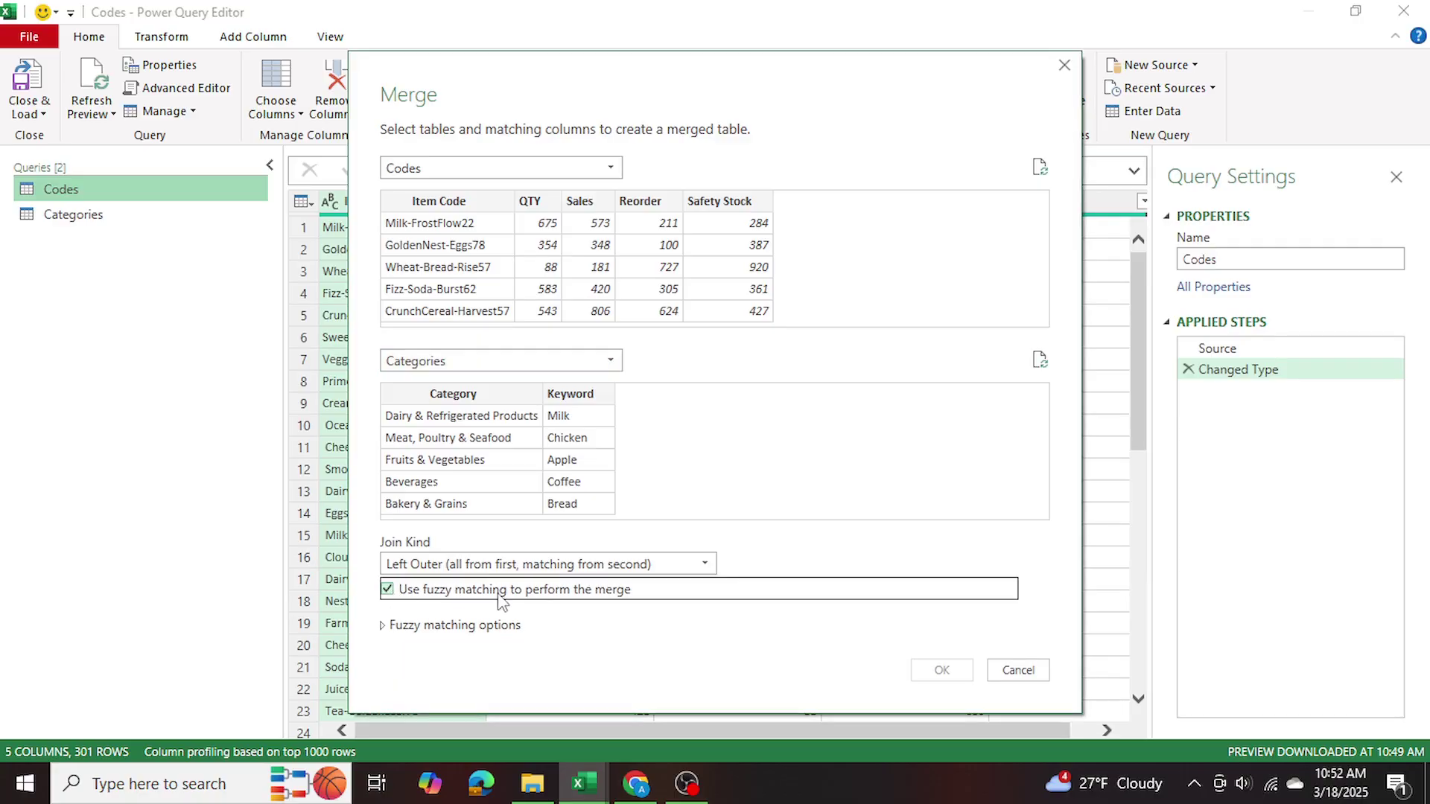
click(385, 625)
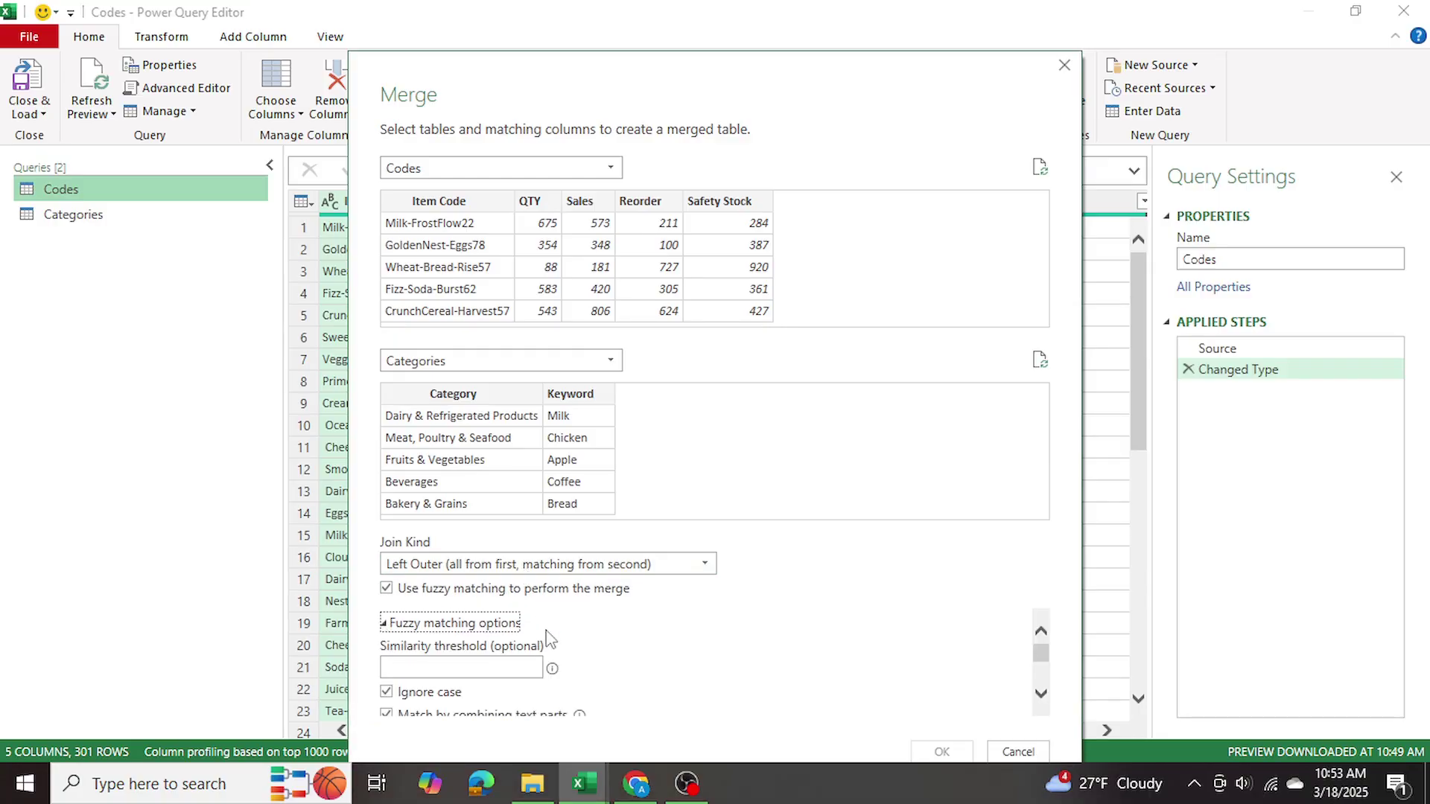
scroll(481, 654, down, 1)
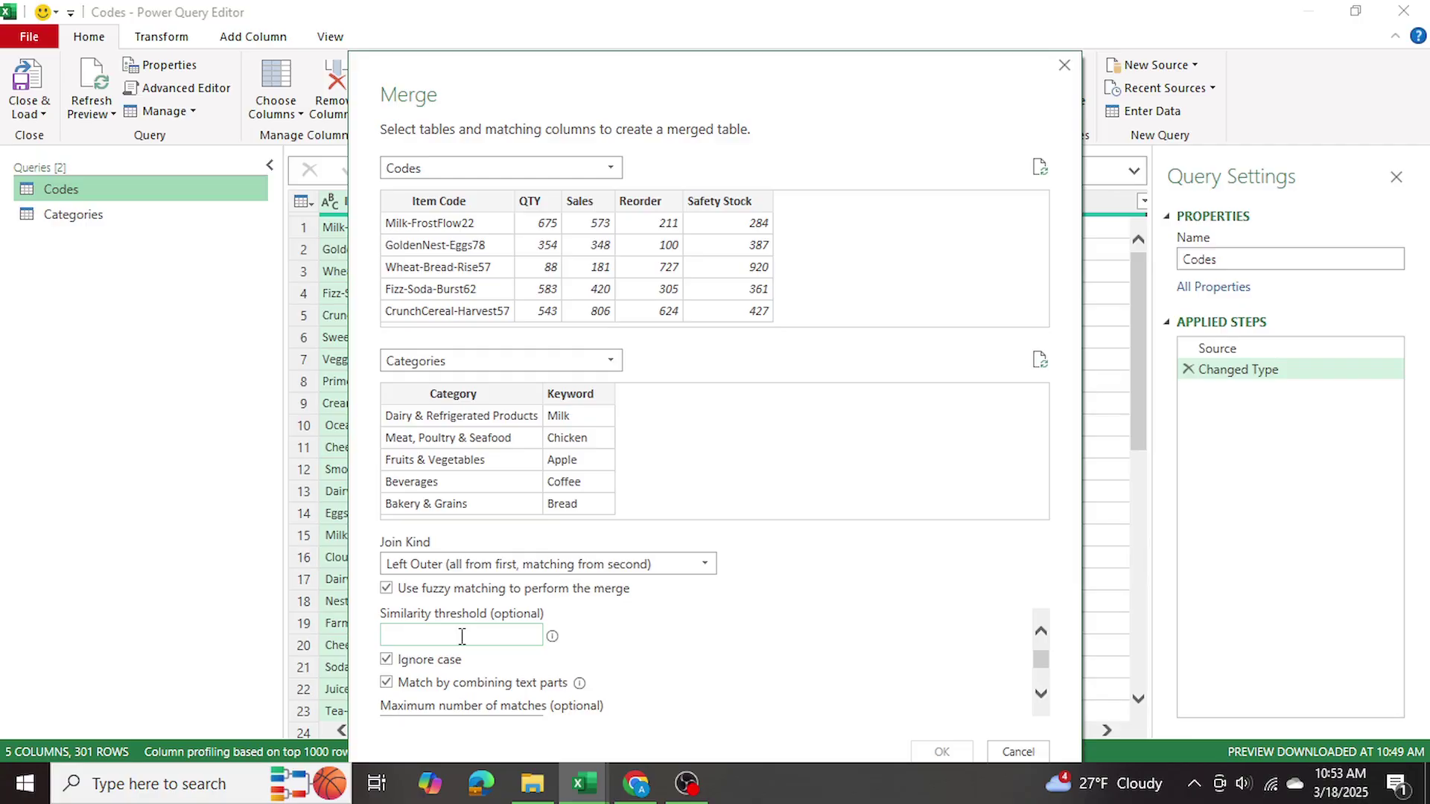
mouse_move(552, 637)
scroll(619, 622, down, 3)
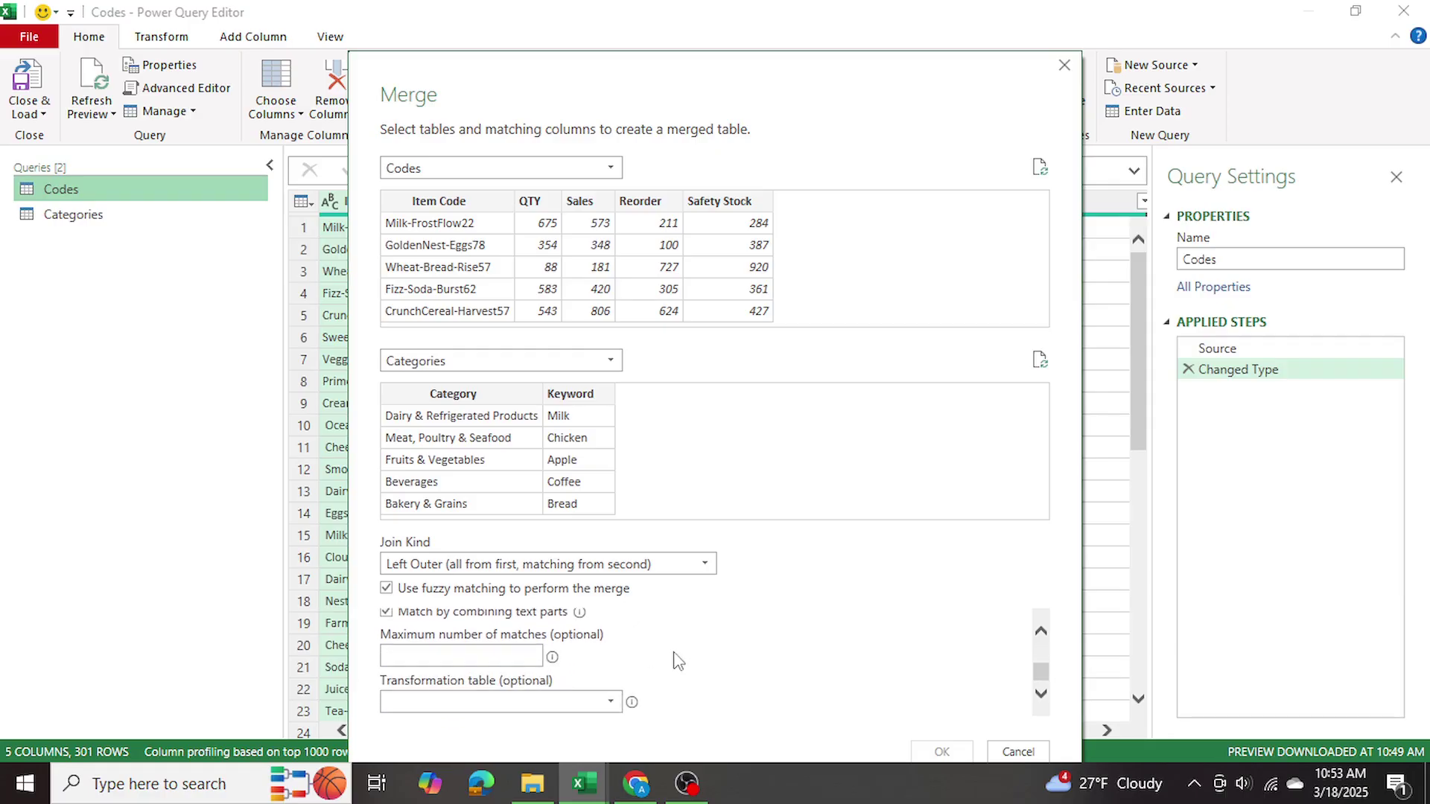
scroll(715, 648, up, 2)
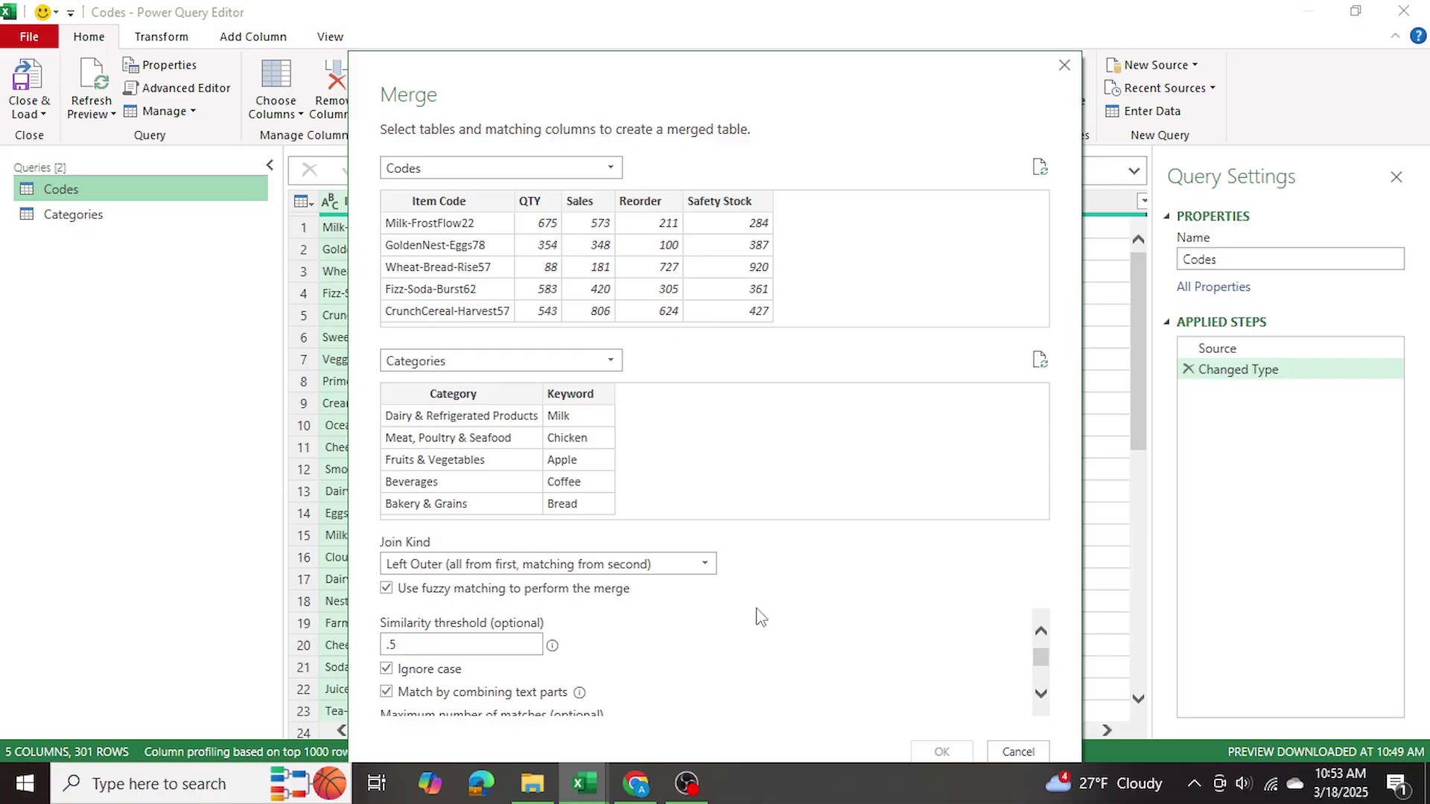
Step: Match the Codes Item Code column against the Categories Keyword column
click(454, 199)
click(442, 201)
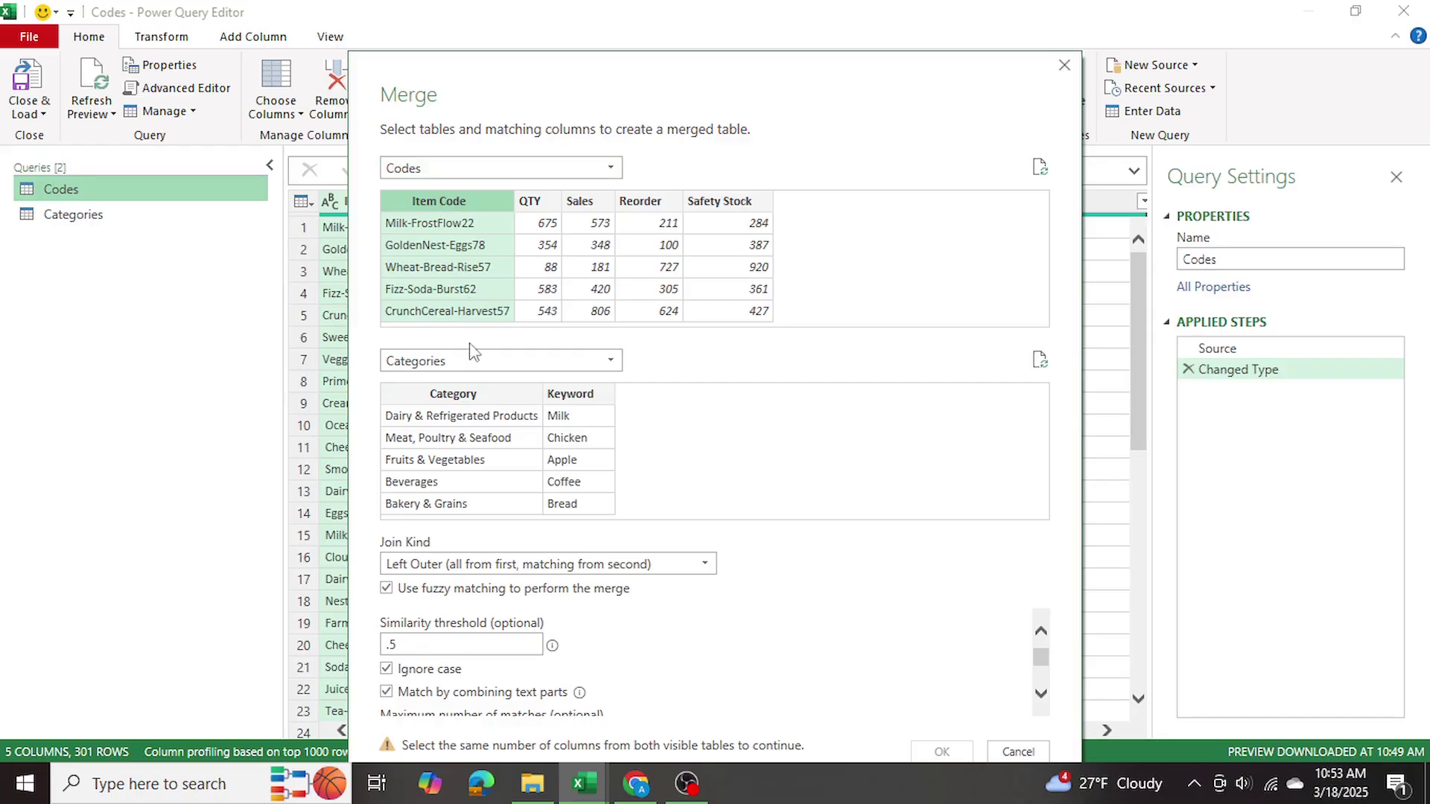
click(568, 395)
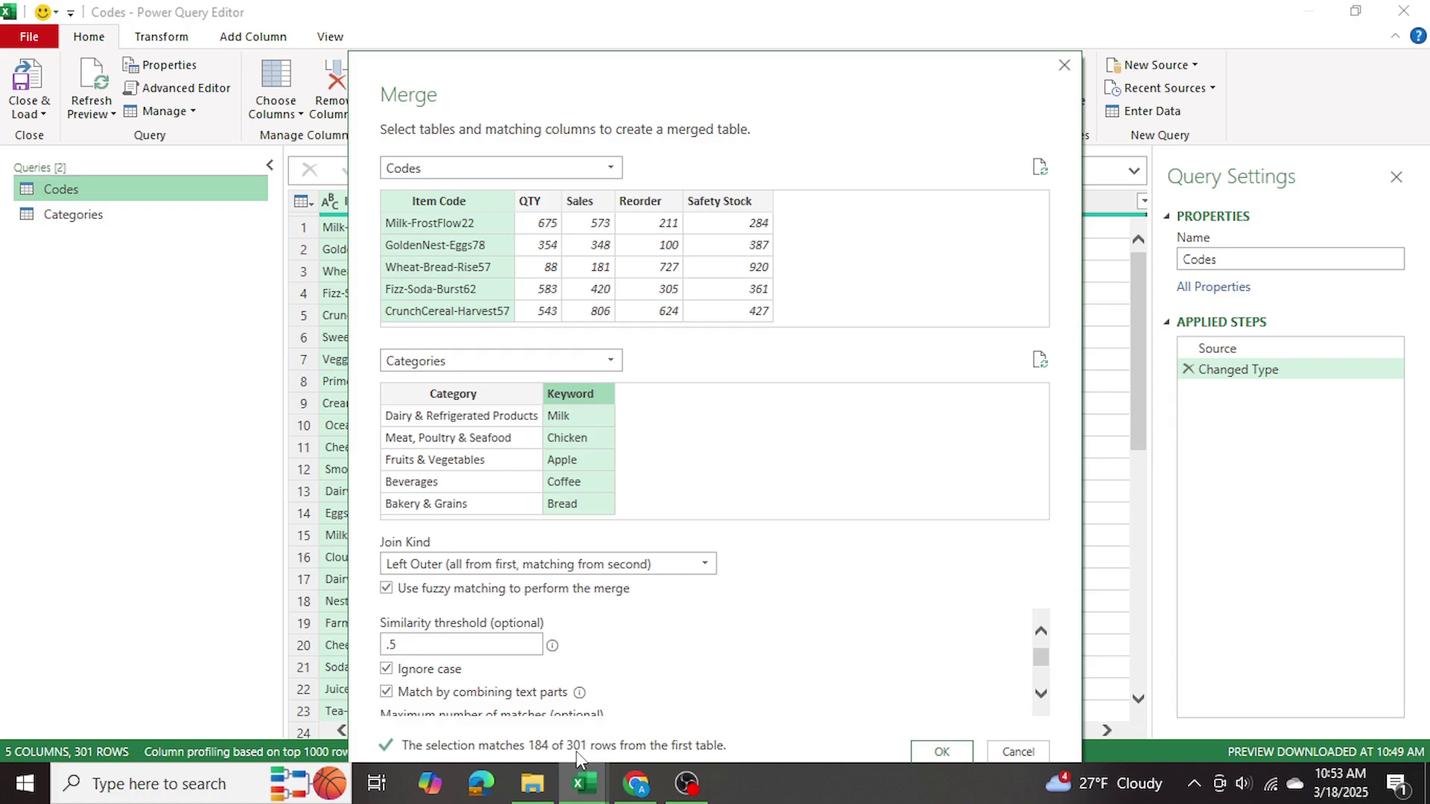
Step: Lower the similarity threshold to .3, giving 199 of 301 matched rows
click(450, 648)
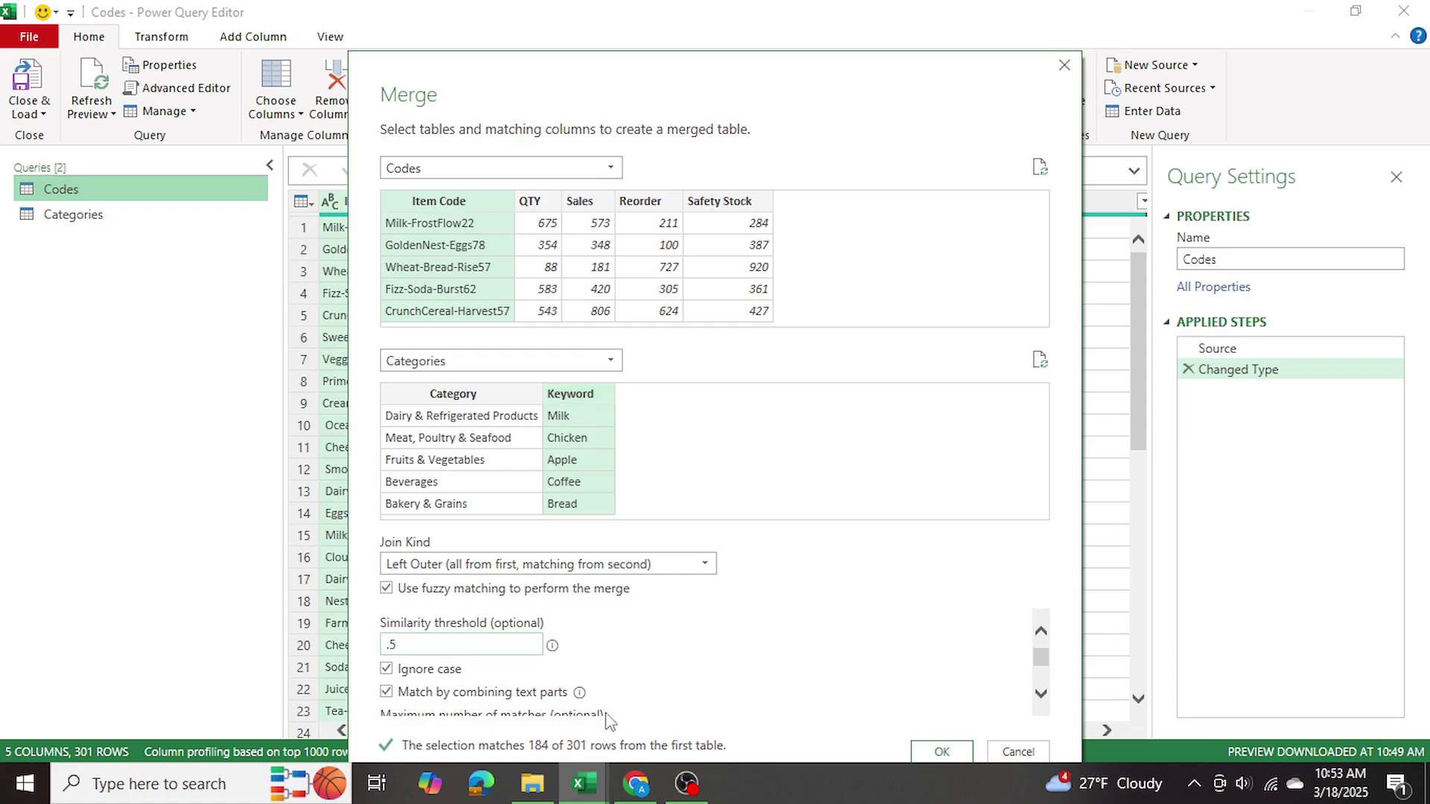
key(BackSpace)
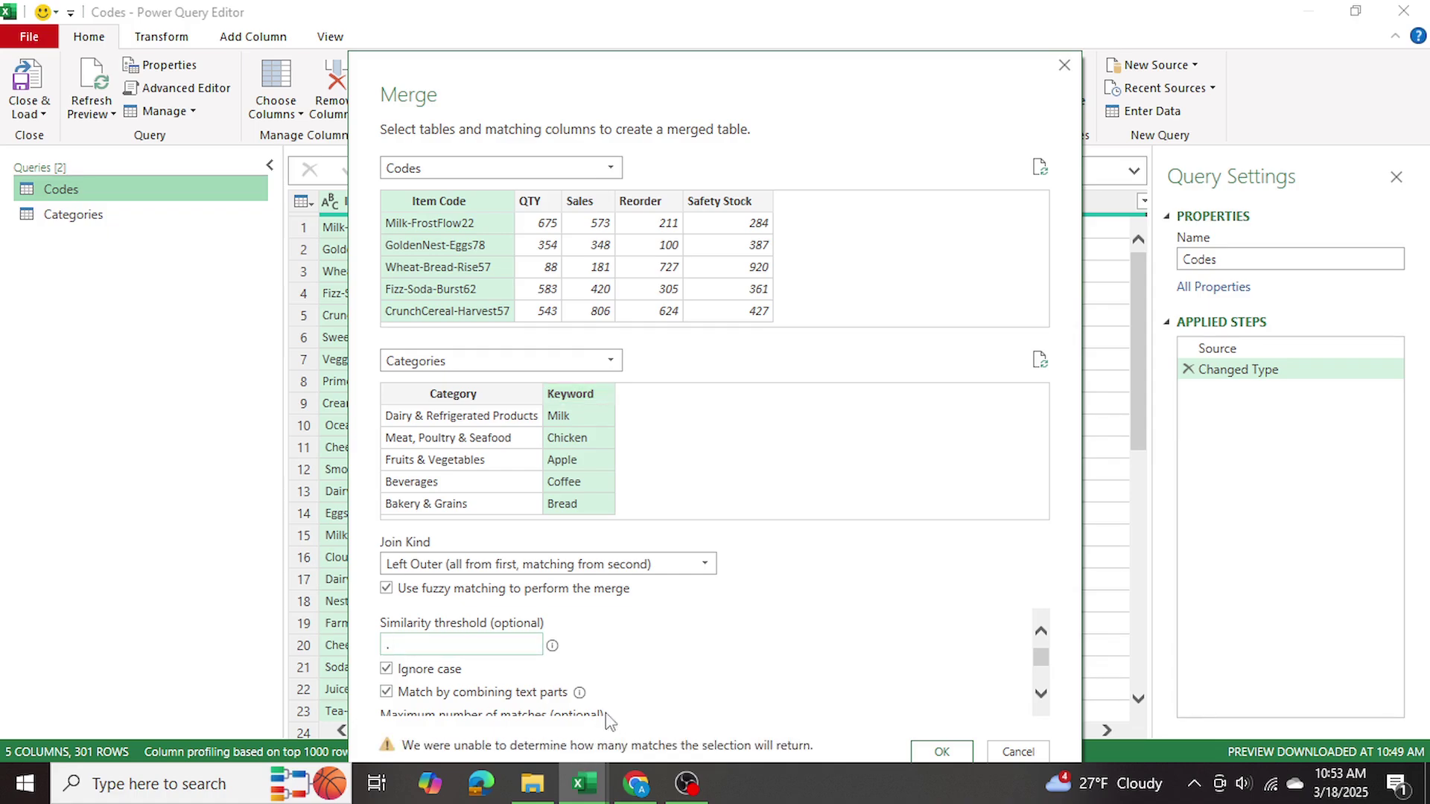
text(4)
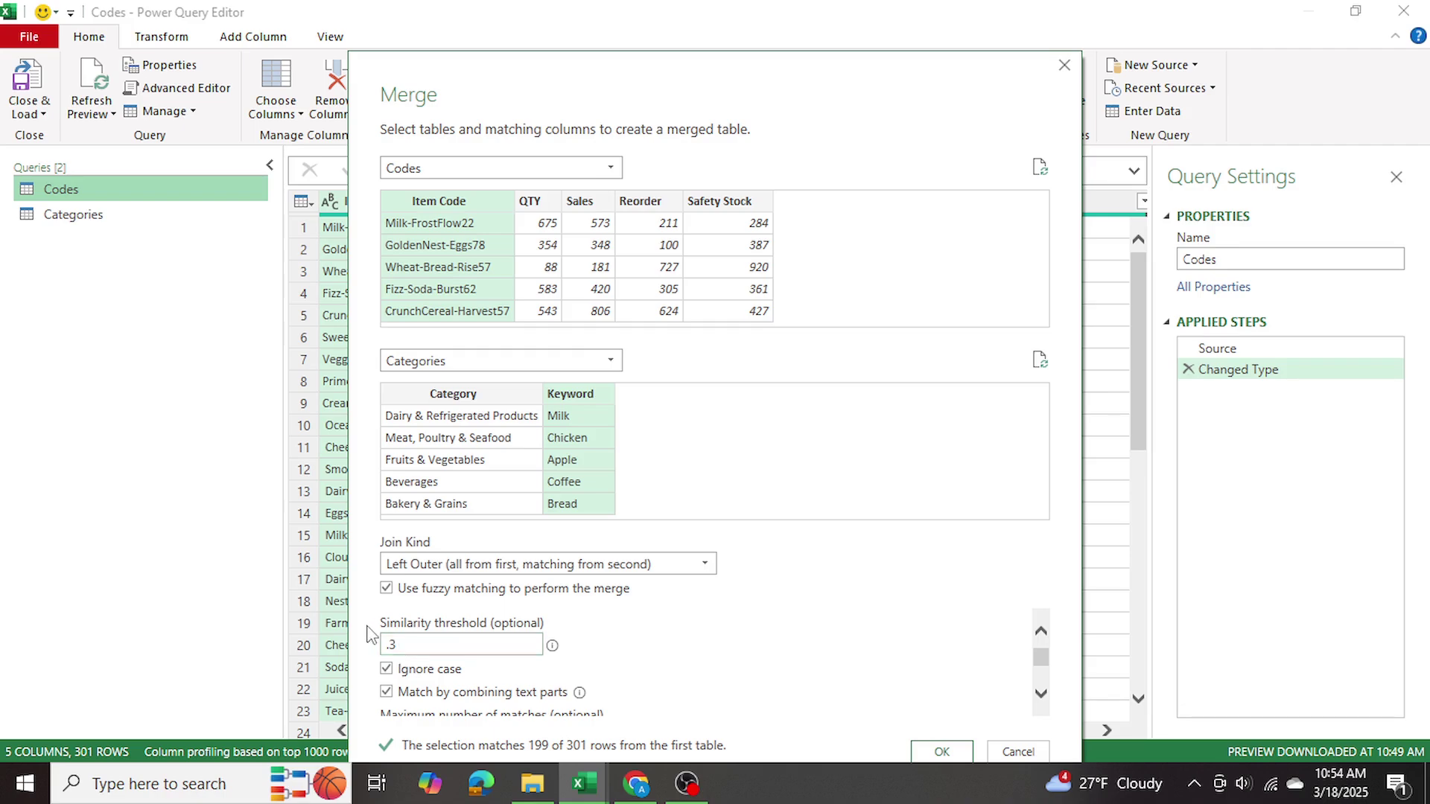
scroll(761, 661, down, 1)
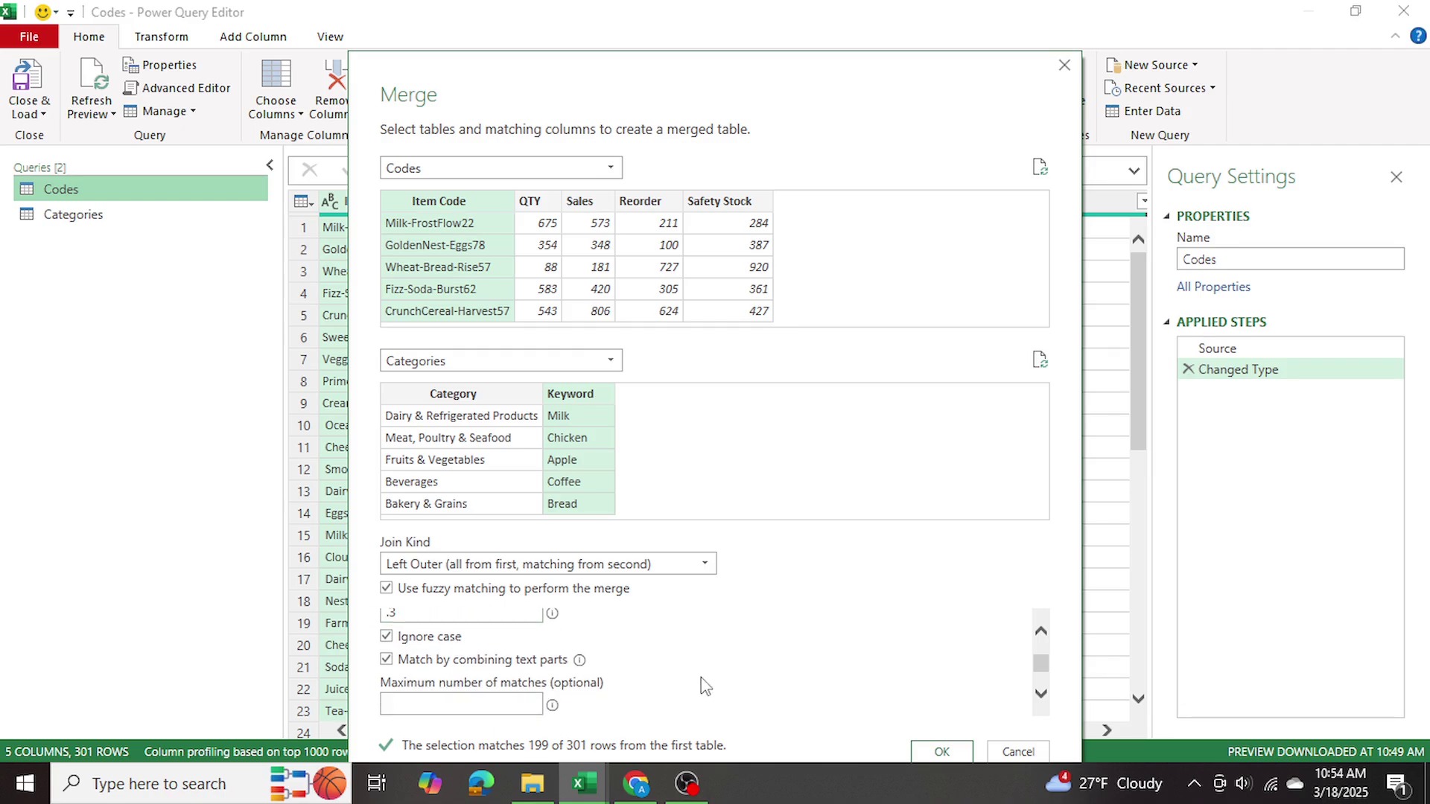
scroll(705, 686, down, 1)
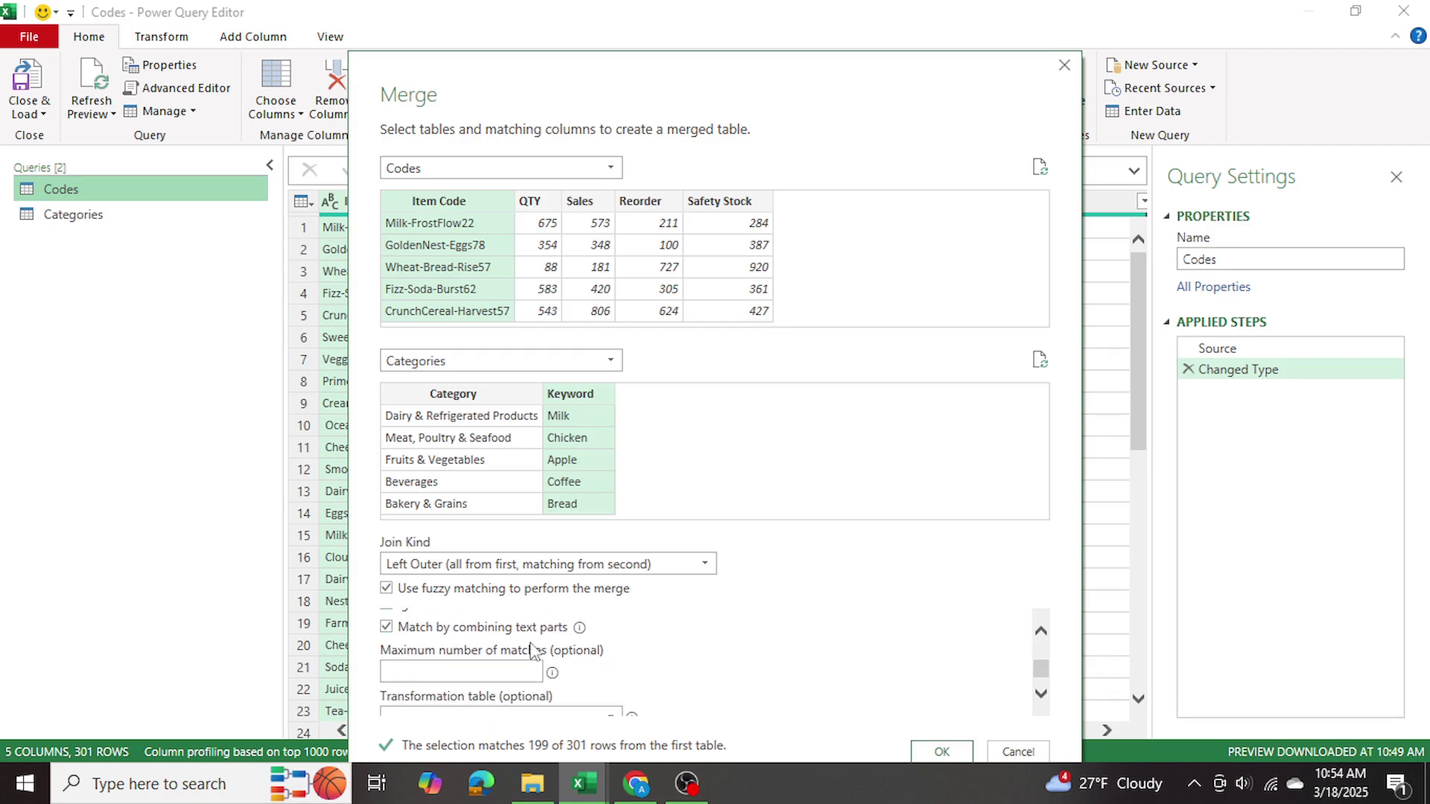
scroll(637, 659, up, 2)
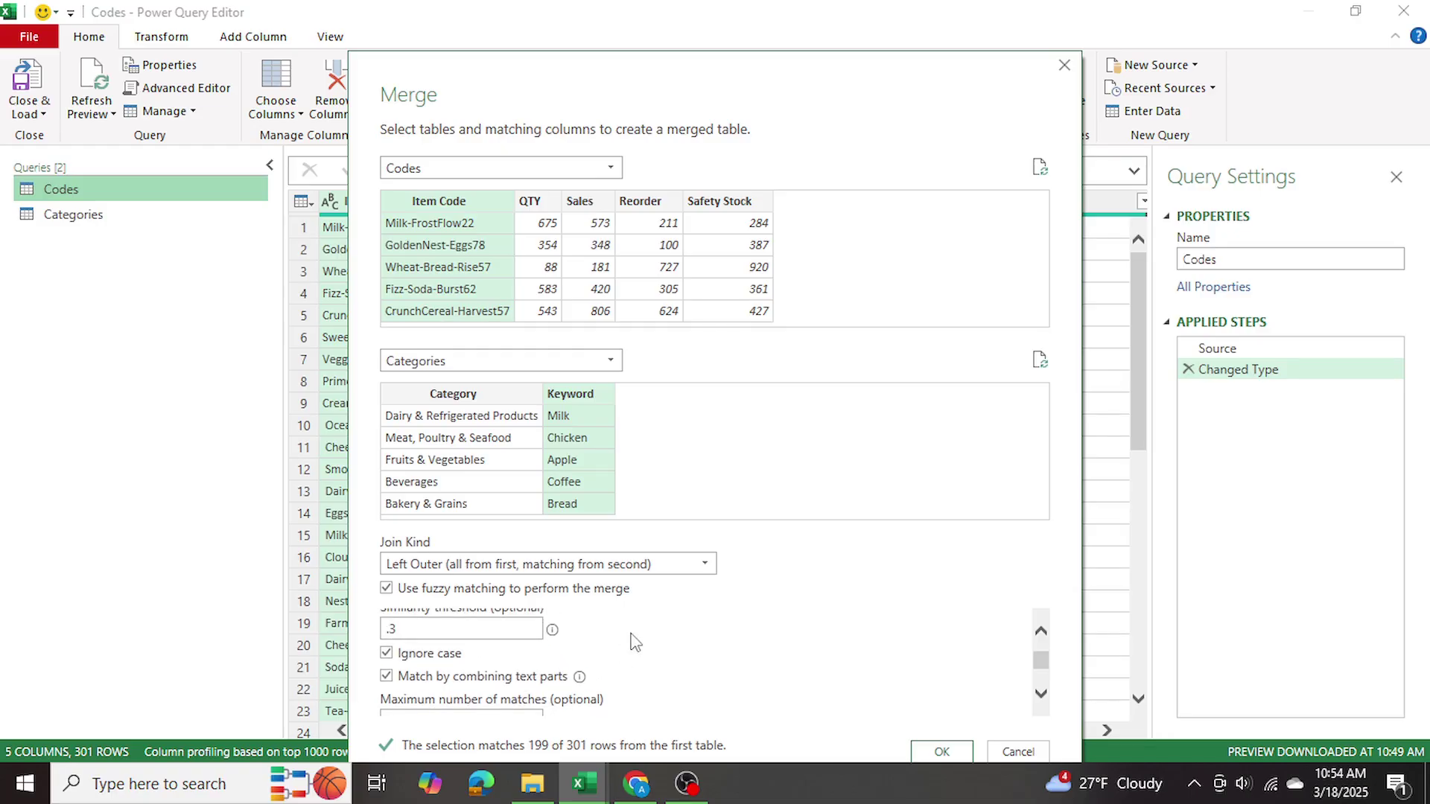
scroll(589, 676, down, 1)
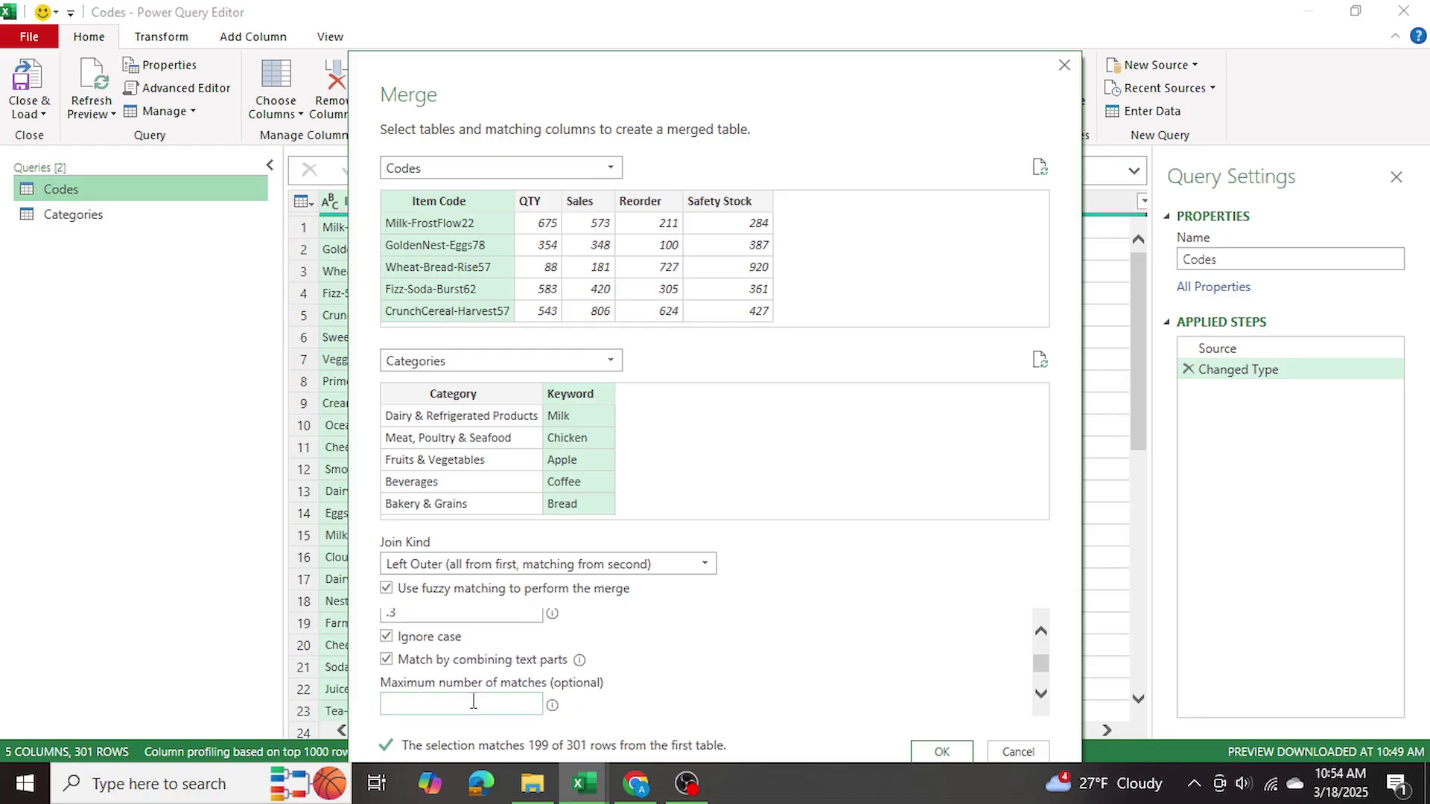
scroll(555, 682, down, 2)
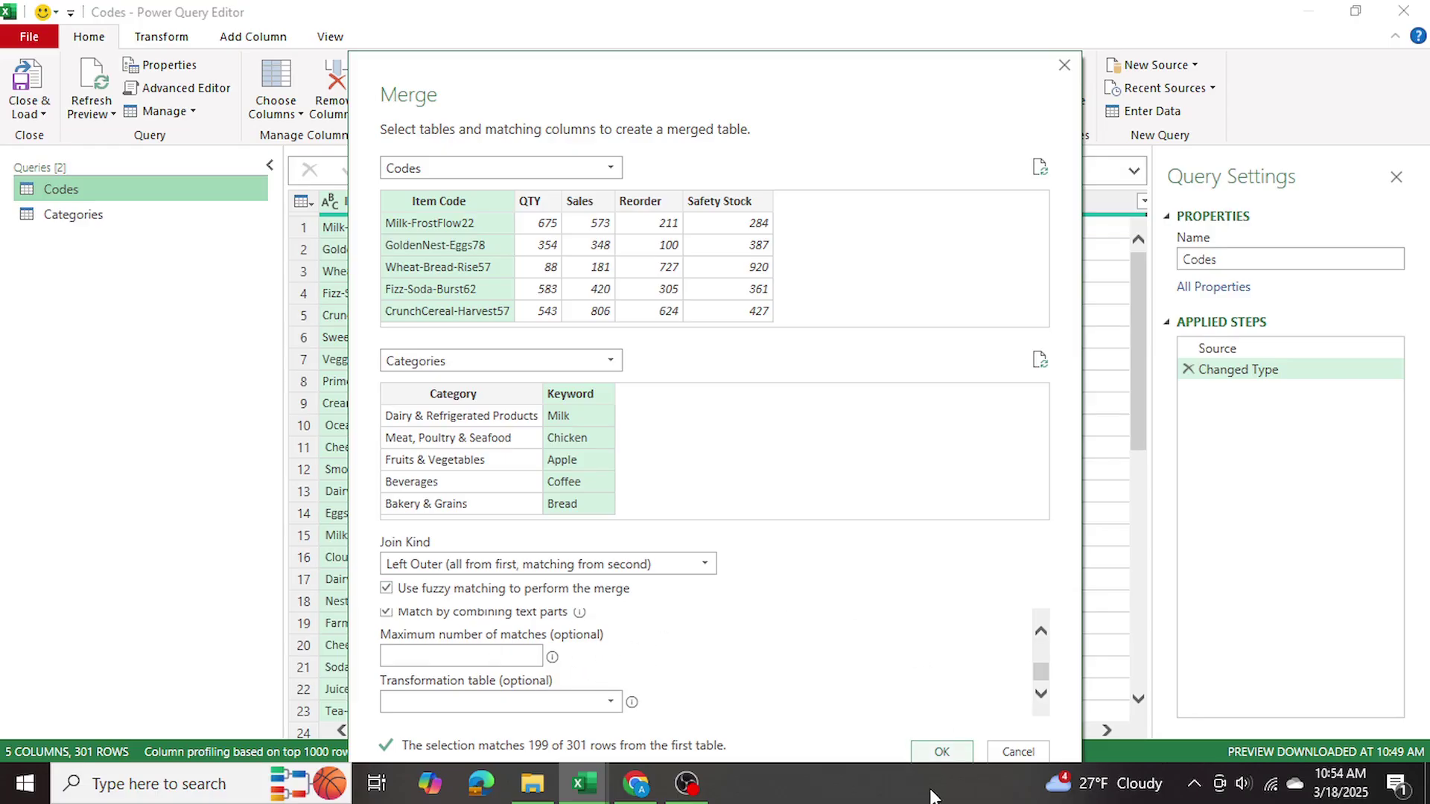
Step: Create the Merge1 query and bring up the expand options for its Categories column
click(924, 752)
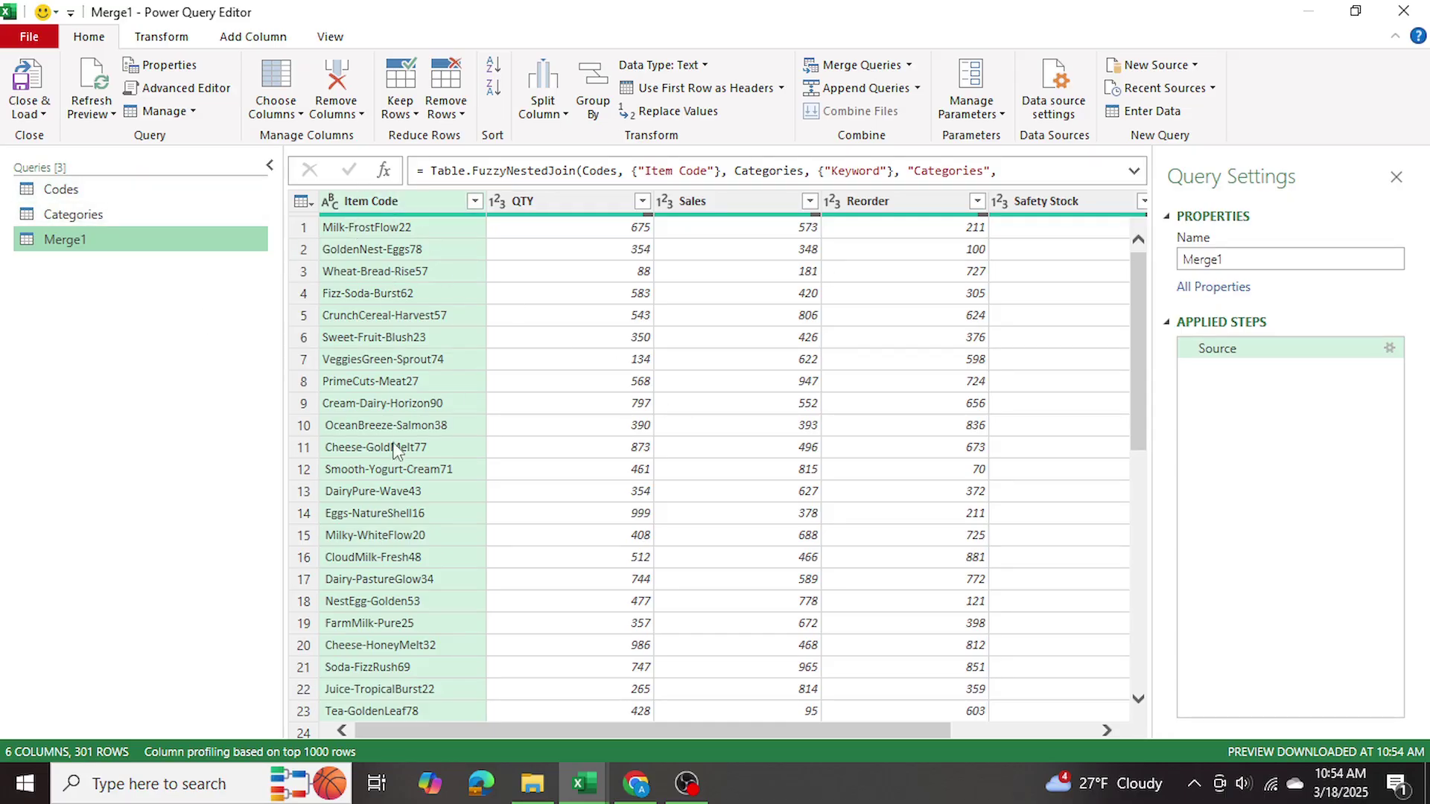
drag(456, 737, 633, 751)
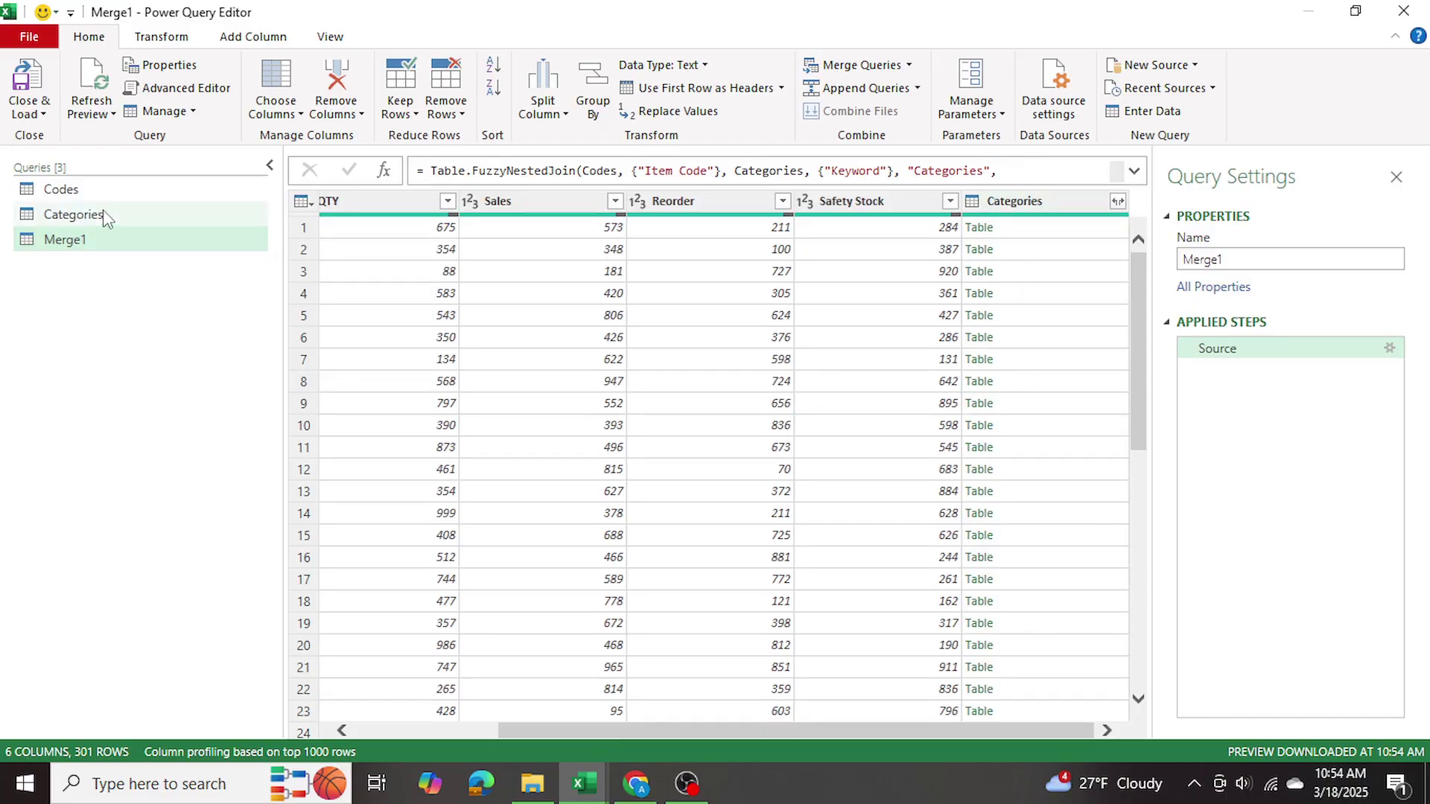
click(1118, 202)
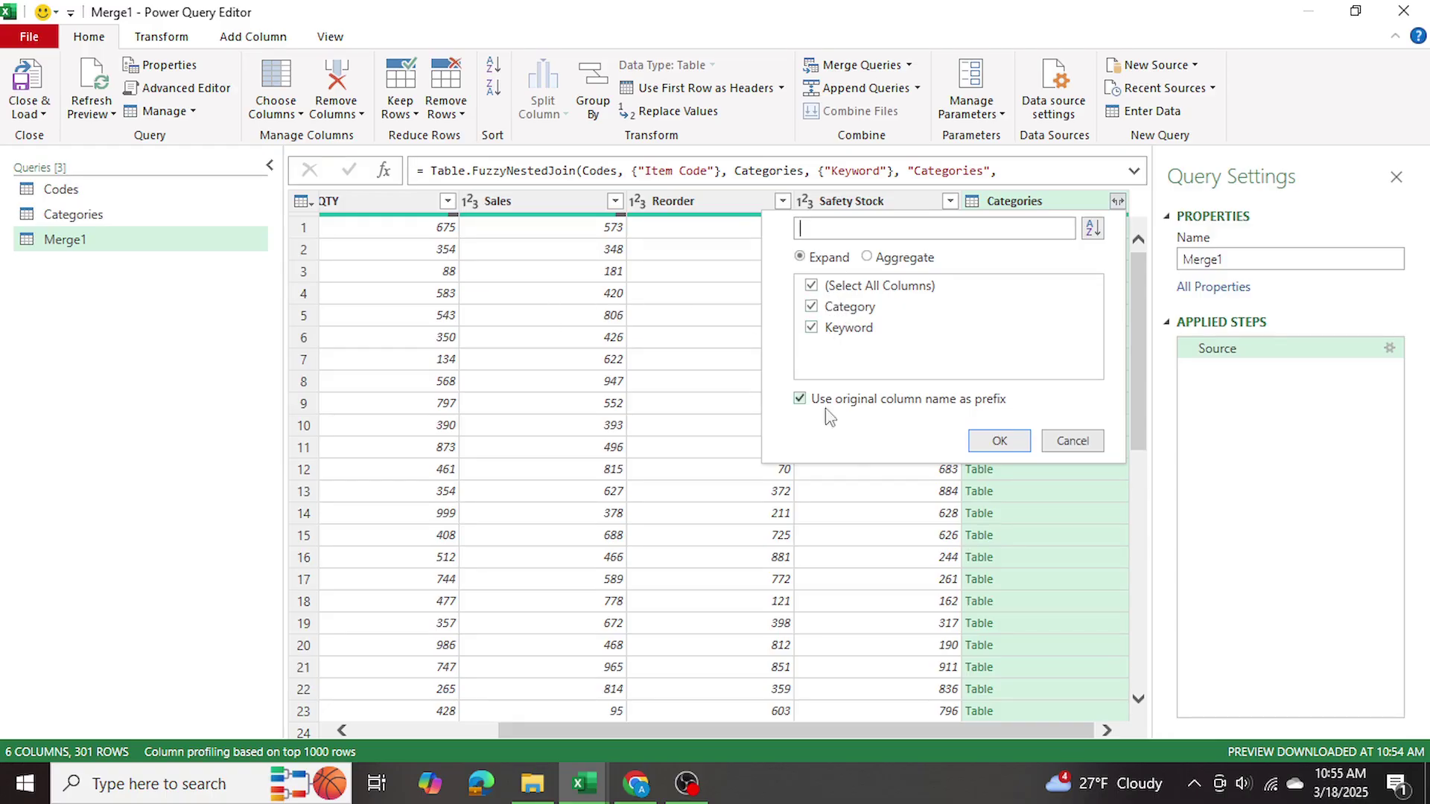
Step: Expand Categories into Category and Keyword columns, giving 454 rows
click(986, 444)
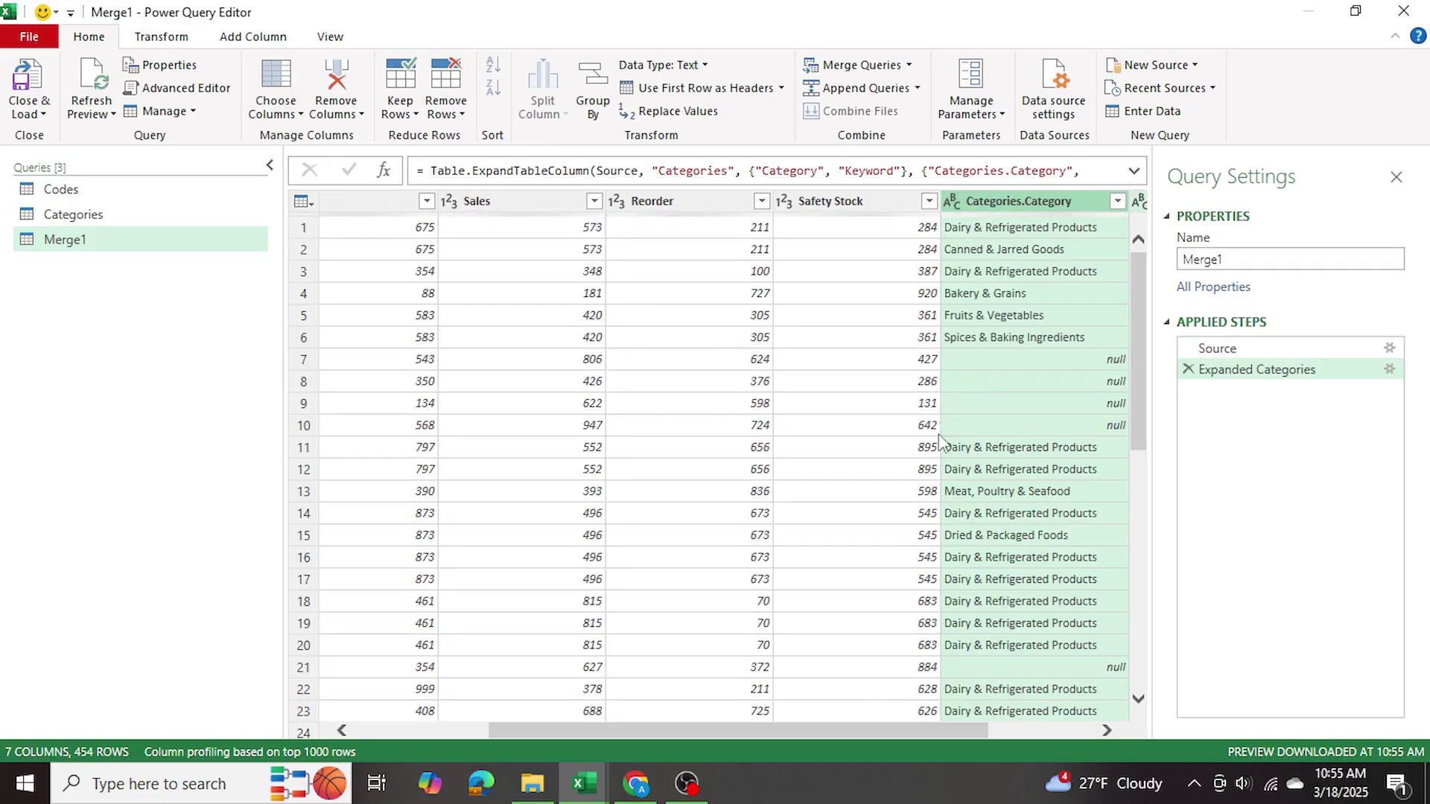
drag(919, 731, 538, 713)
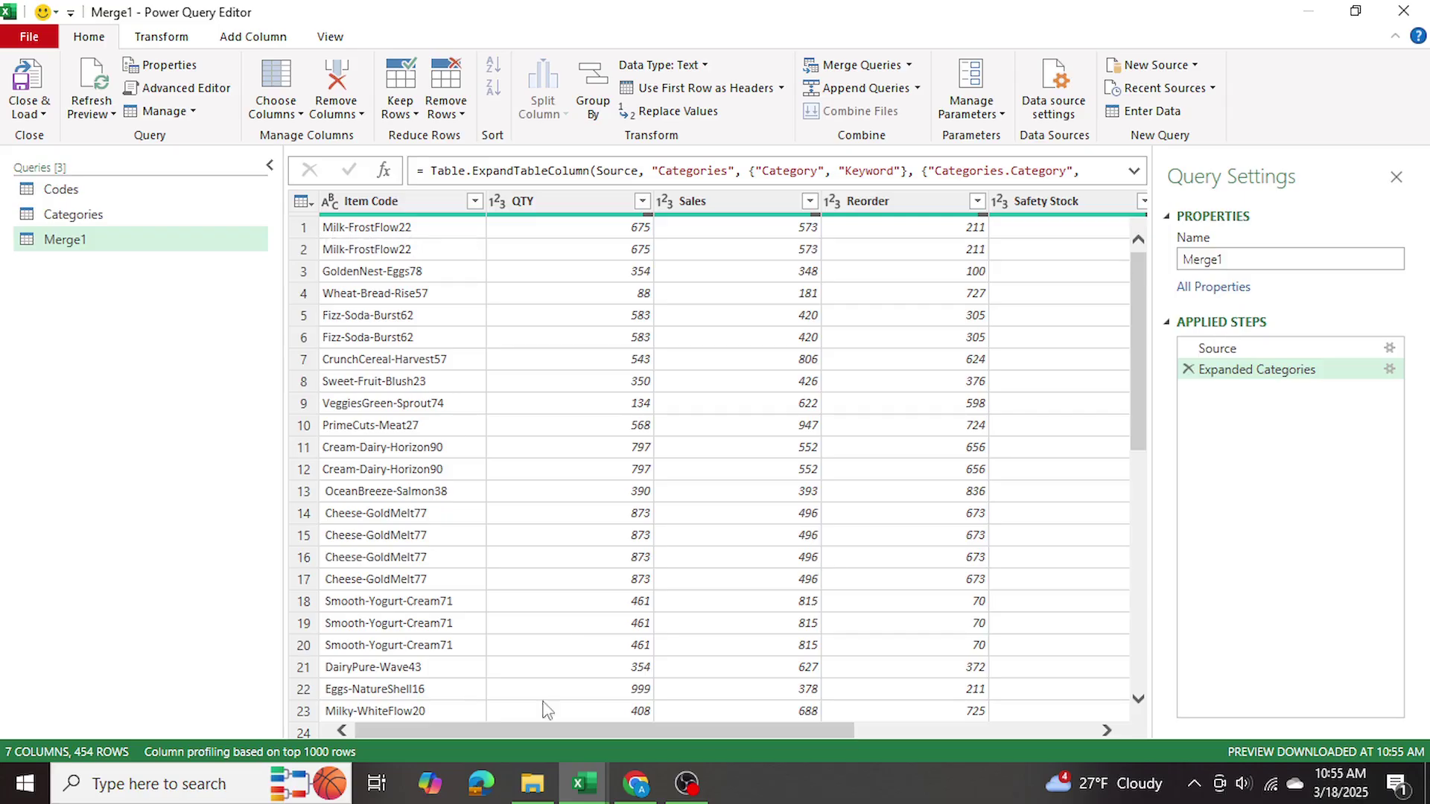
drag(546, 732, 831, 737)
click(994, 230)
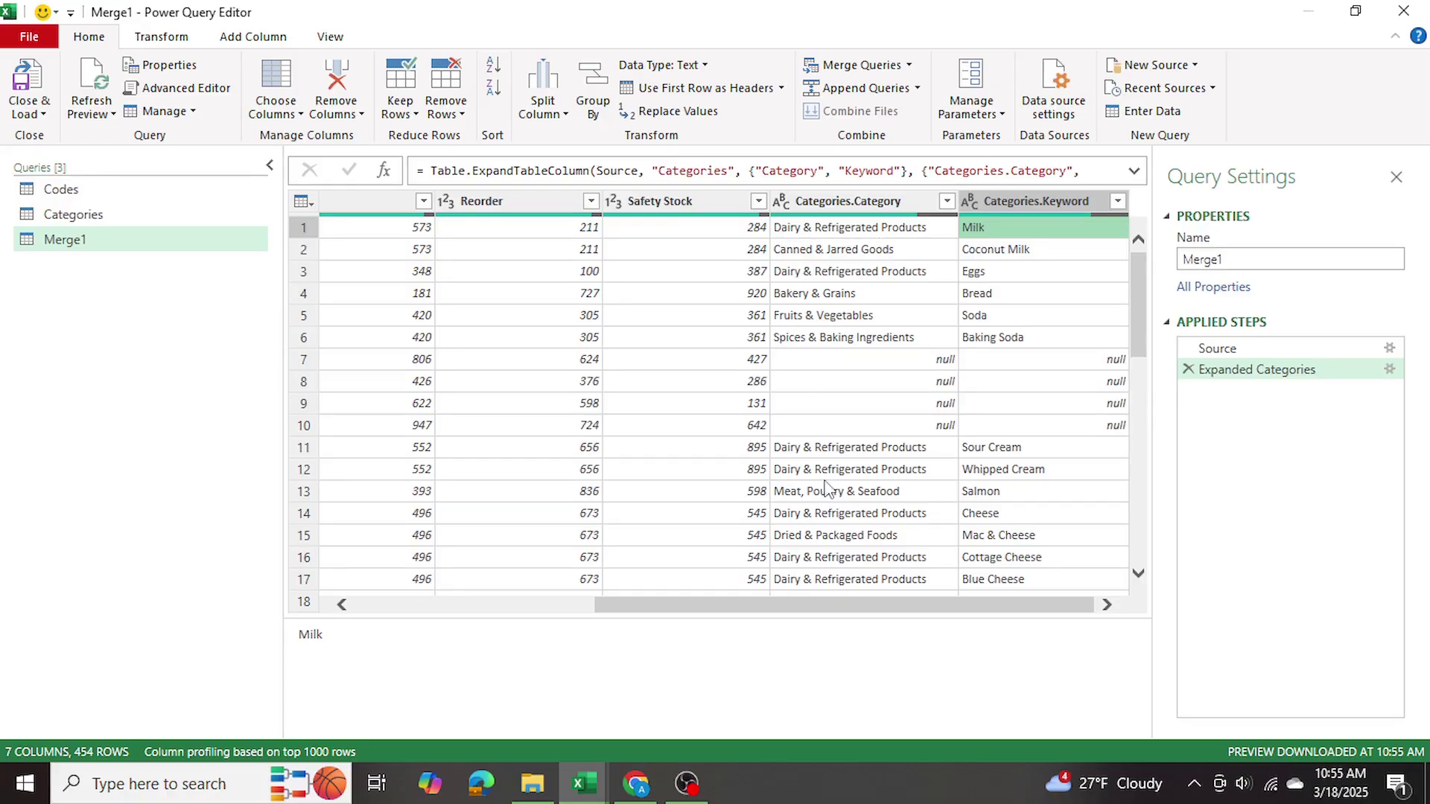
Step: Inspect the merged values for the GoldenNest-Eggs78 and Wheat-Bread-Rise57 rows
scroll(952, 469, left, 5)
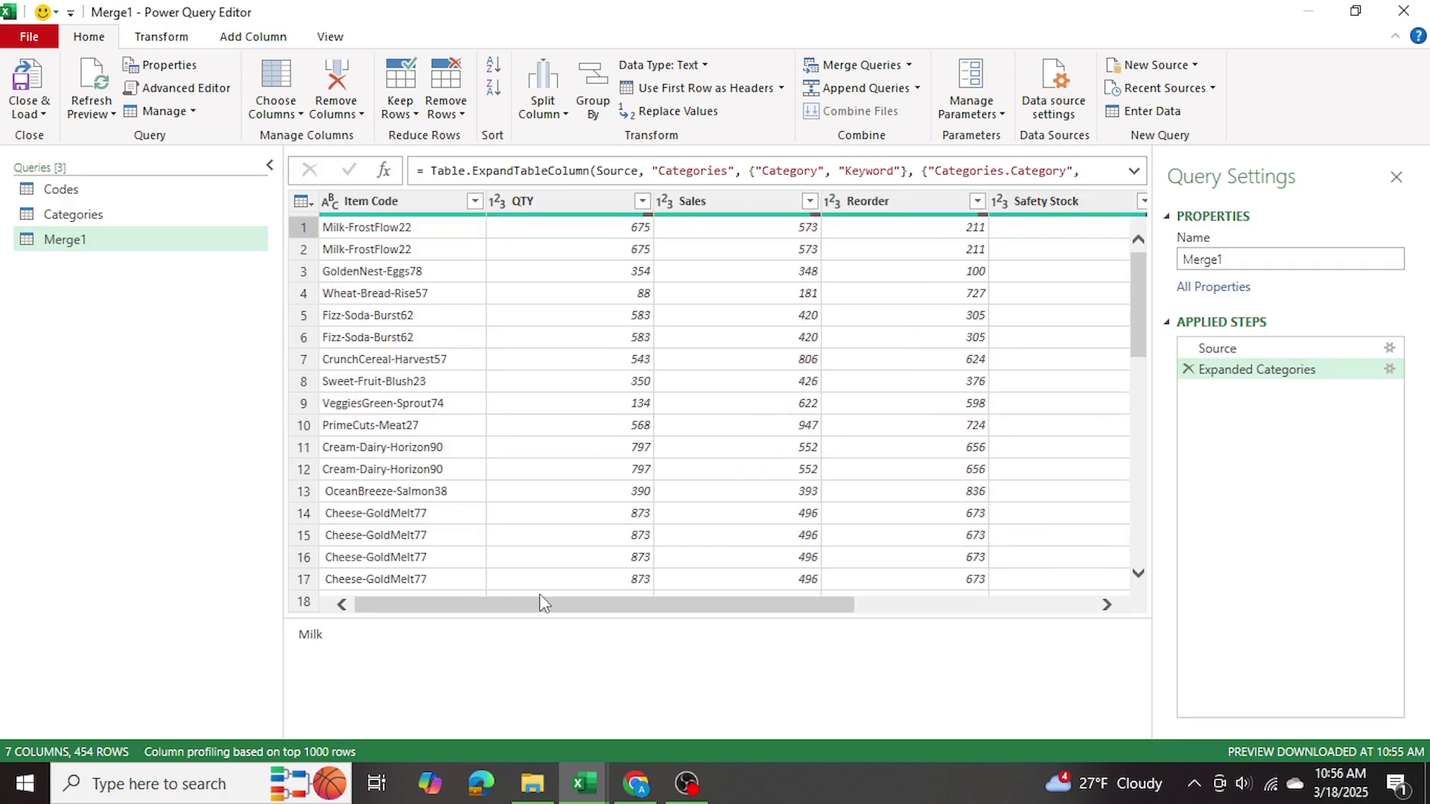
click(305, 273)
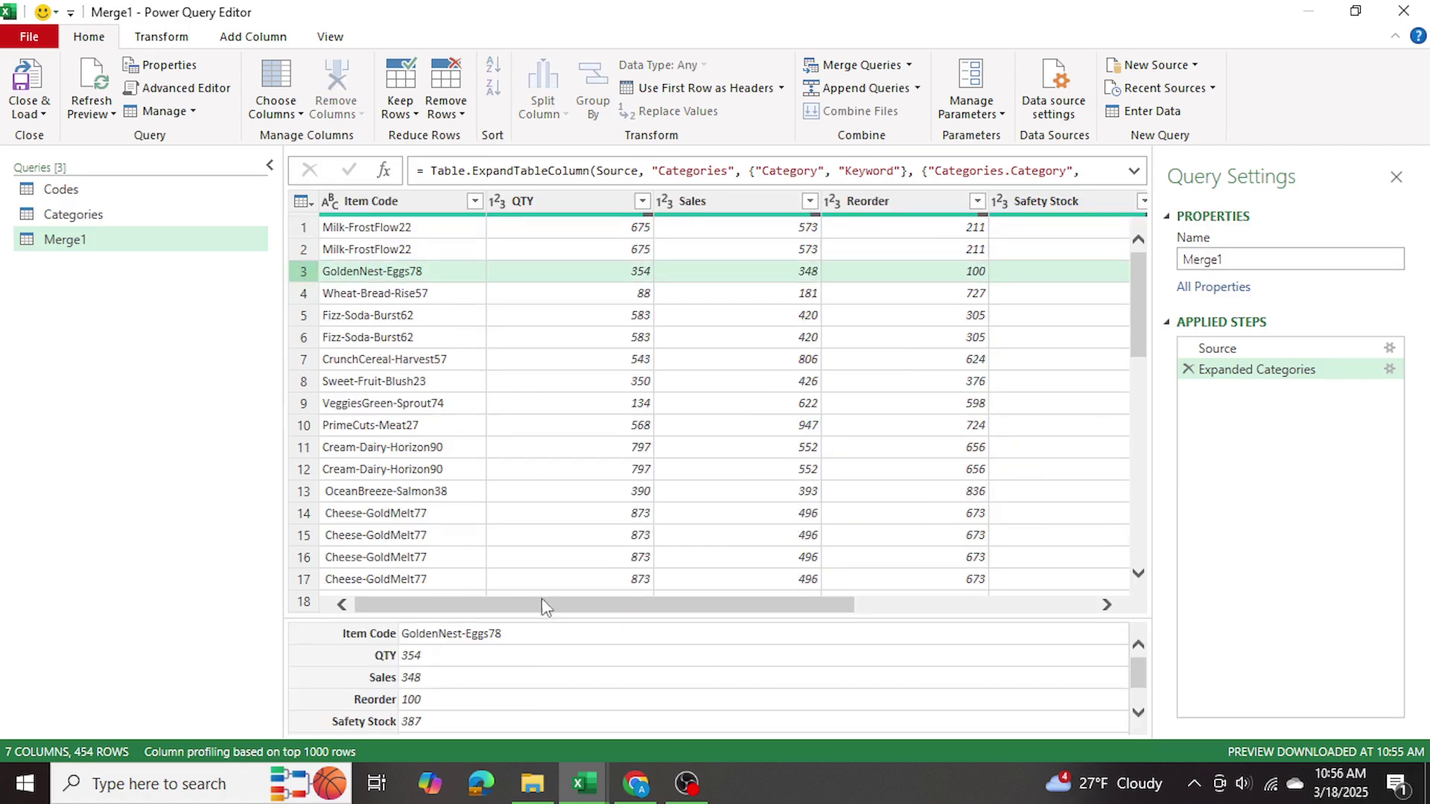
drag(539, 601, 814, 605)
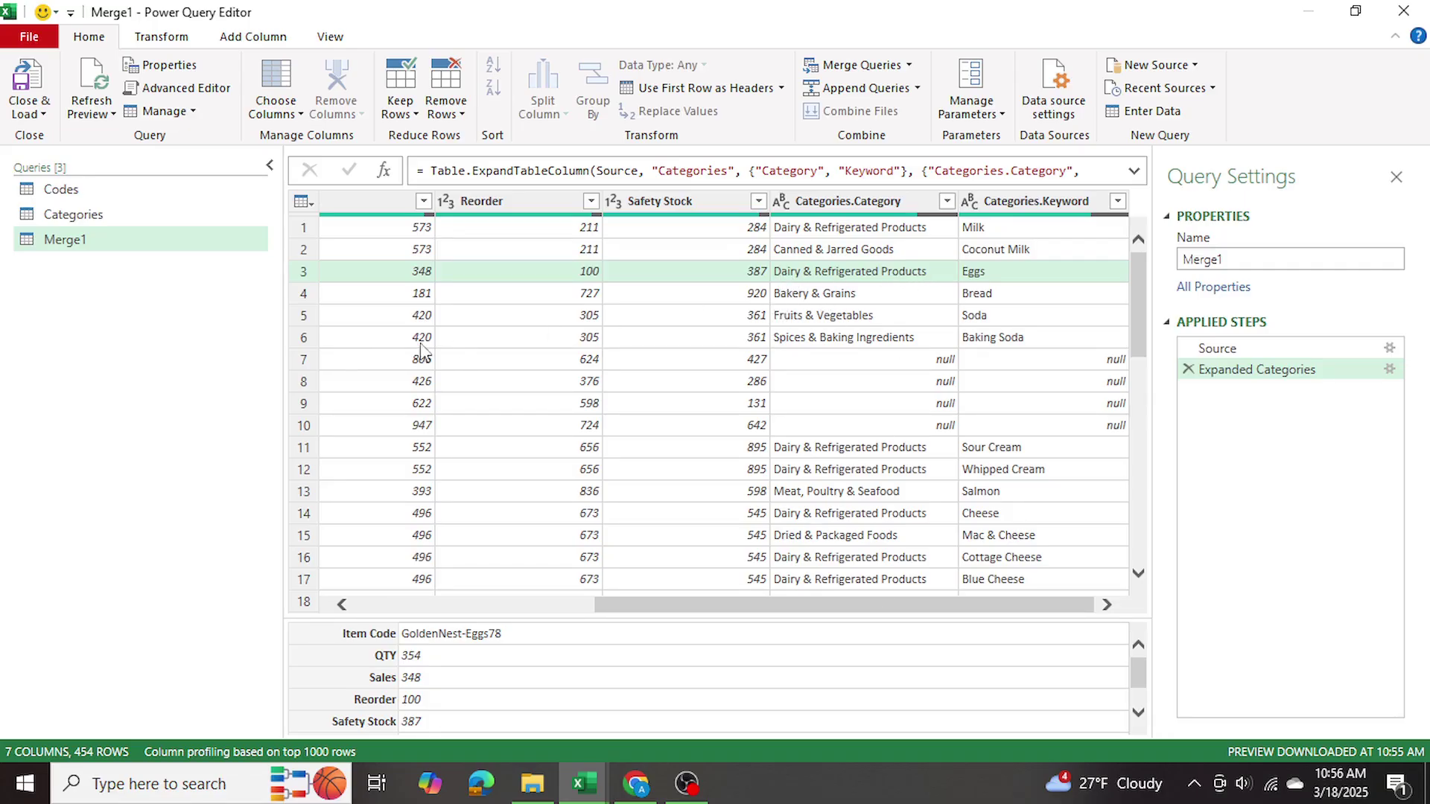
click(302, 294)
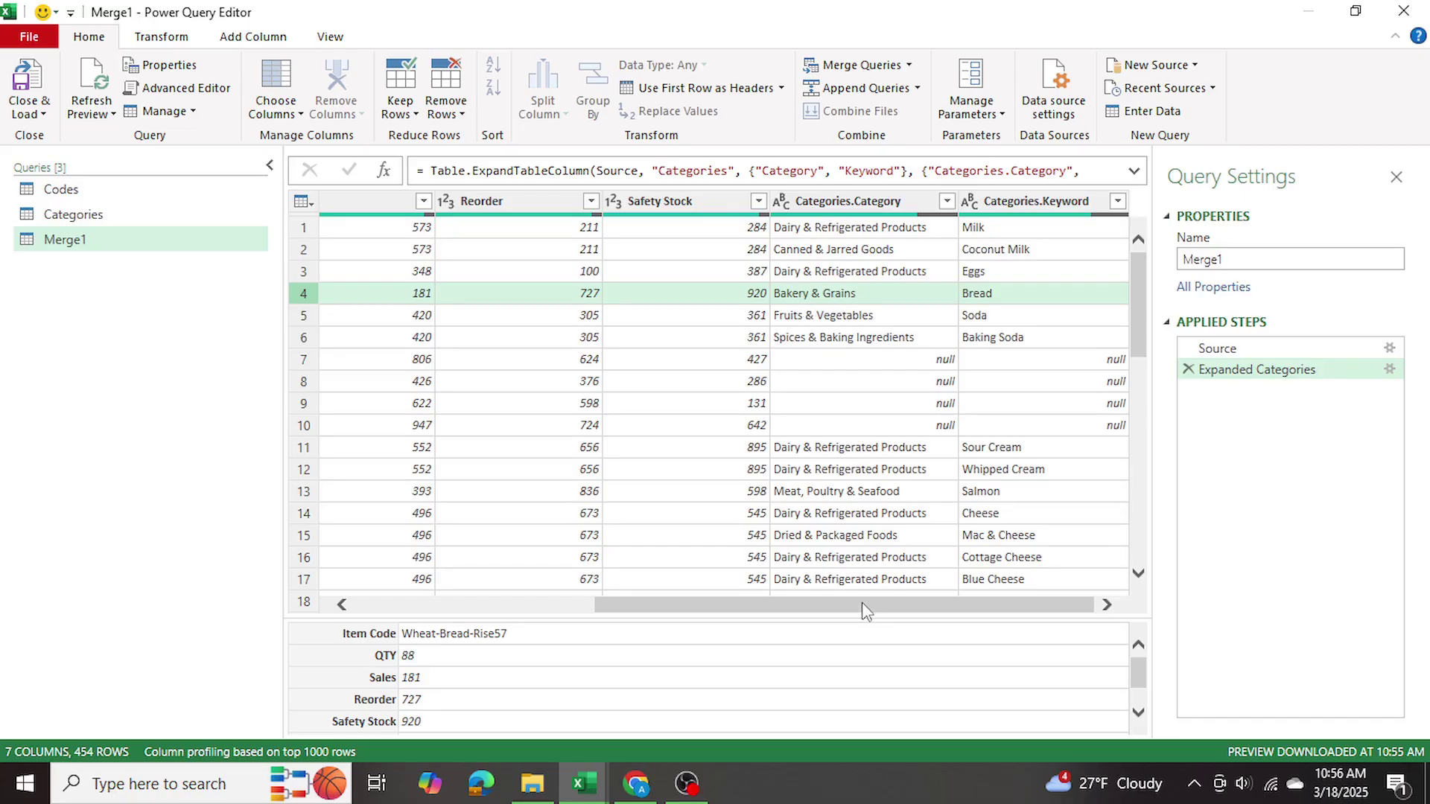
drag(867, 610, 501, 613)
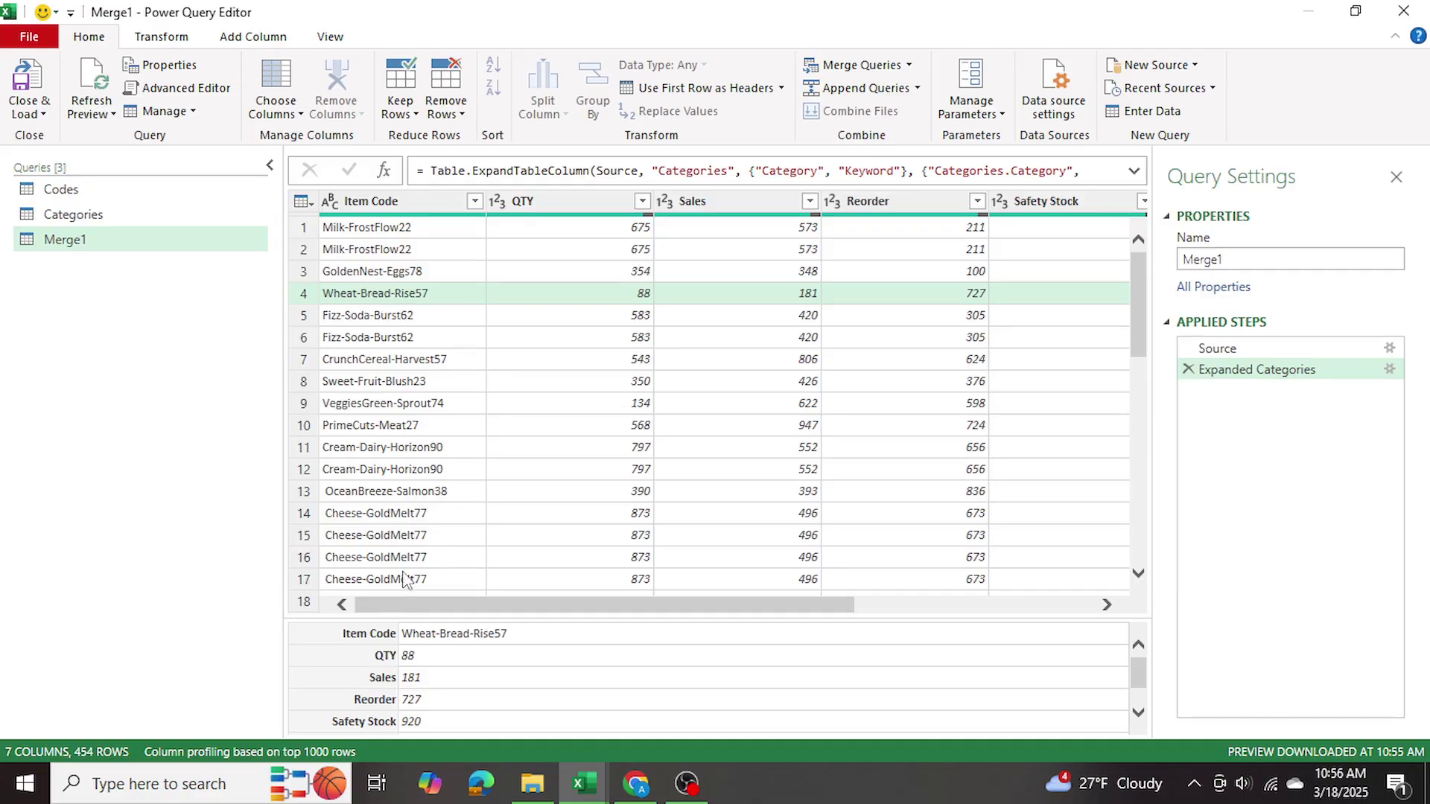
scroll(467, 446, down, 5)
scroll(466, 447, up, 5)
drag(565, 606, 804, 603)
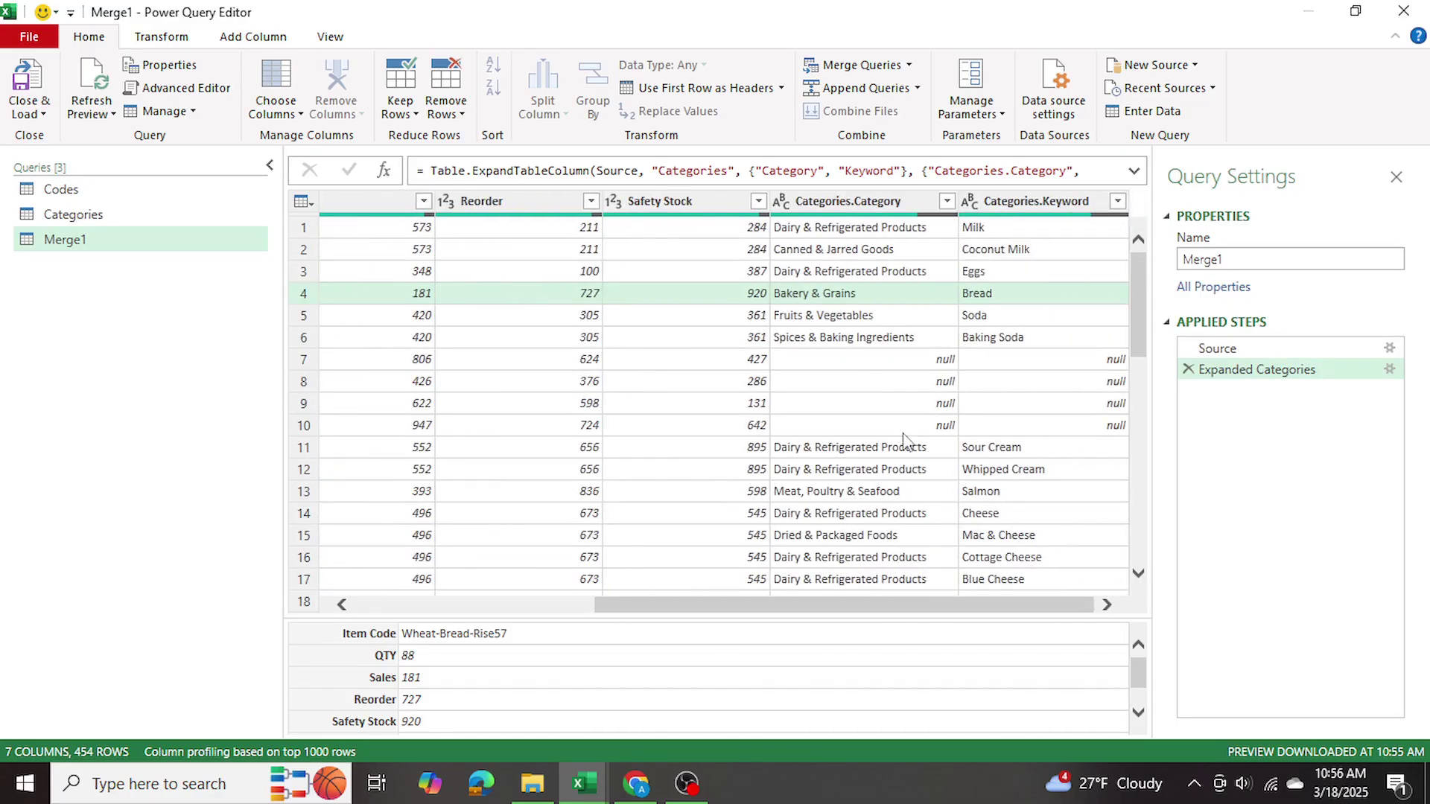
Step: Check the null Category and Keyword values in rows 7–10, then select Categories.Category
click(860, 360)
click(924, 387)
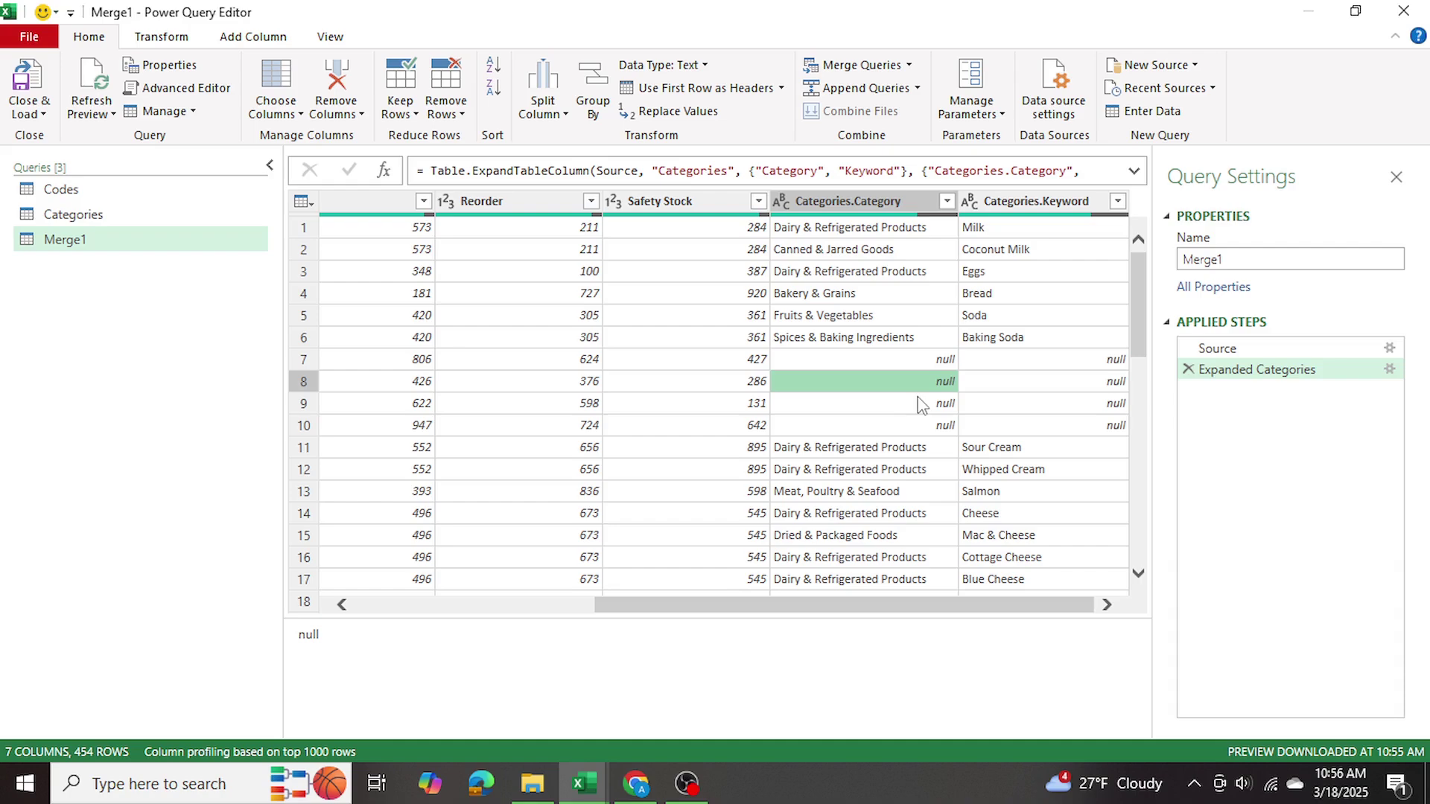
click(905, 406)
click(894, 428)
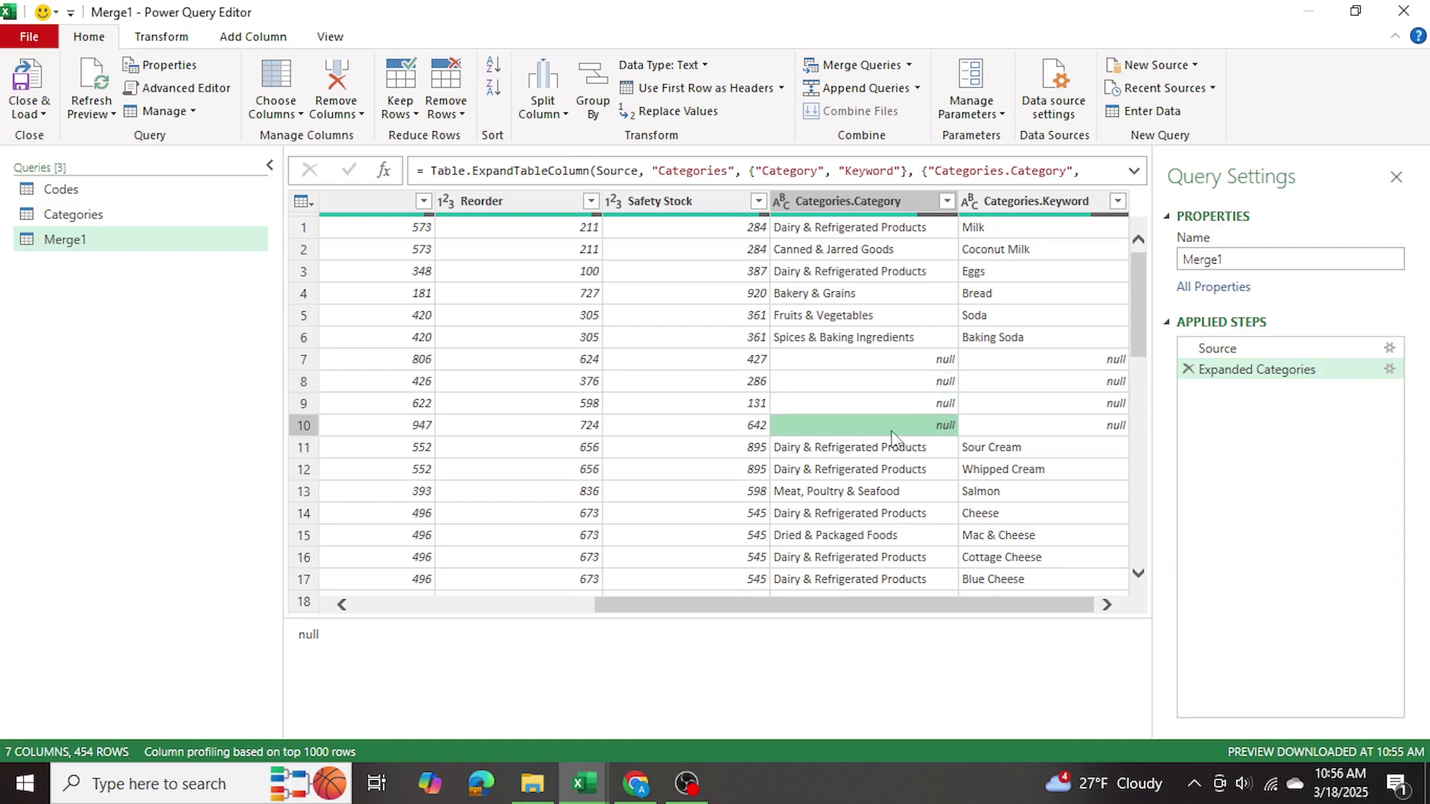
click(1012, 363)
click(1009, 382)
click(1002, 405)
click(998, 428)
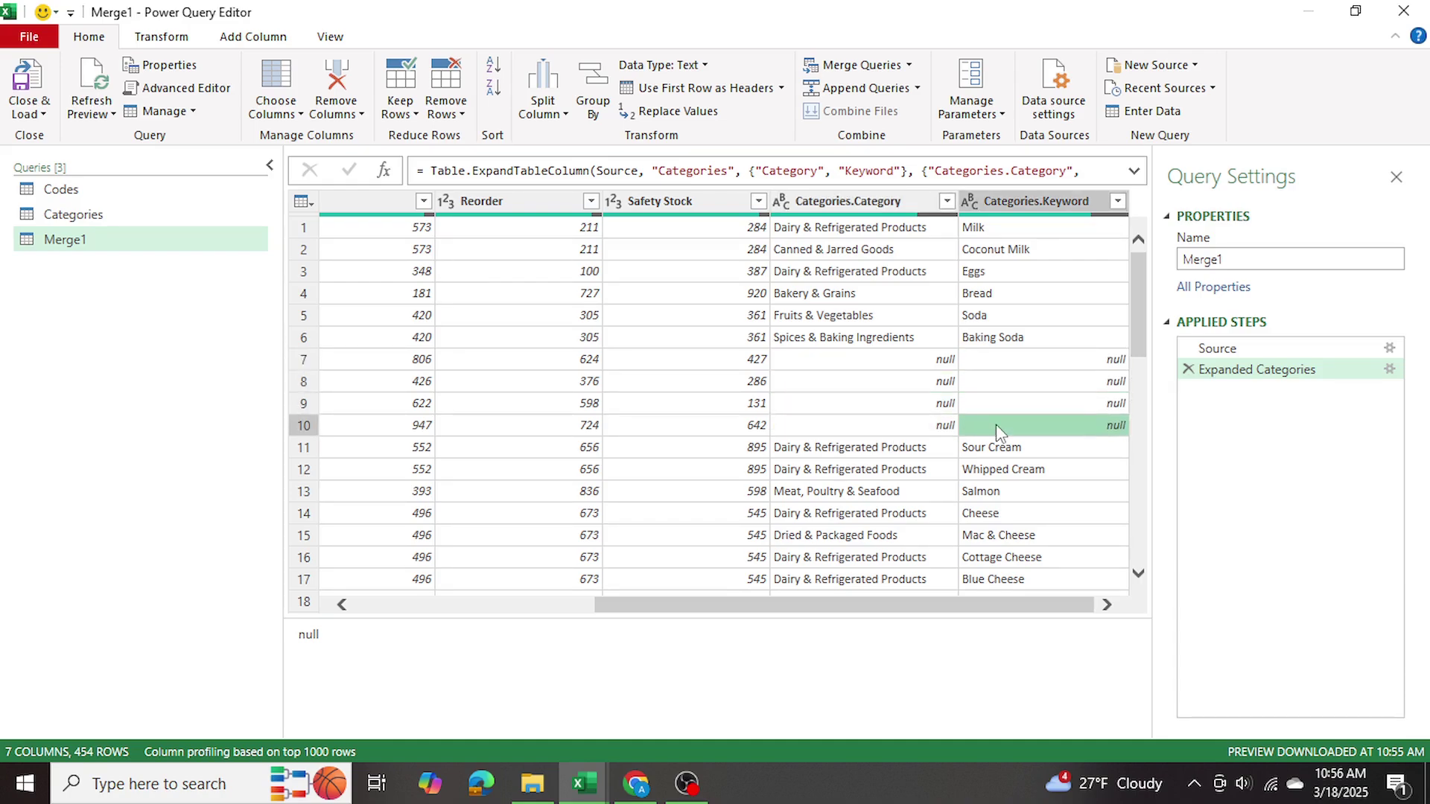
drag(740, 606, 367, 588)
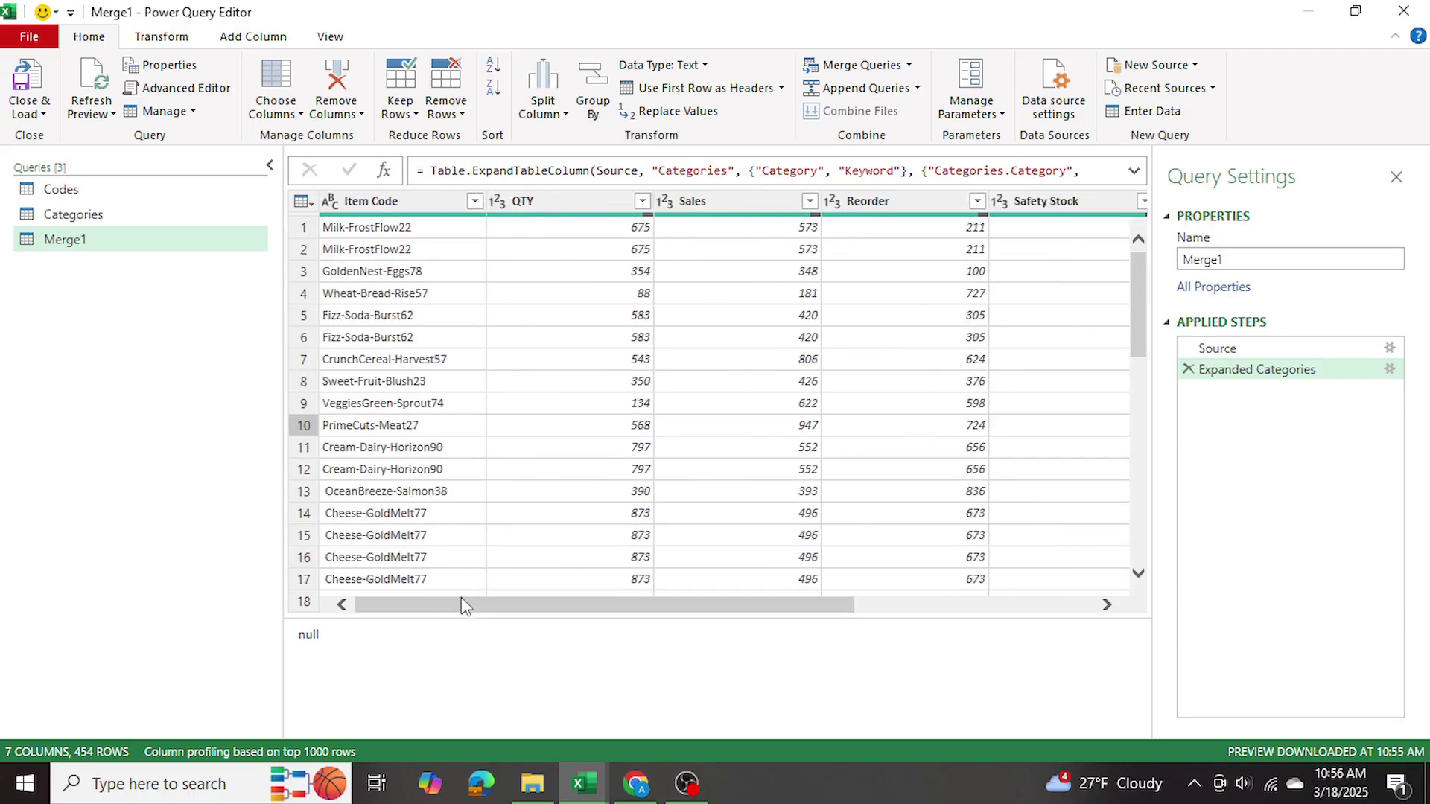
drag(458, 608, 849, 632)
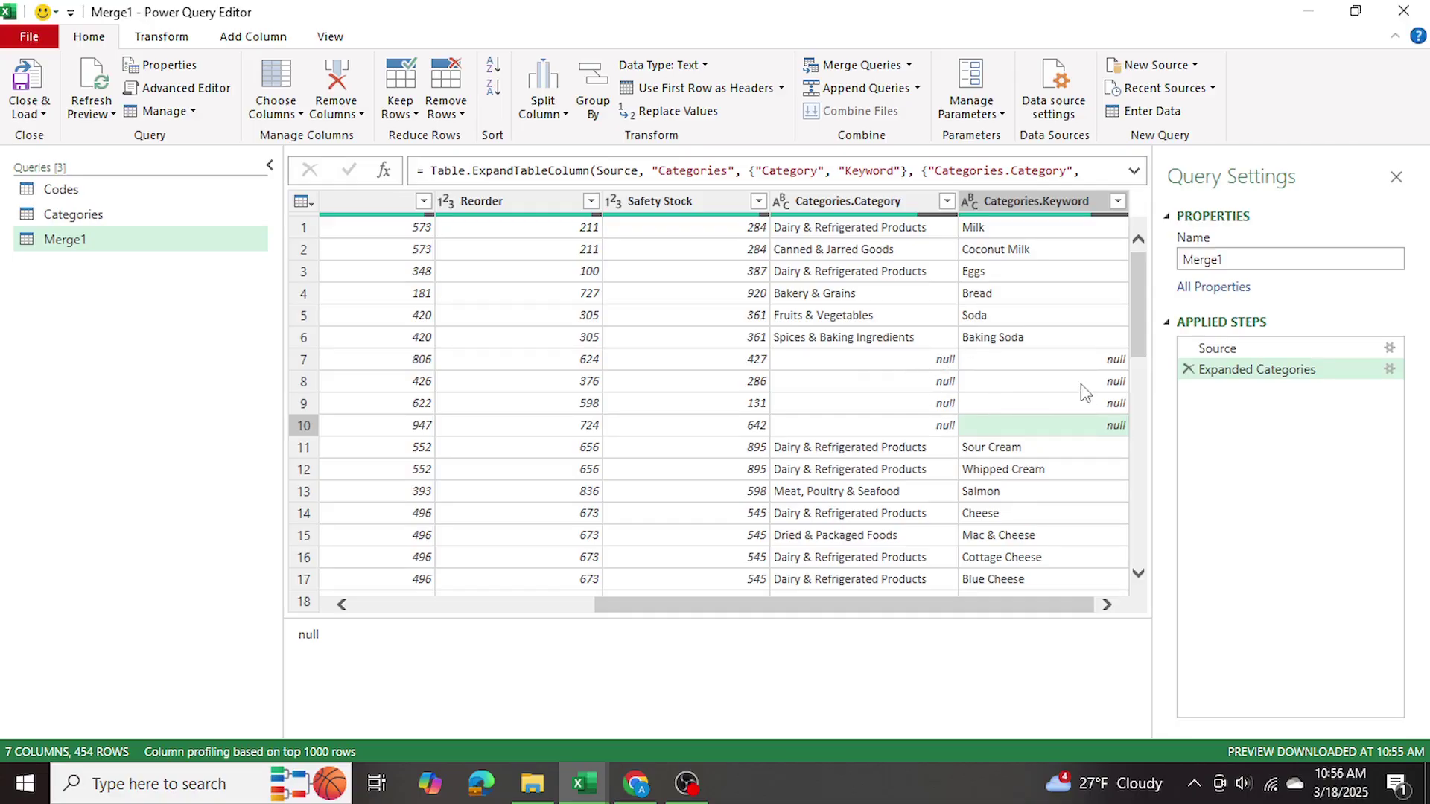
click(823, 204)
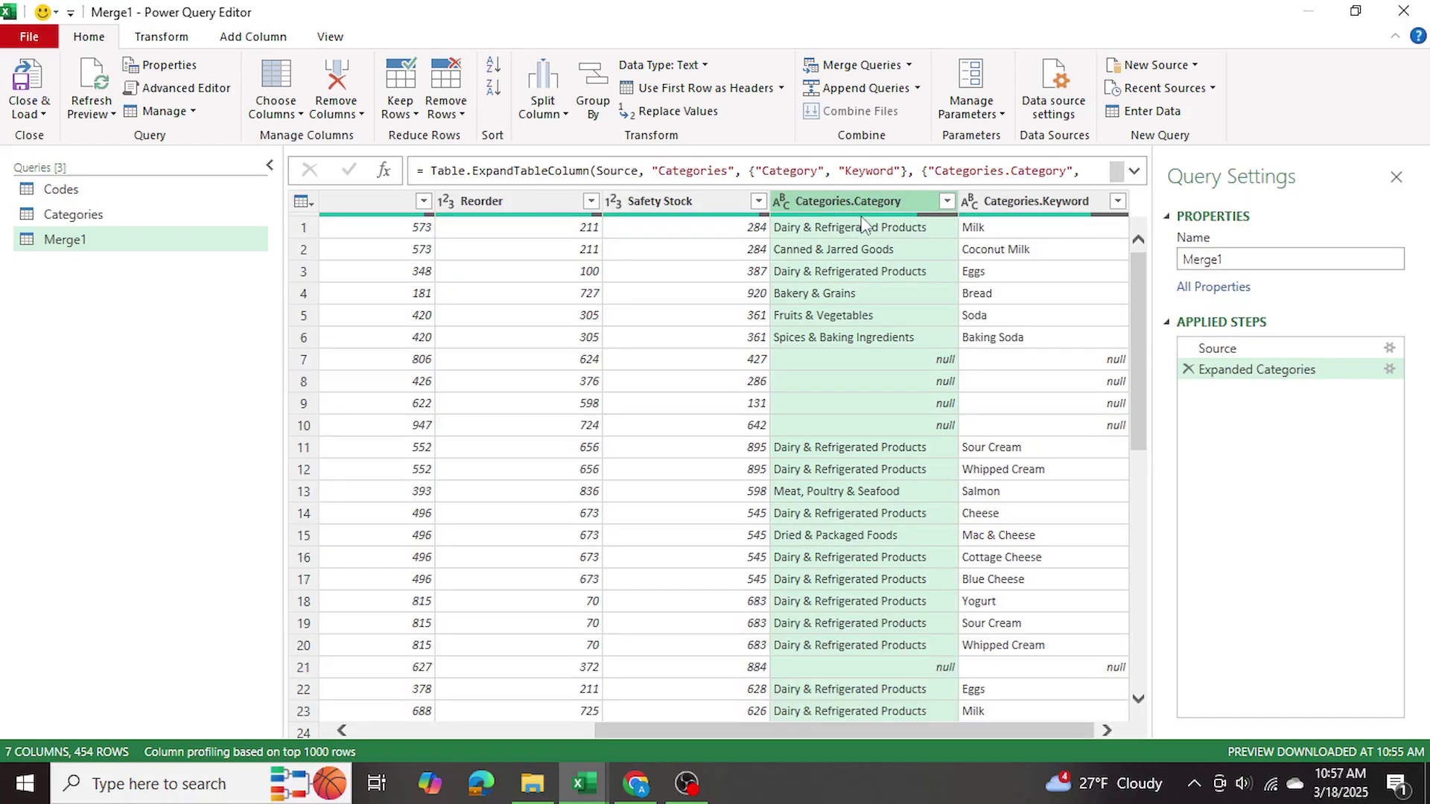
Step: Replace null with 'No Category' in the Categories.Category column and check the new entries
click(655, 113)
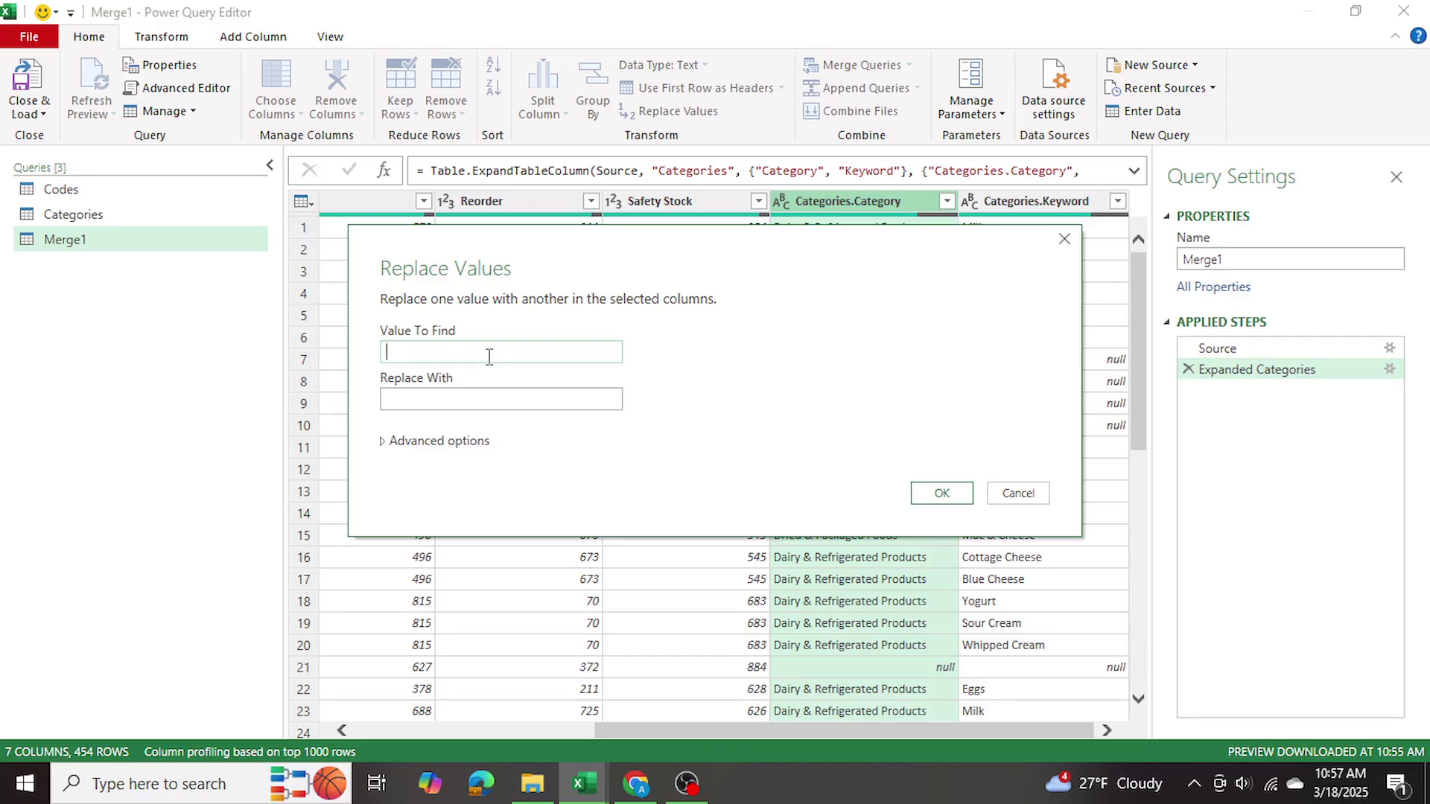
key(Tab)
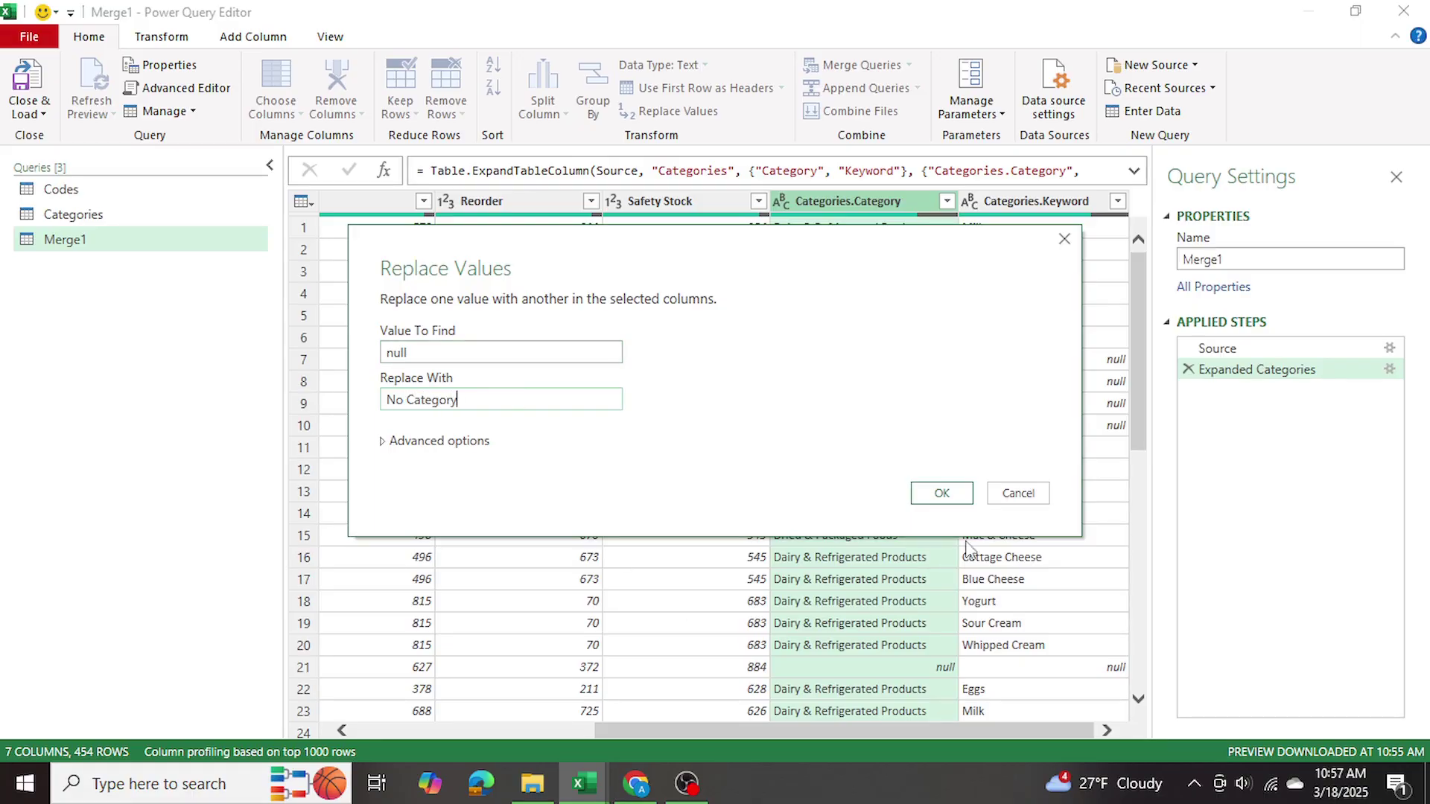
click(951, 495)
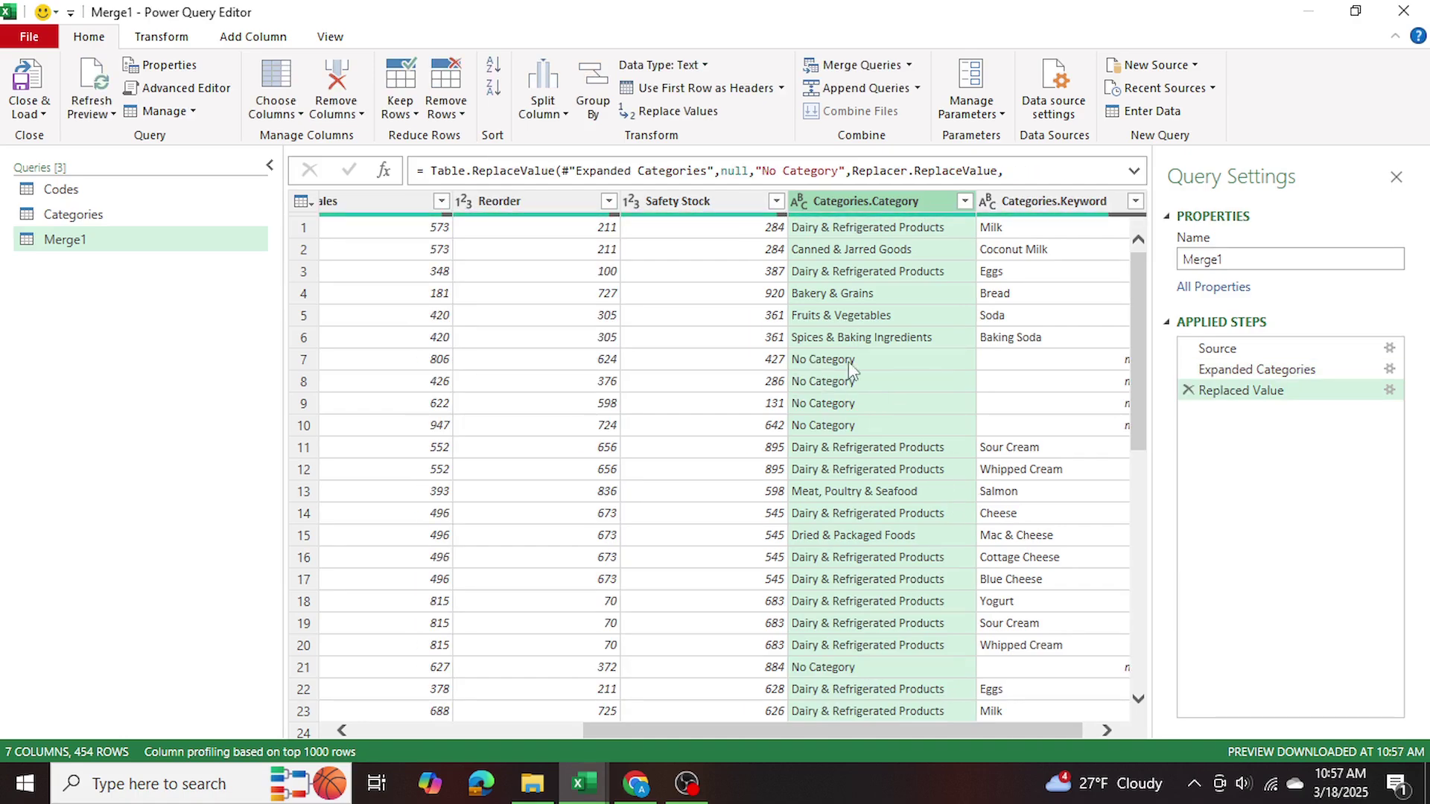
click(840, 406)
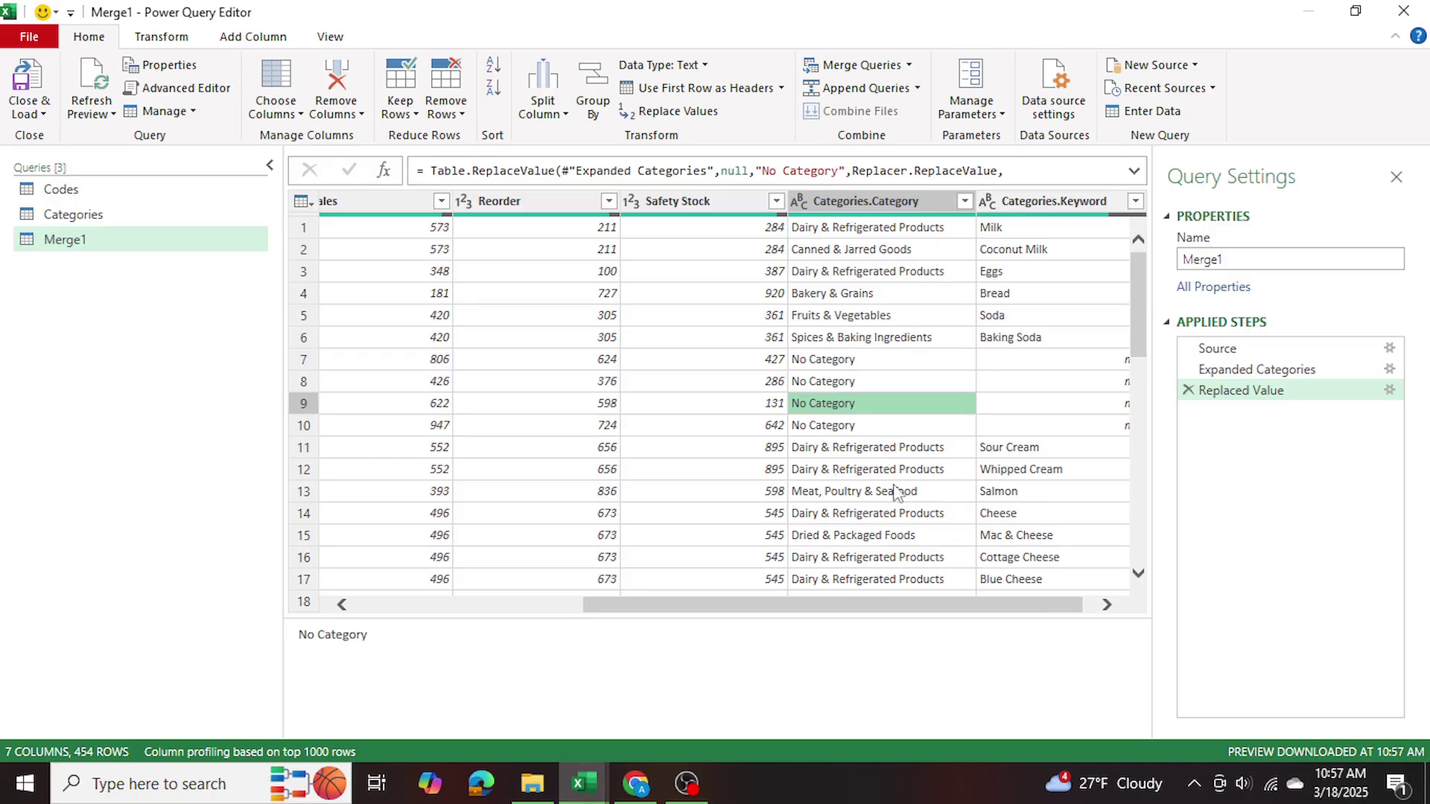
scroll(861, 458, down, 3)
scroll(861, 458, up, 3)
scroll(1042, 540, right, 1)
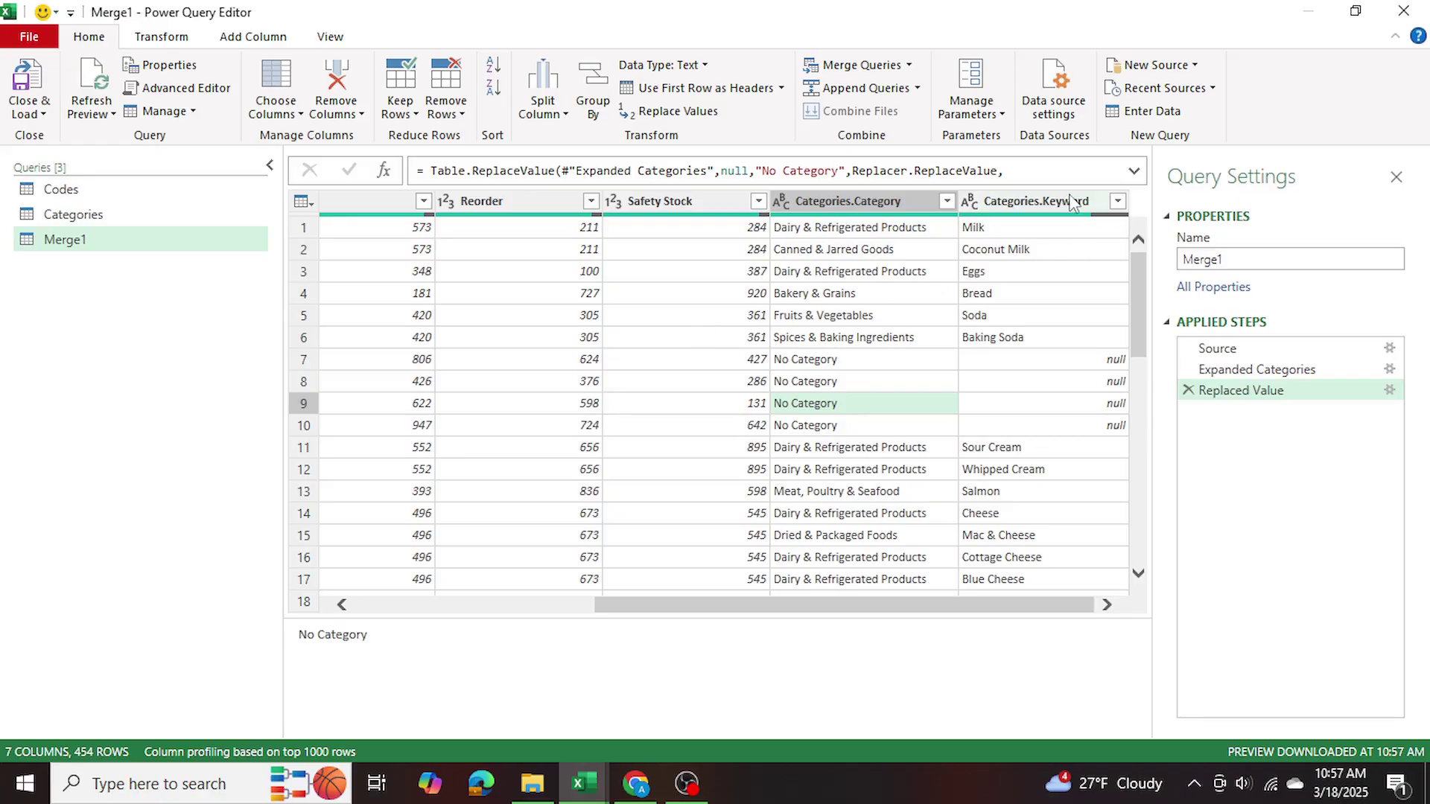
Step: Remove the Categories.Keyword column and move Categories.Category right after Item Code
click(1056, 200)
right_click(1056, 199)
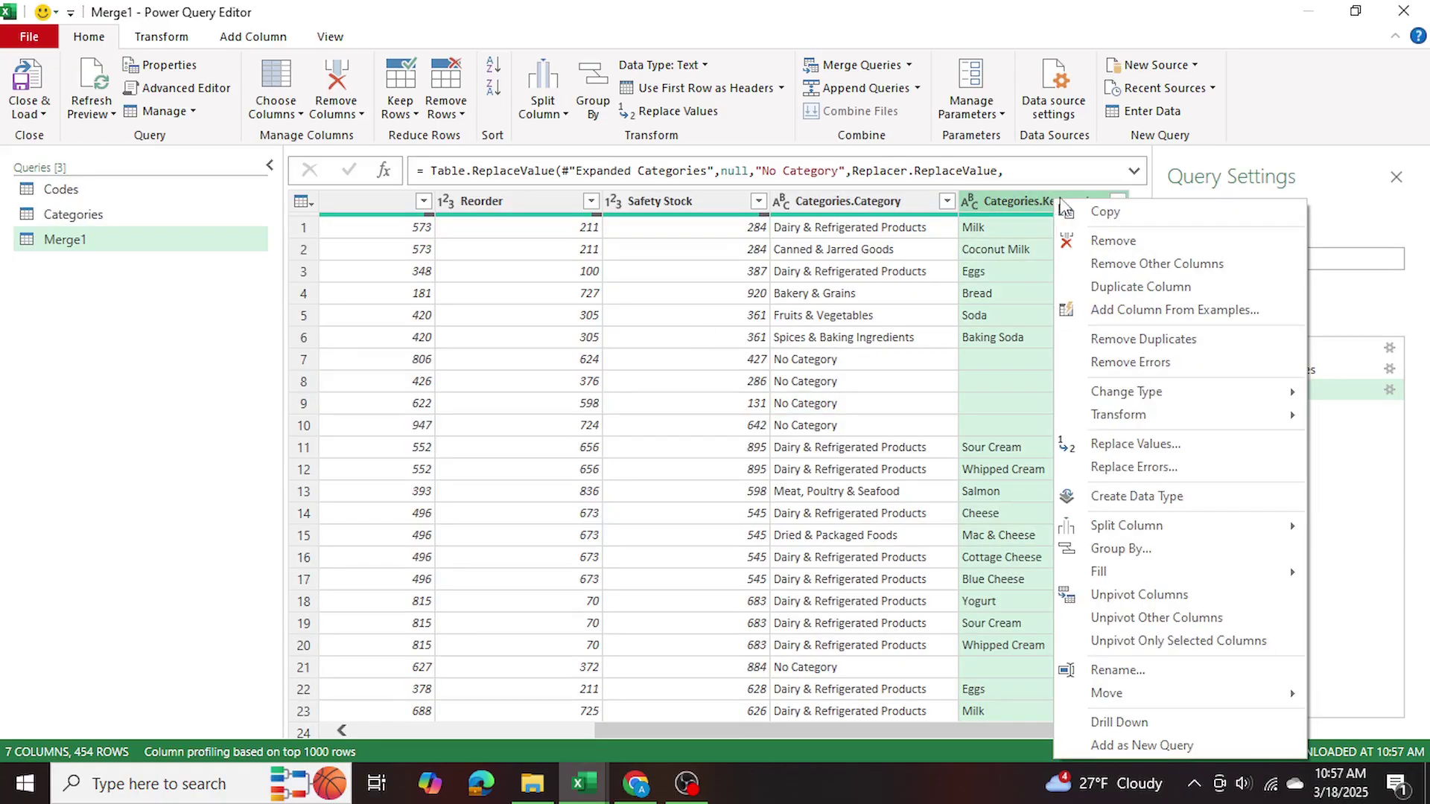
click(1115, 242)
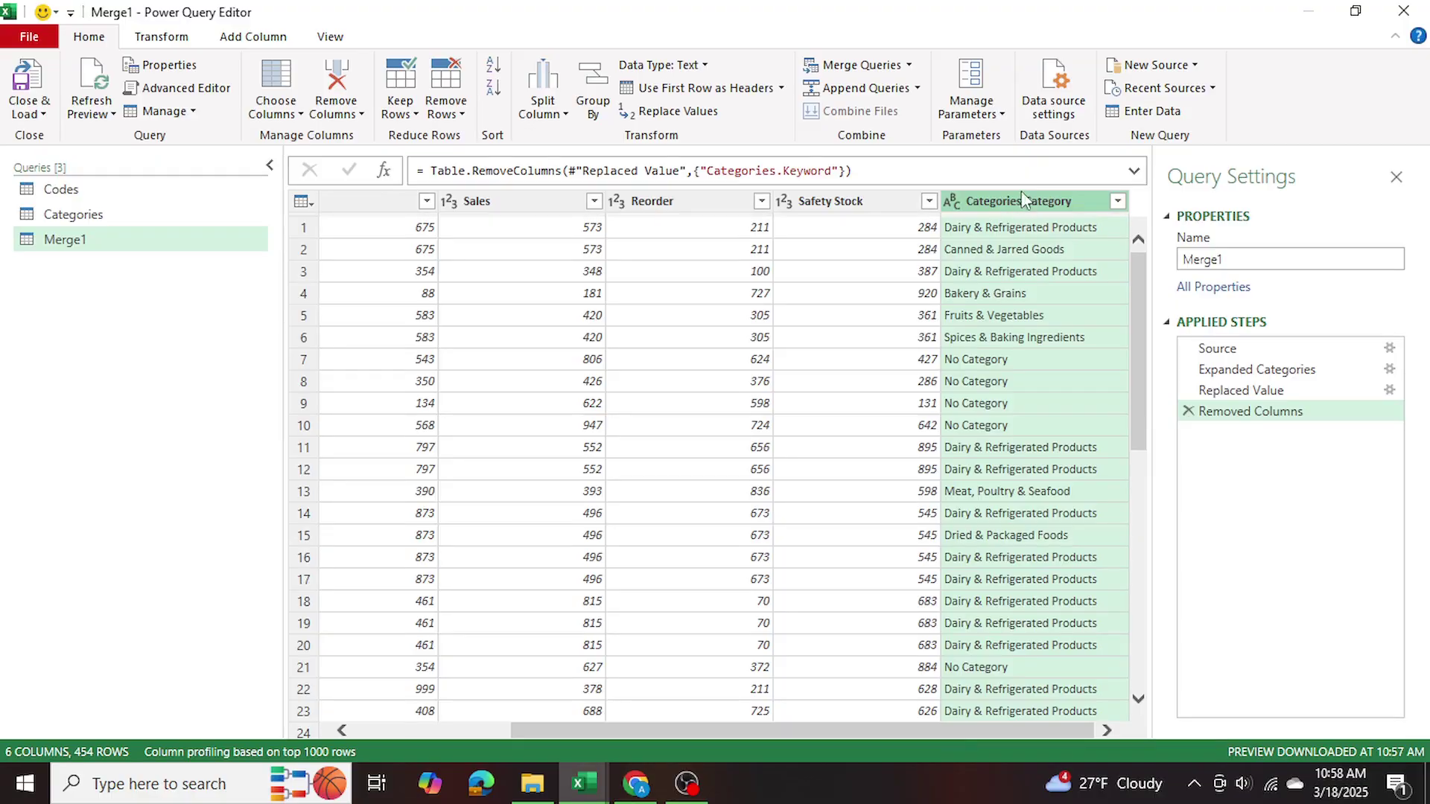
drag(1017, 194, 447, 200)
drag(727, 729, 514, 713)
drag(767, 203, 436, 203)
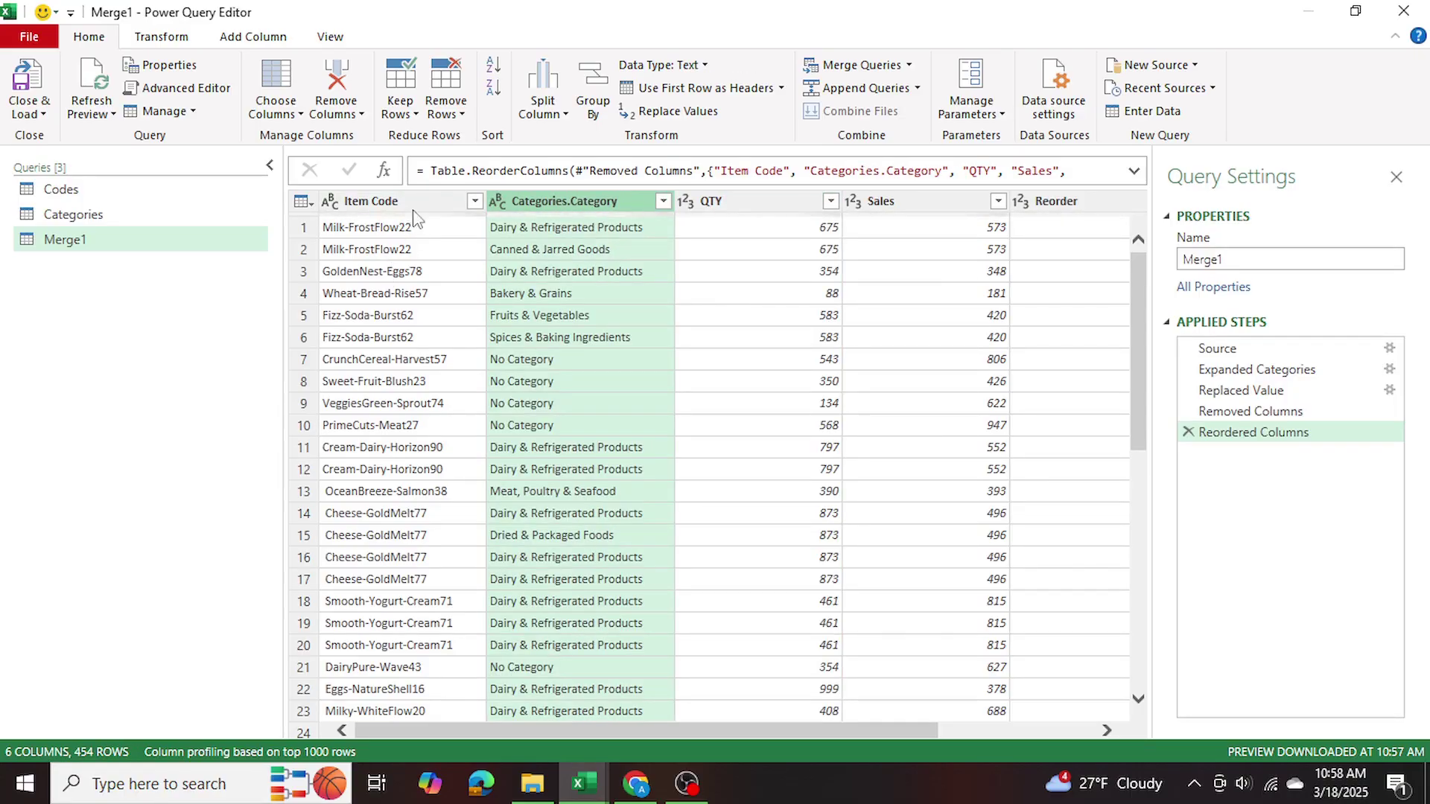
Step: Rename the Categories.Category column to 'Department'
right_click(572, 198)
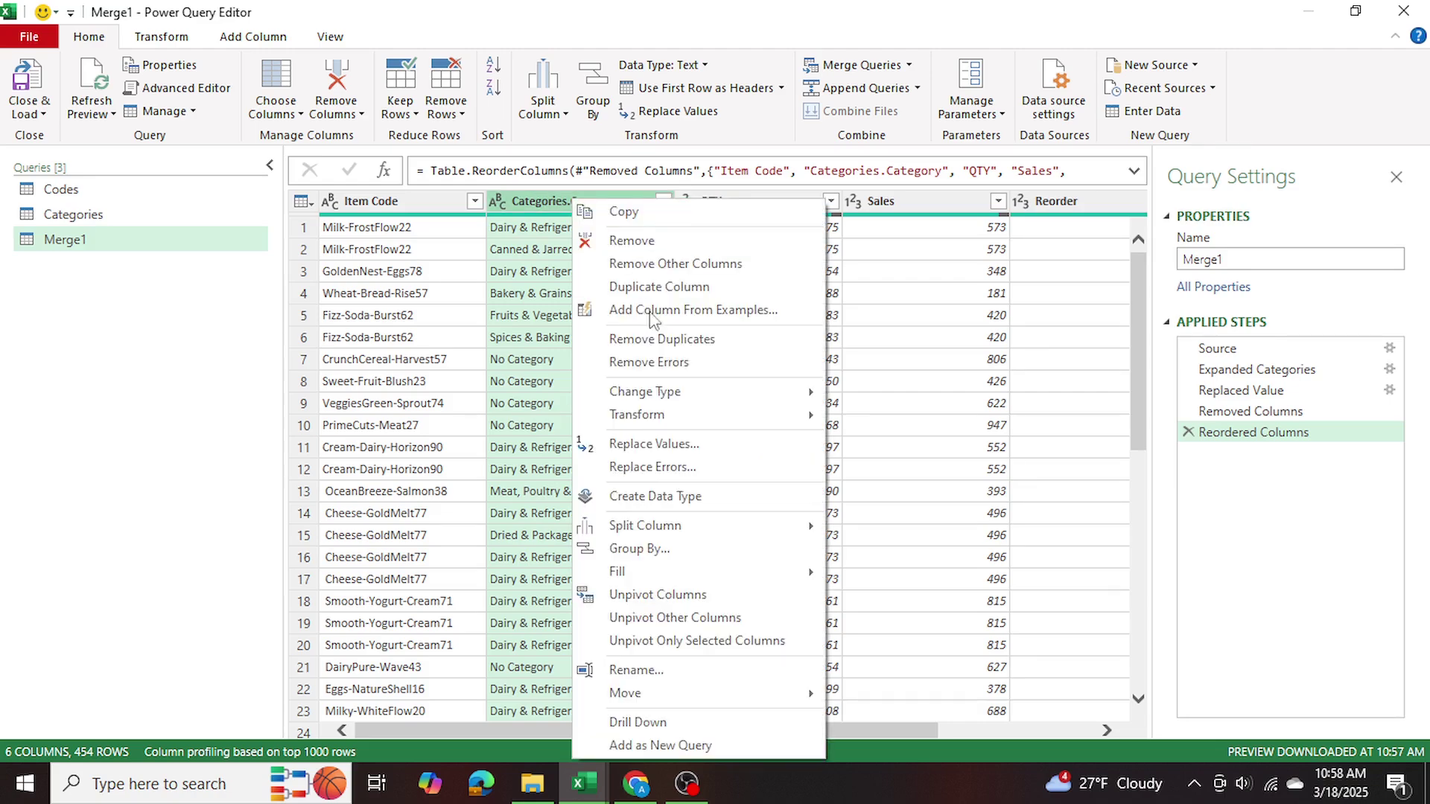
click(636, 669)
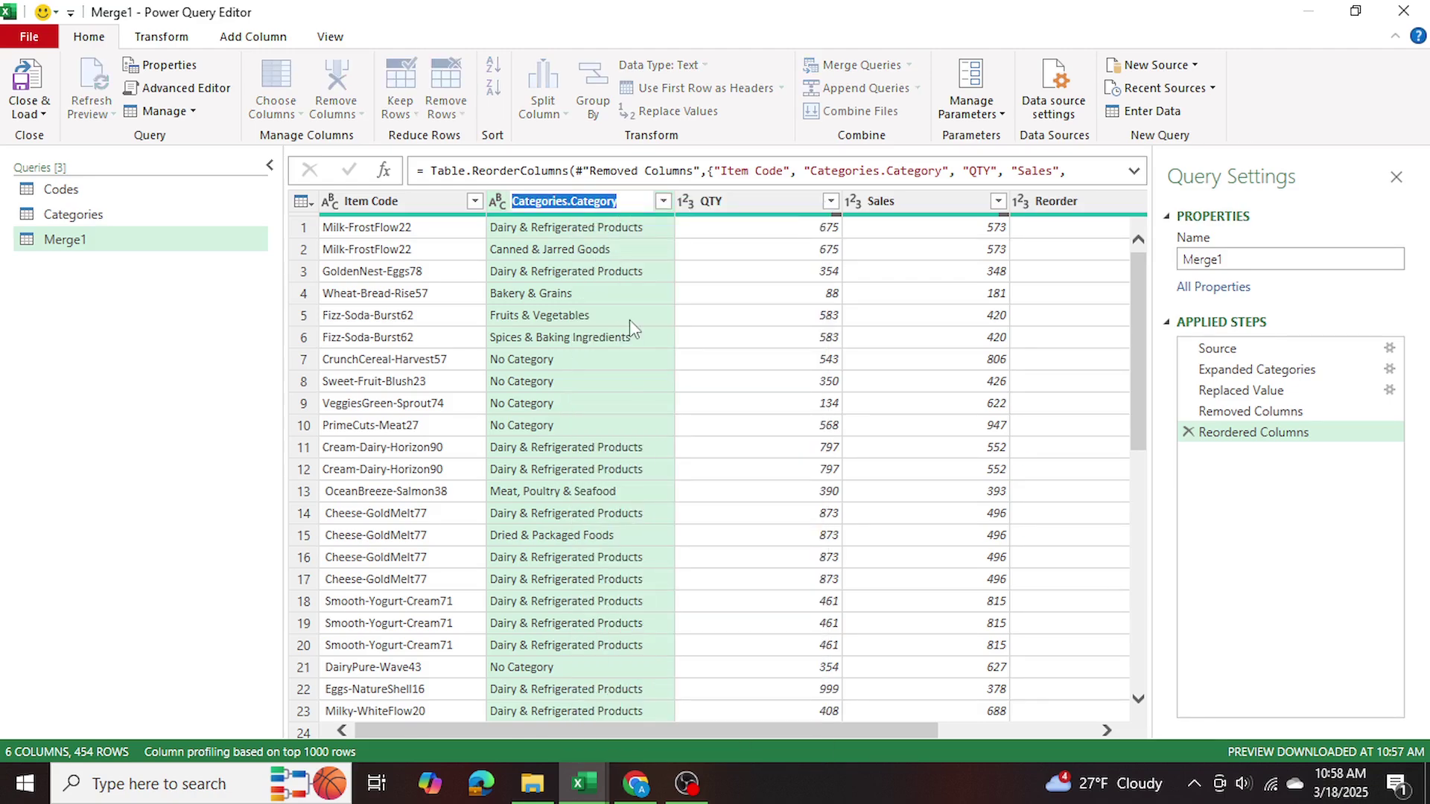
text(Depa)
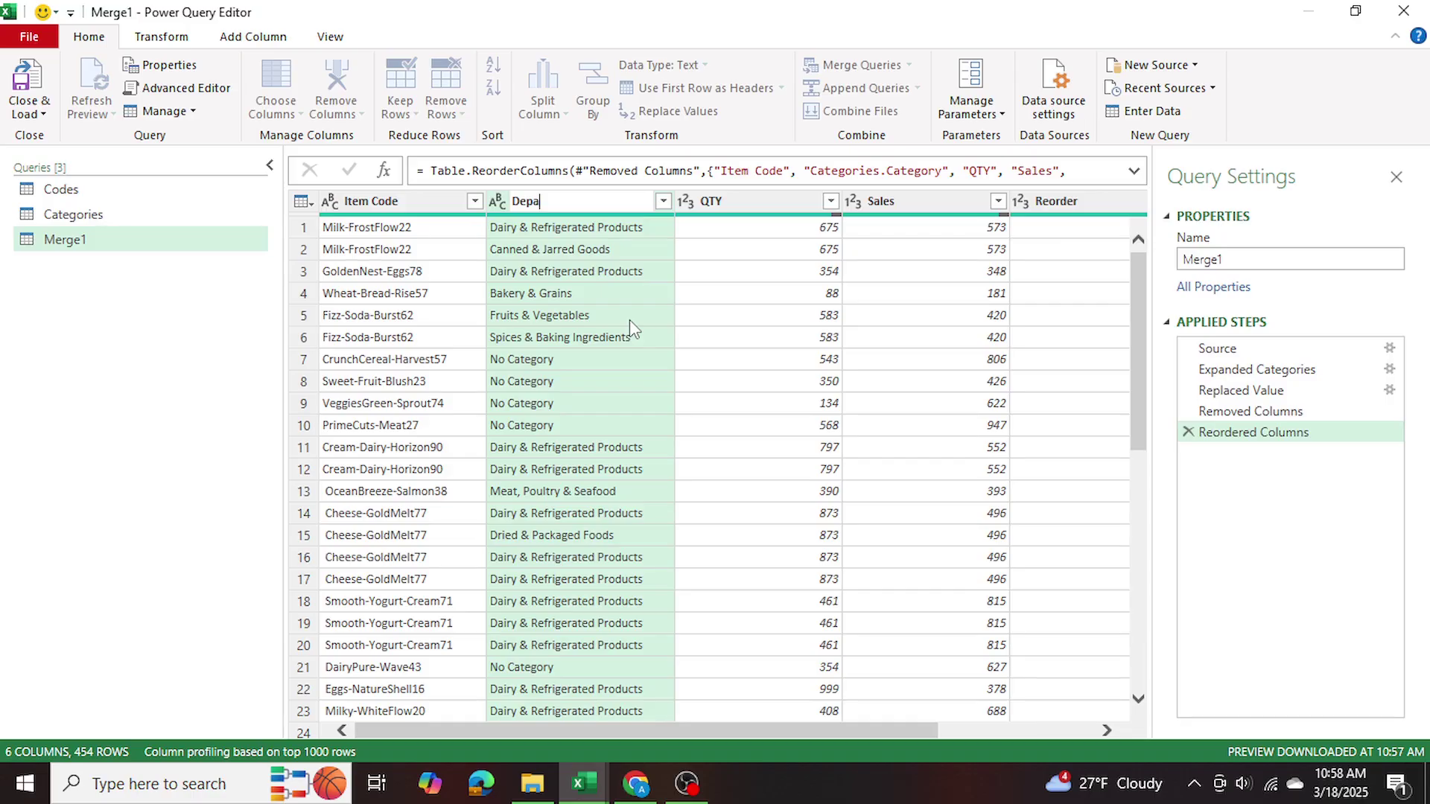
text(rtment)
key(Return)
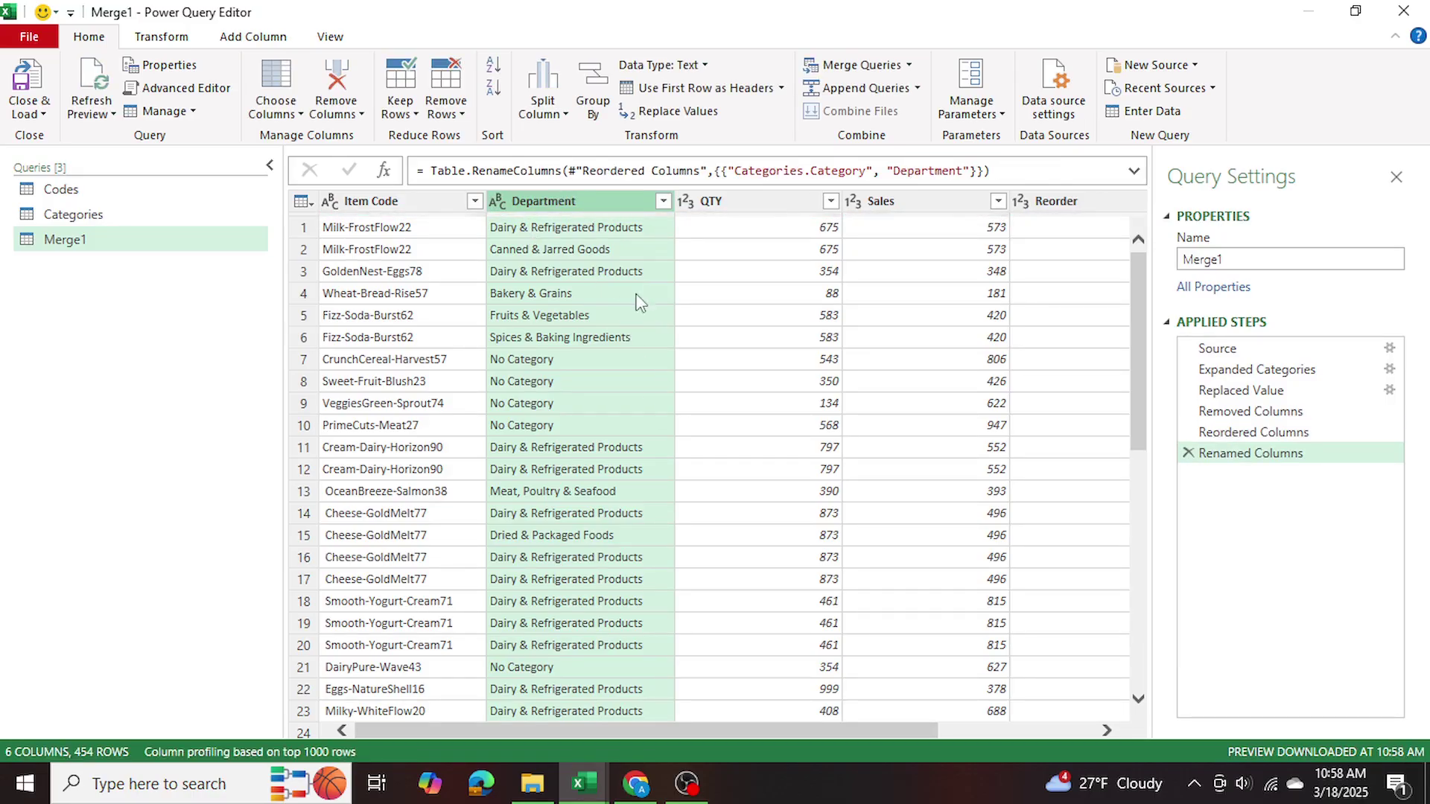
click(765, 337)
click(935, 337)
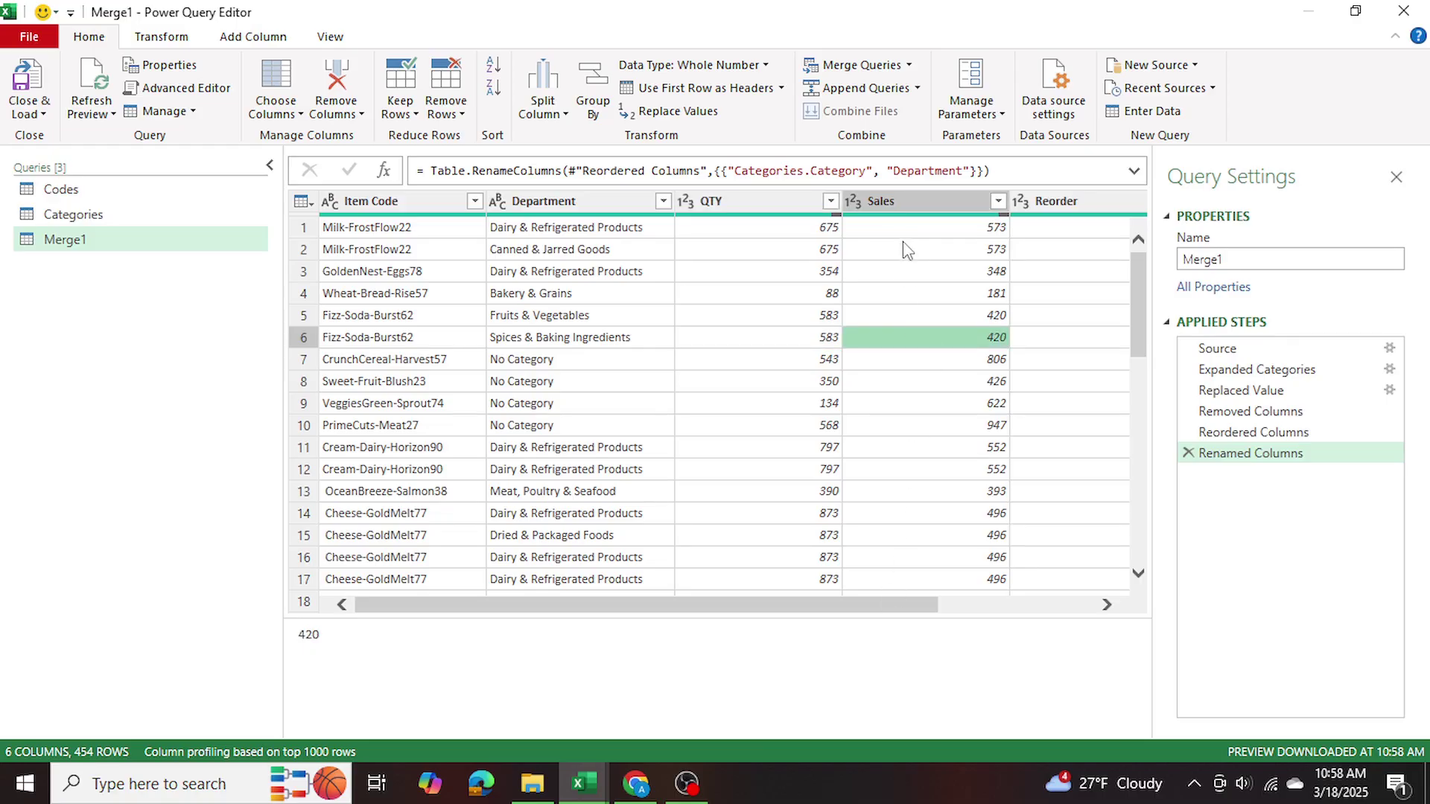
Step: Change the Sales column's data type to Currency
click(893, 201)
right_click(894, 199)
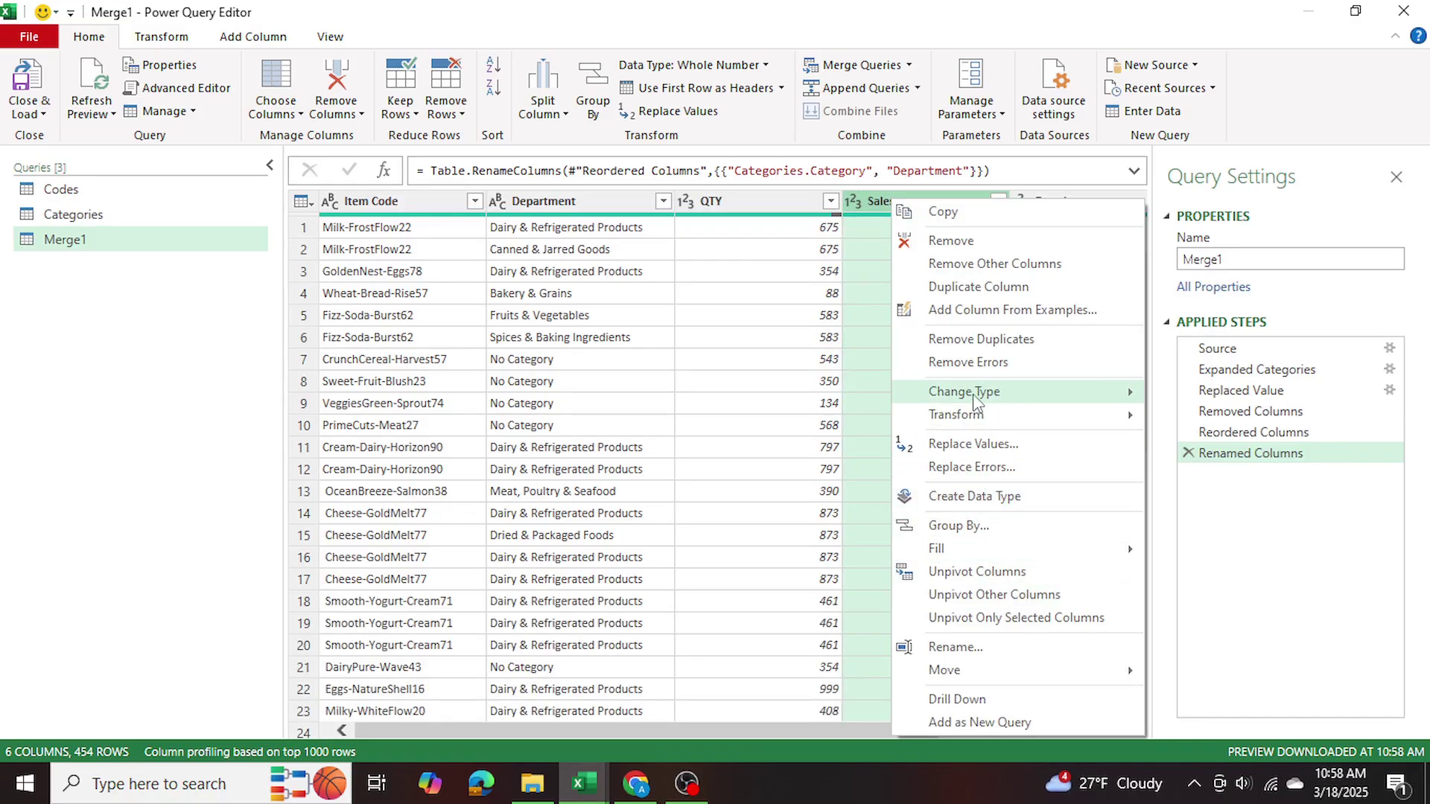
mouse_move(977, 399)
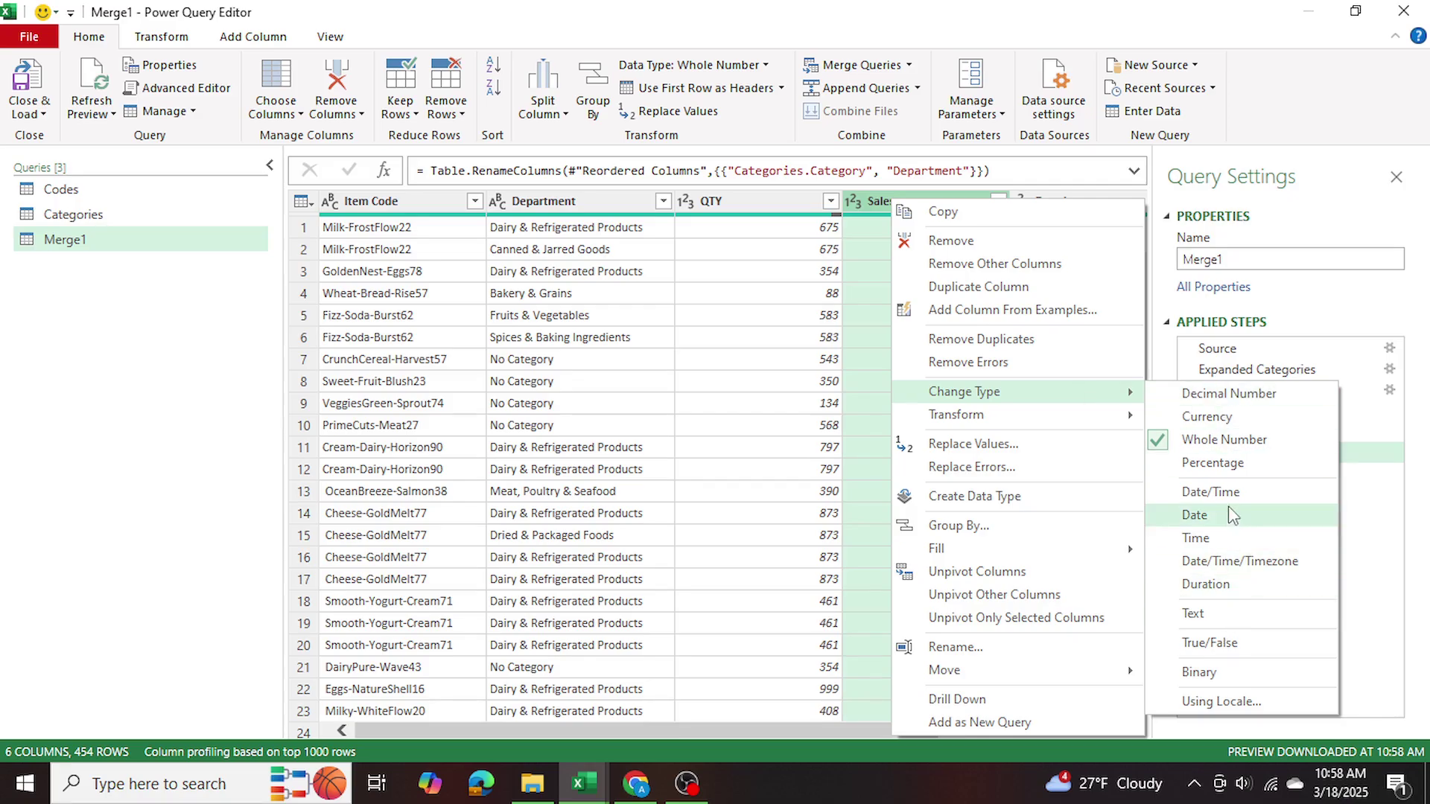
click(1207, 416)
click(1048, 317)
Step: Choose Close & Load To for the Merge1 query
drag(835, 604, 521, 522)
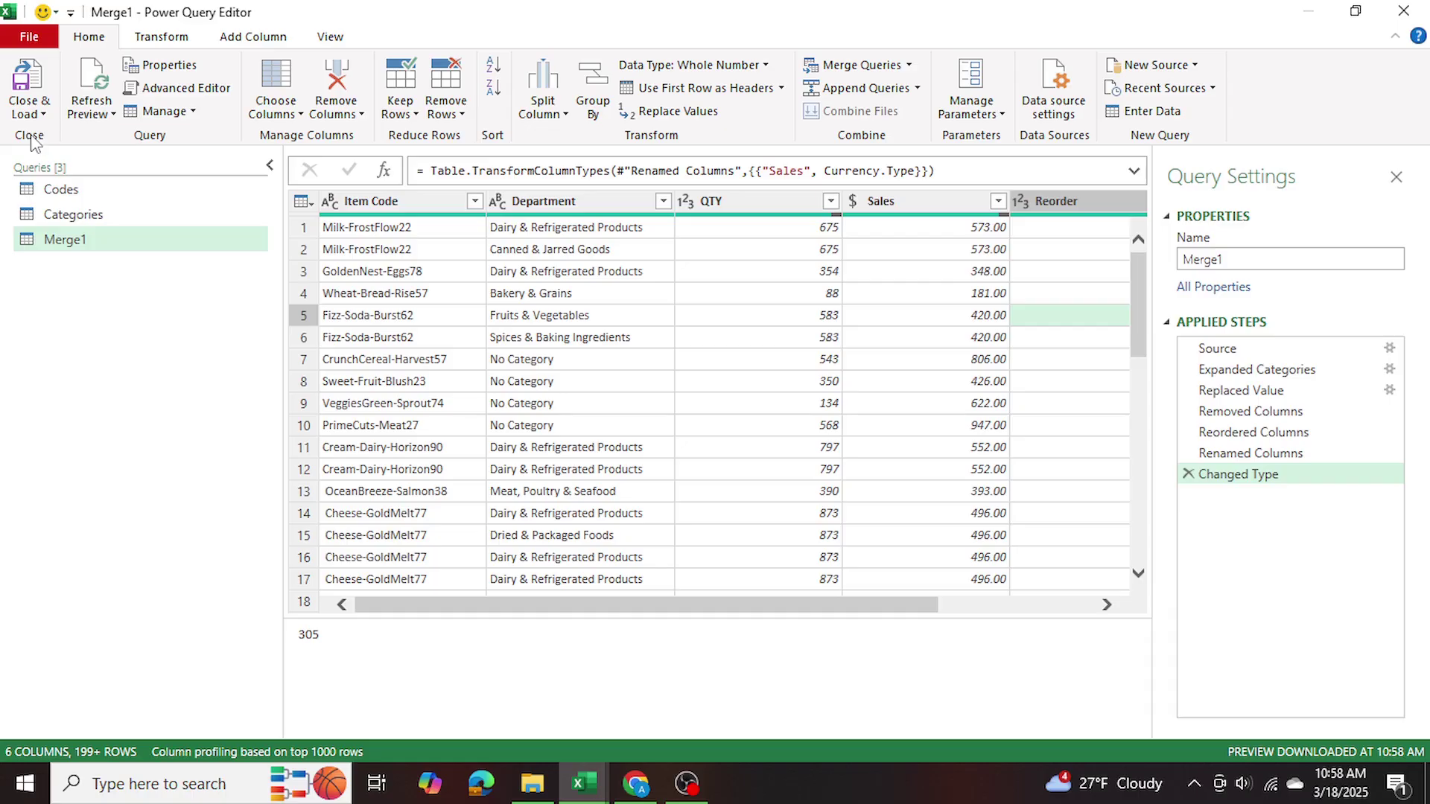
click(30, 111)
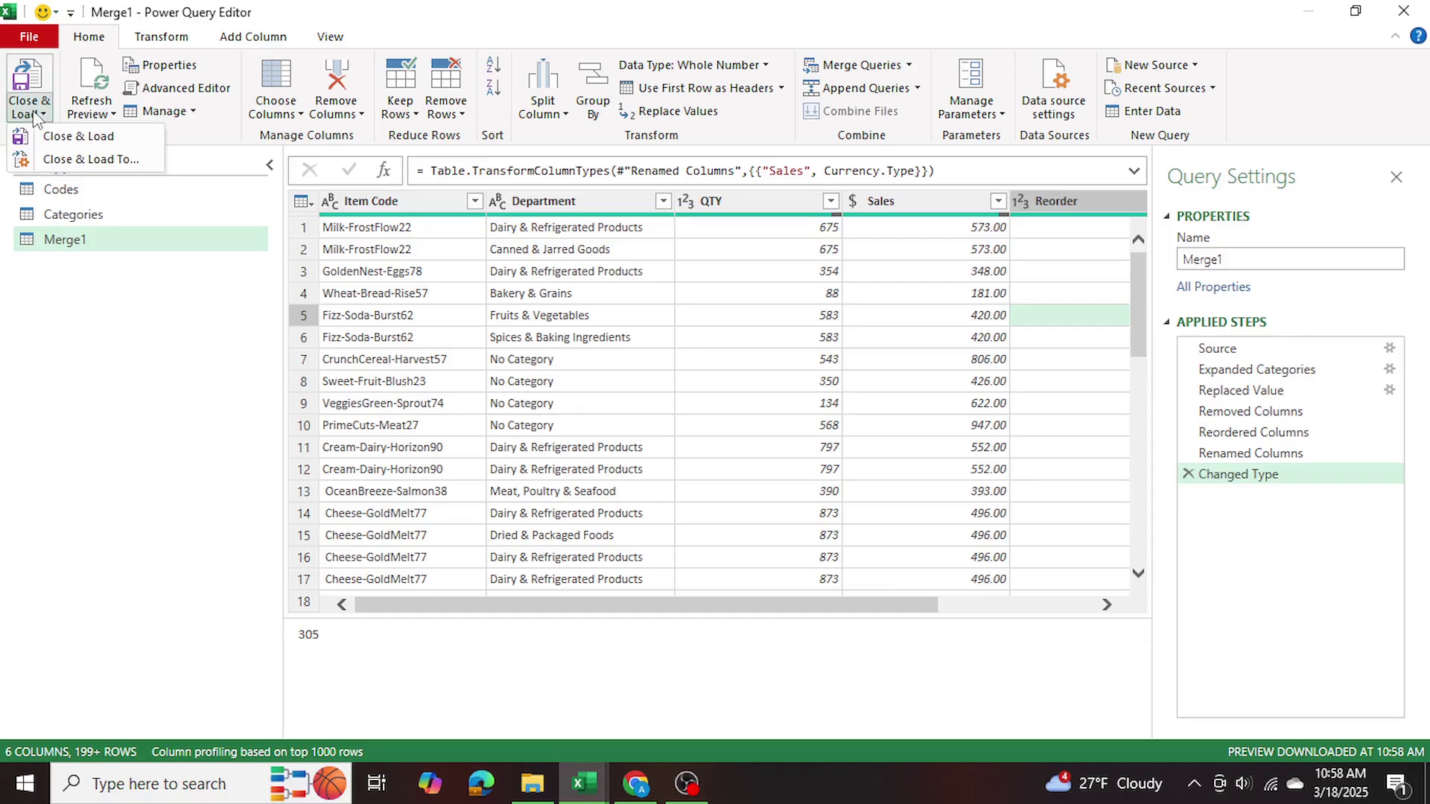
click(85, 161)
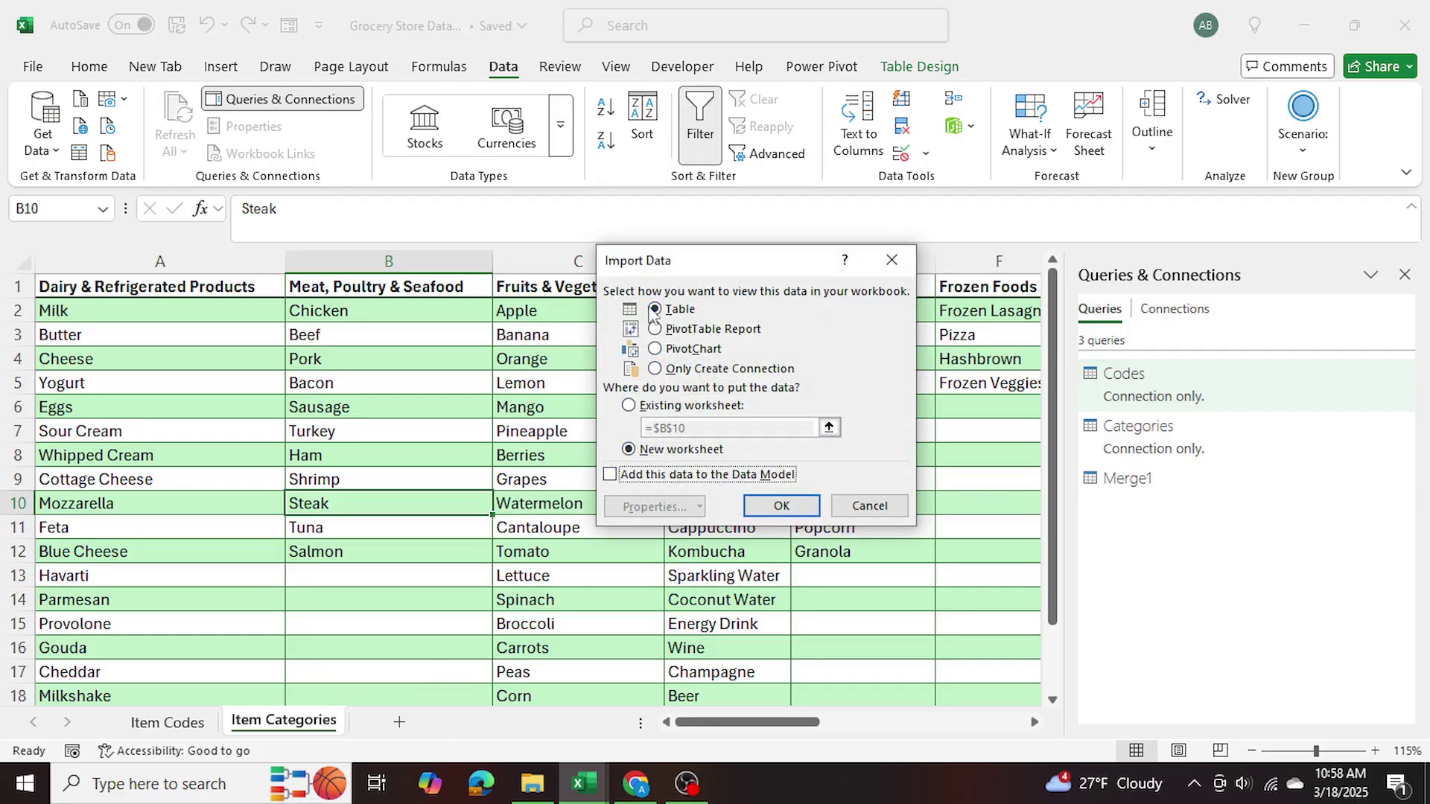
Step: Load Merge1 as a table on a new worksheet and widen columns C through F
click(782, 508)
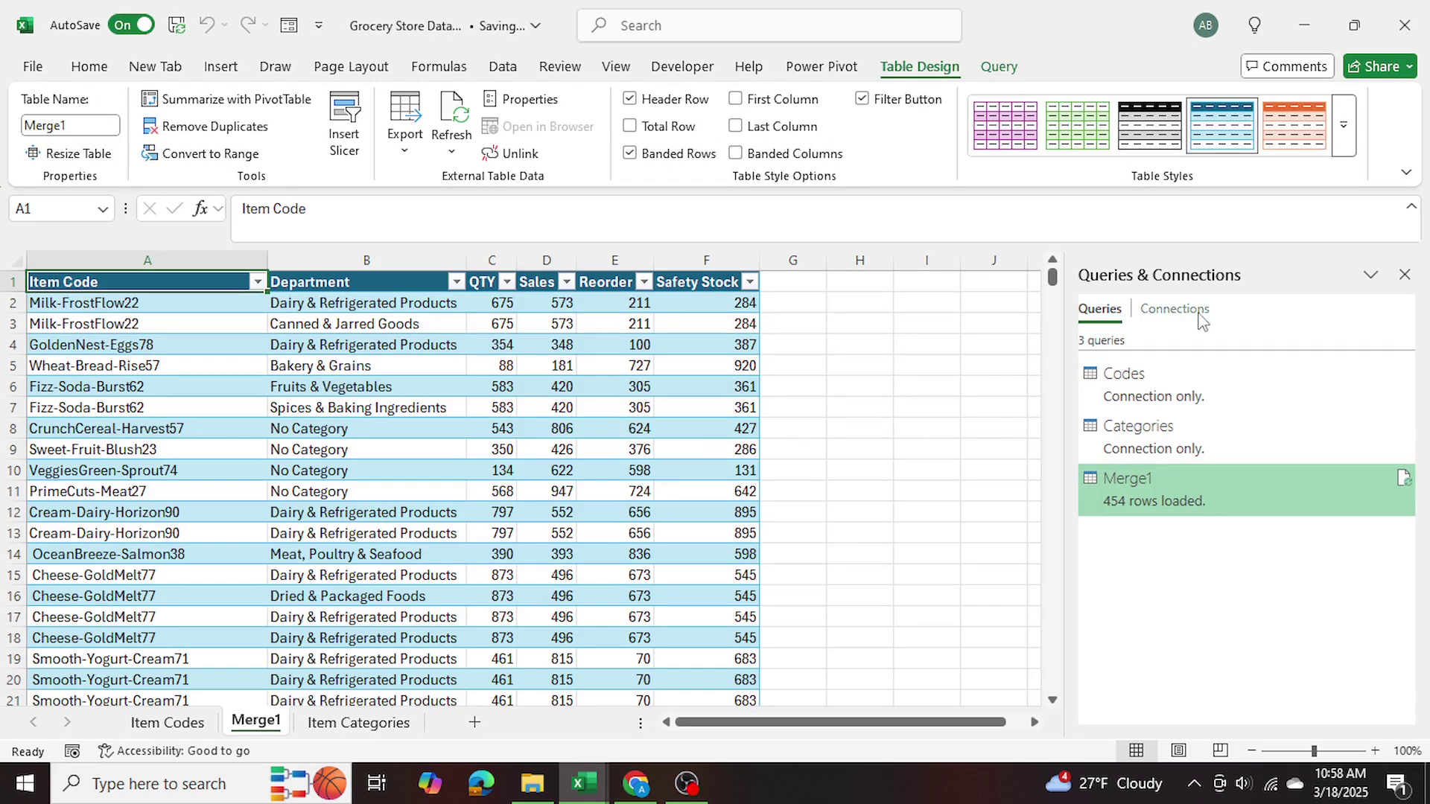
click(1405, 275)
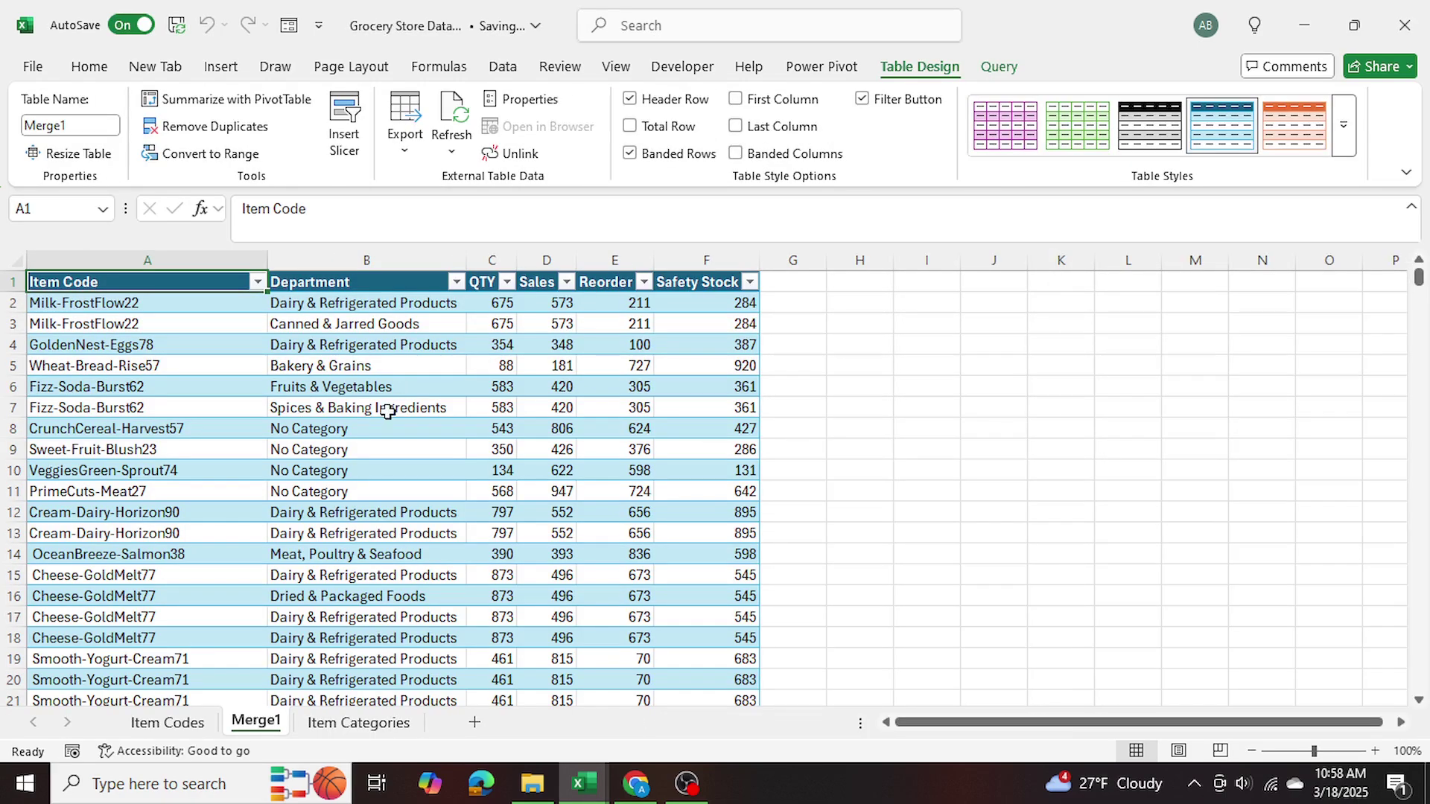
drag(260, 260, 696, 257)
click(918, 318)
drag(491, 260, 670, 260)
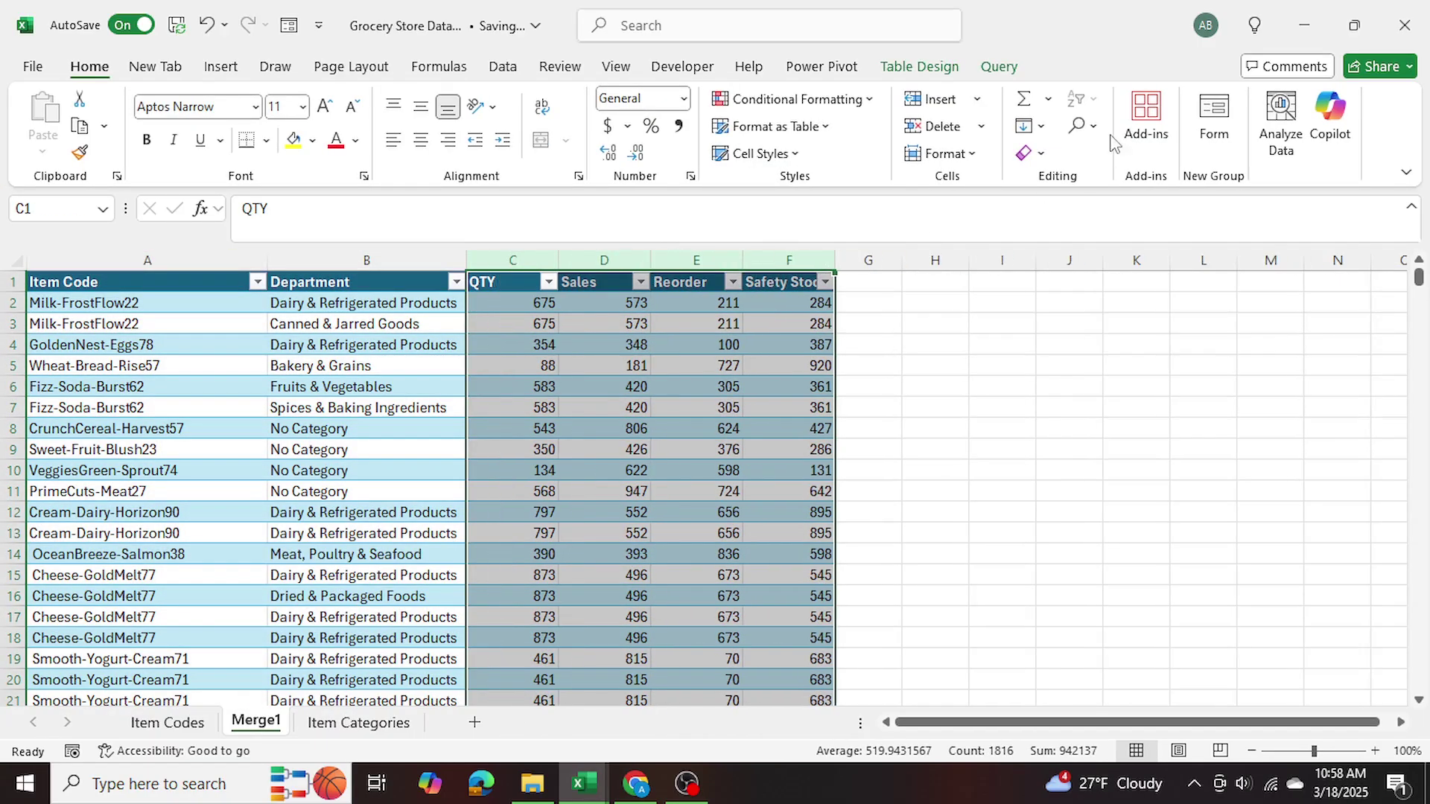
click(622, 427)
Step: Apply a green banded table style and turn off the header filter buttons
click(919, 66)
click(1078, 125)
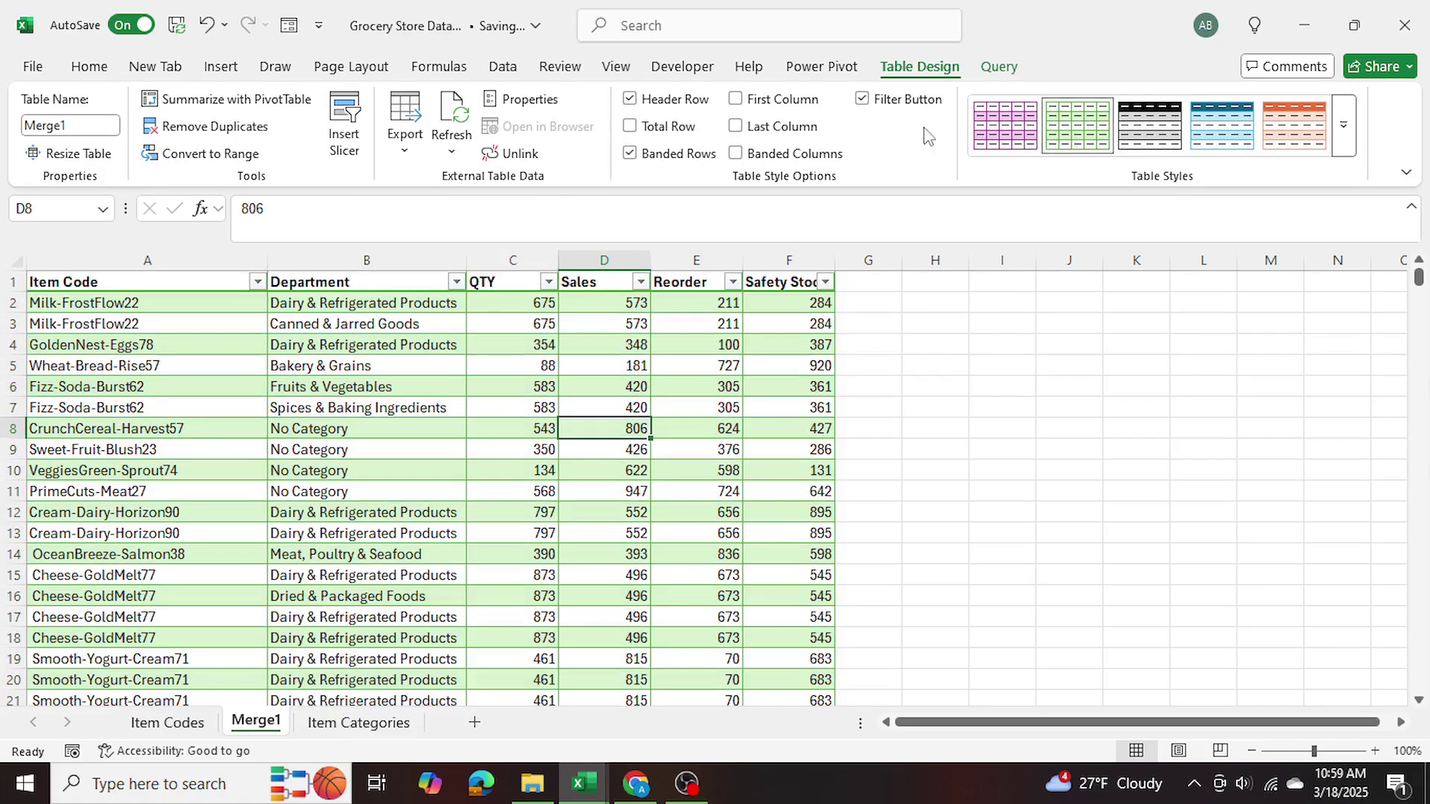
click(862, 99)
click(596, 449)
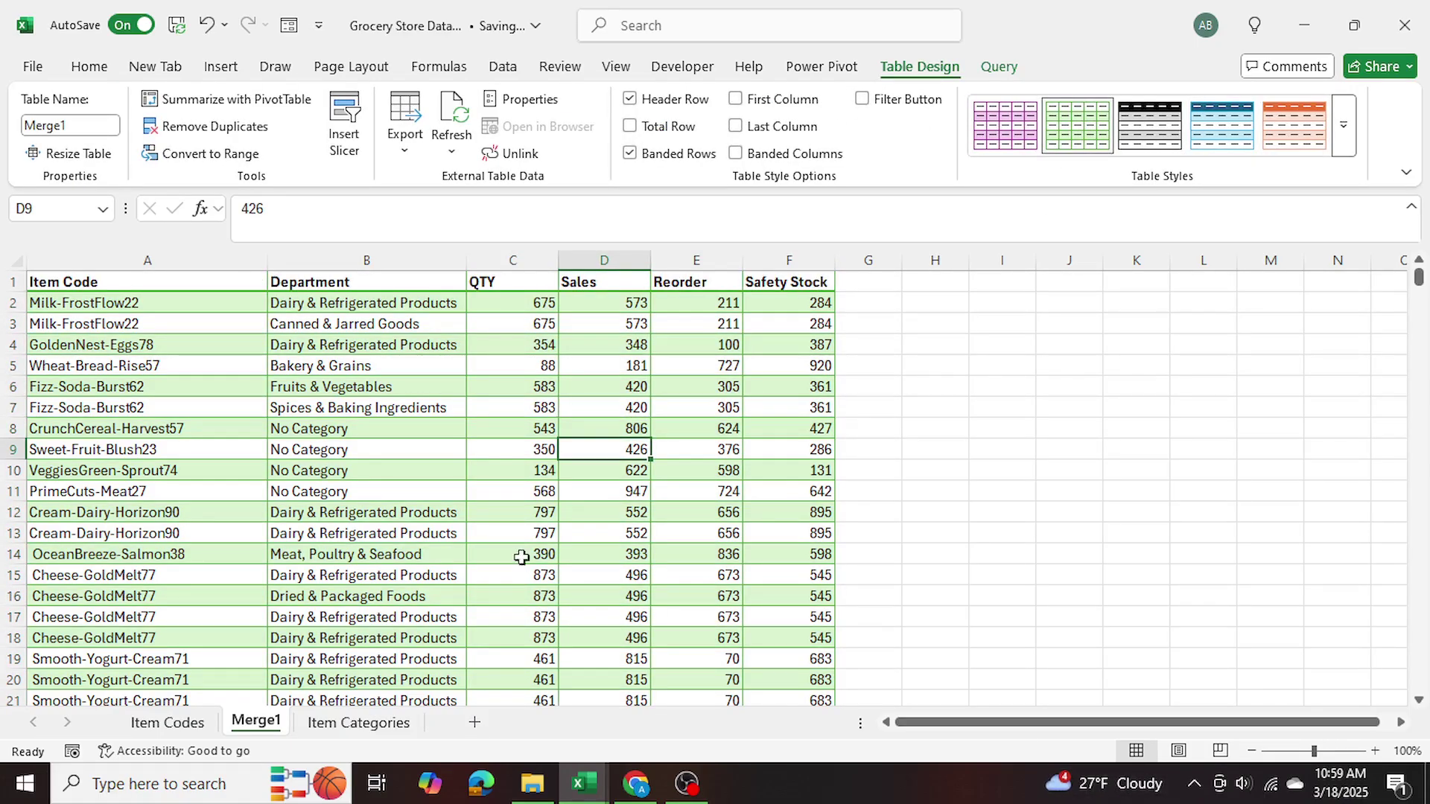
Step: Review the table, highlighting duplicated rows like Milk-FrostFlow22 and Cream-Dairy-Horizon90
scroll(500, 549, up, 4)
scroll(556, 520, up, 2)
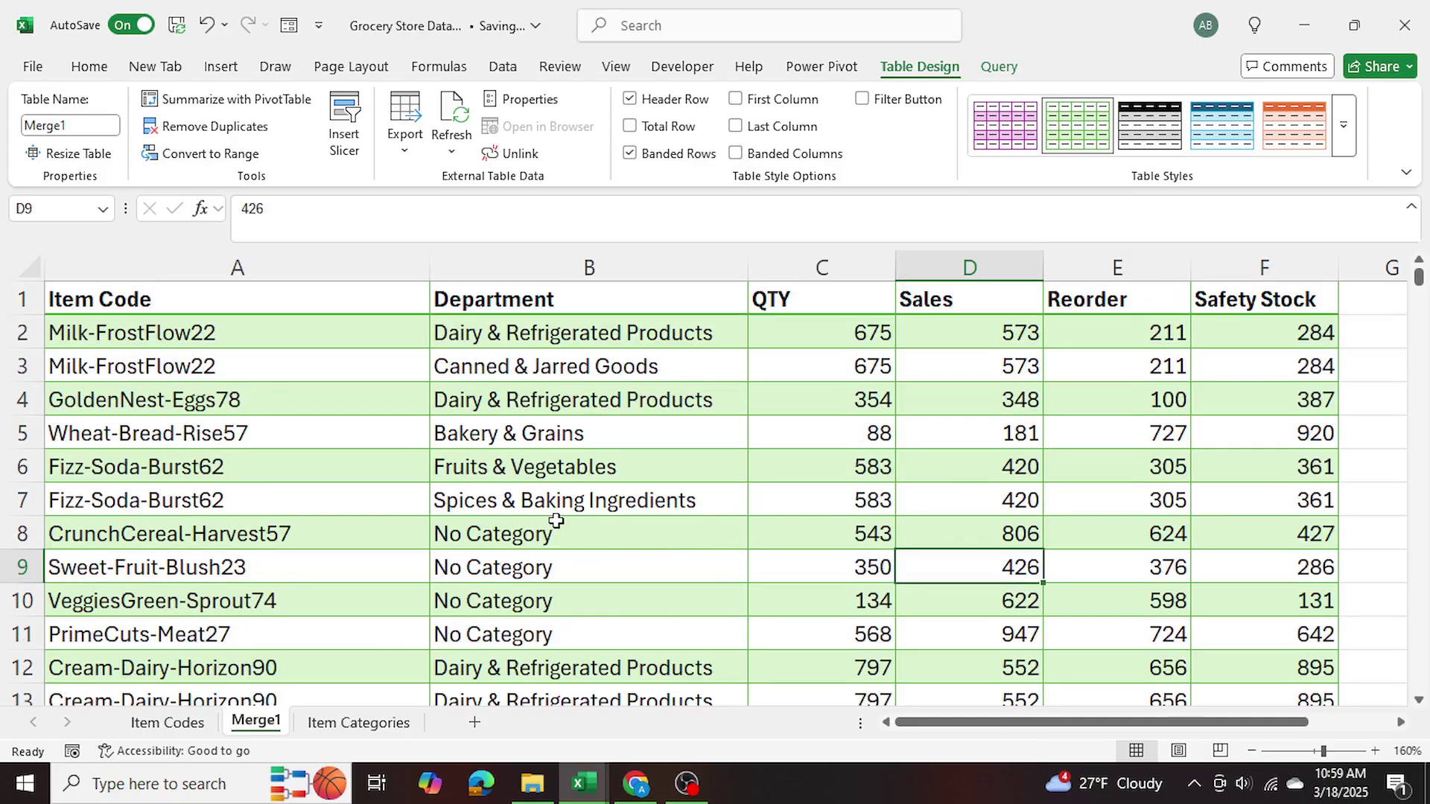
drag(188, 337, 591, 428)
drag(896, 340, 1221, 605)
drag(505, 331, 551, 670)
click(596, 400)
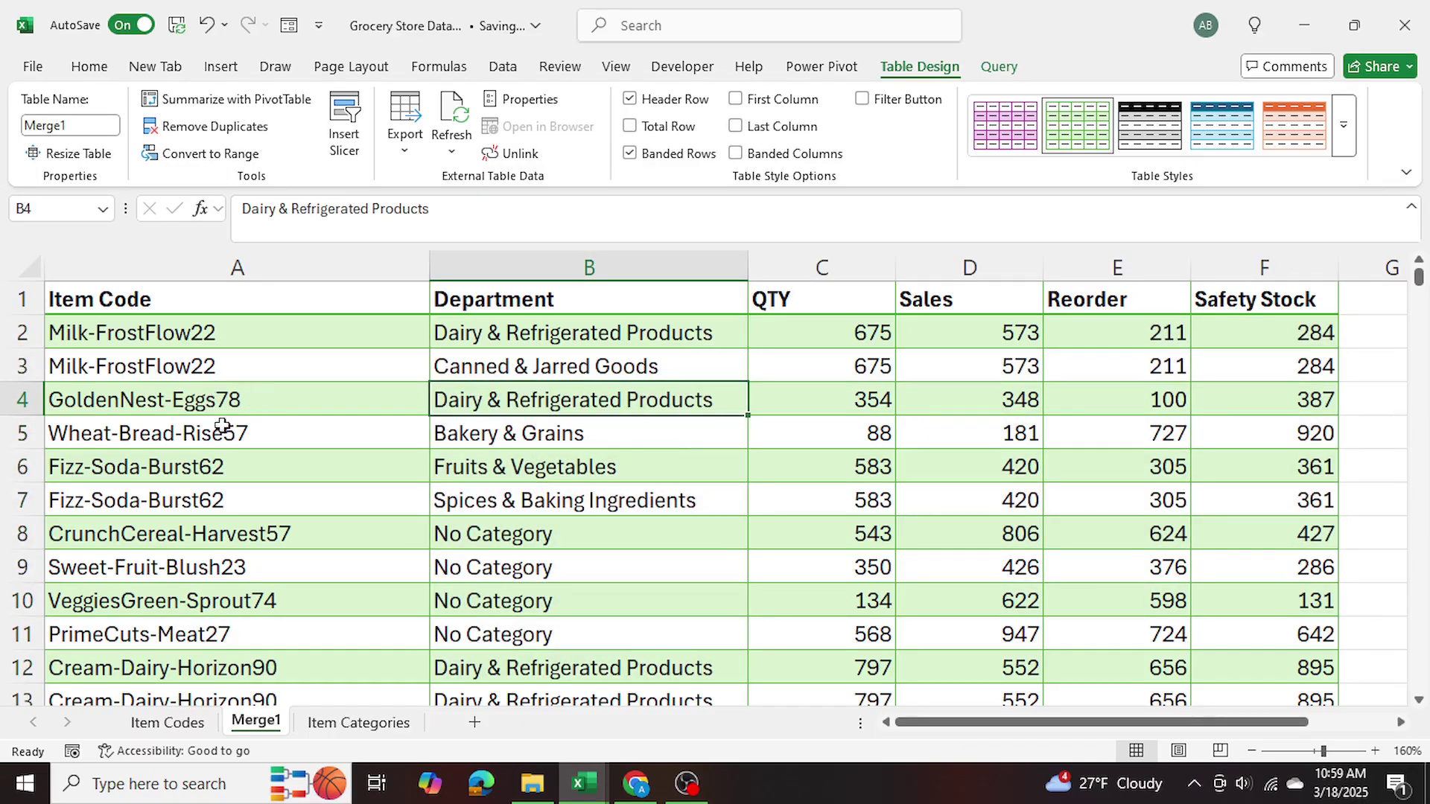
drag(260, 332, 486, 368)
click(365, 438)
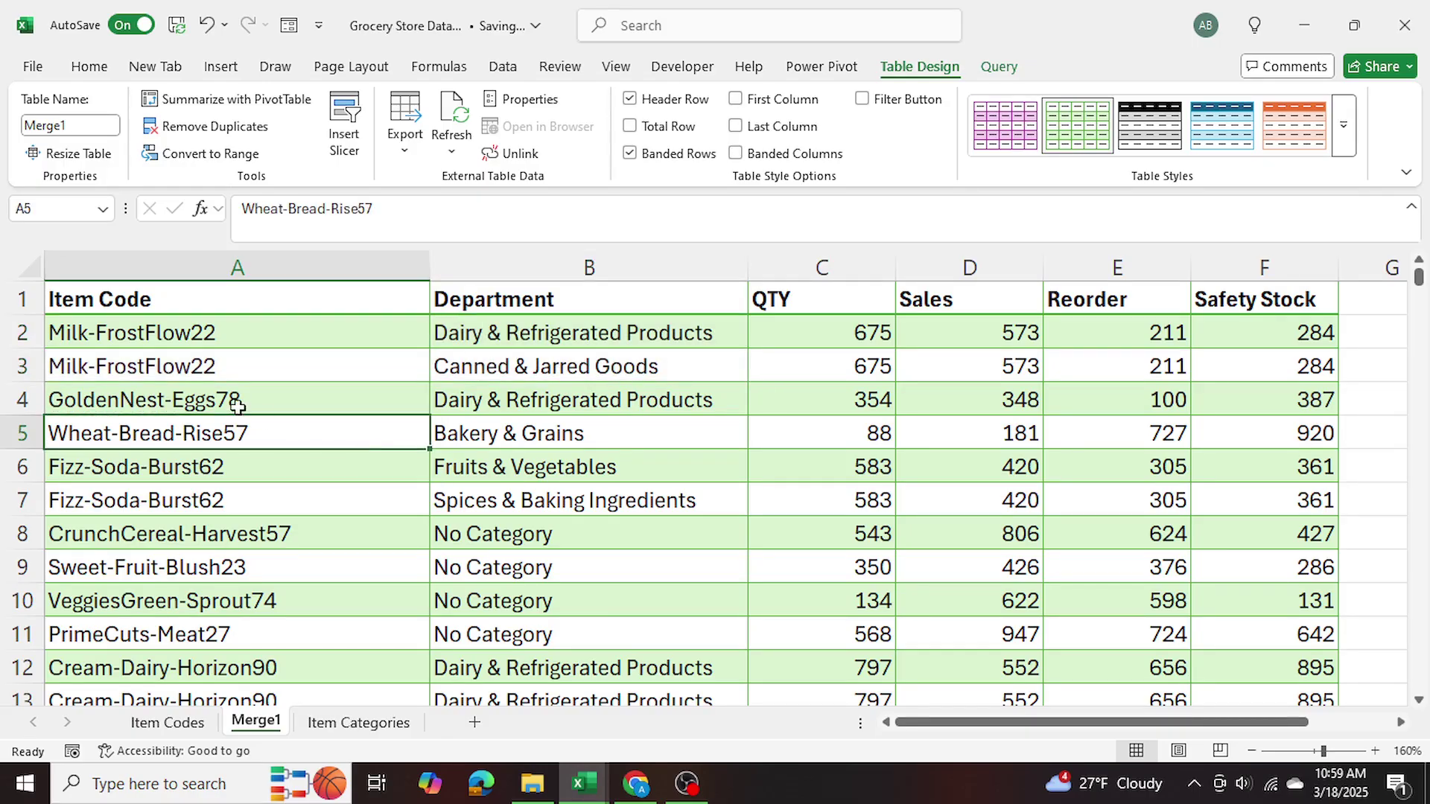
scroll(238, 407, down, 2)
drag(186, 467, 1281, 513)
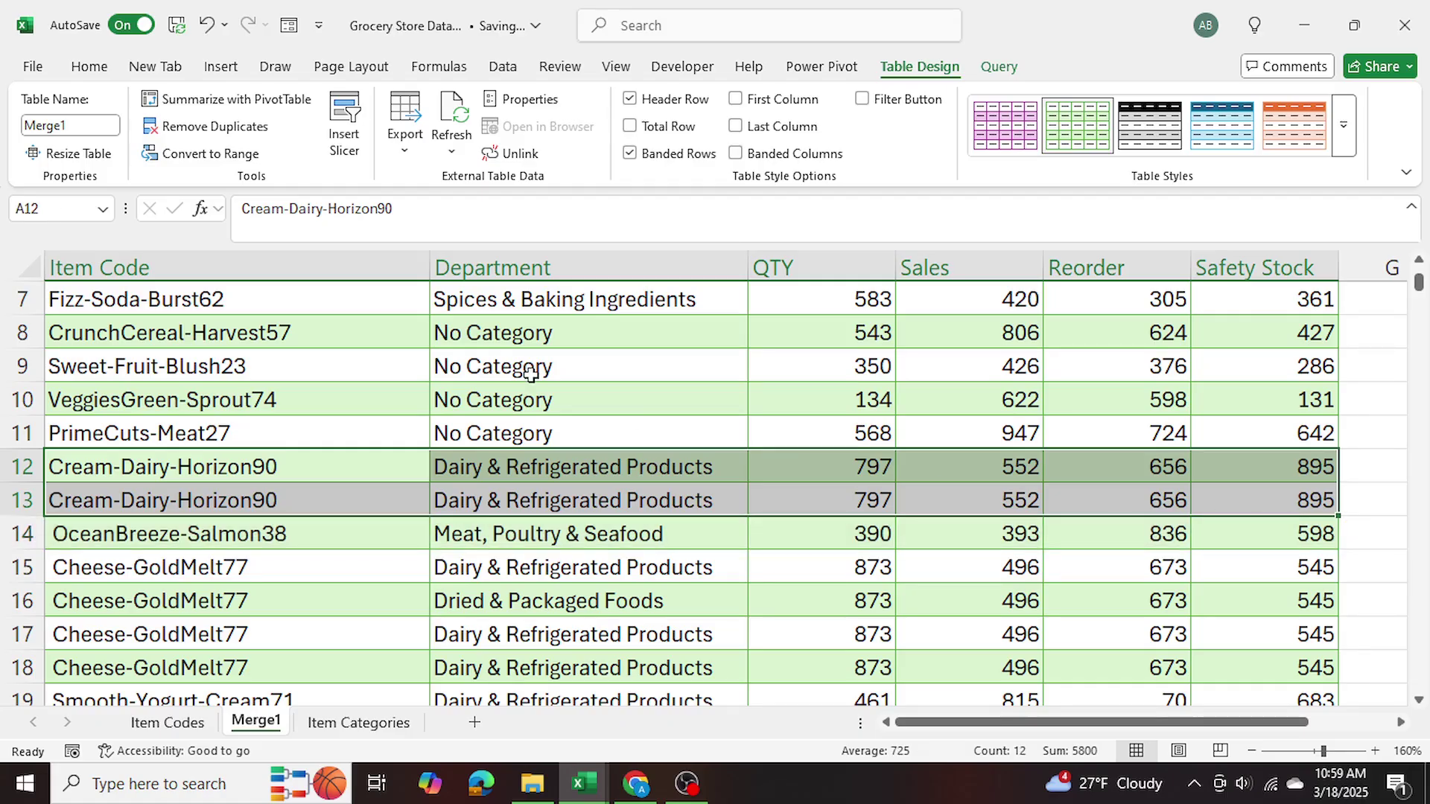
Step: Reopen the Merge1 query in the Power Query Editor via Data > Get Data
click(530, 374)
click(188, 367)
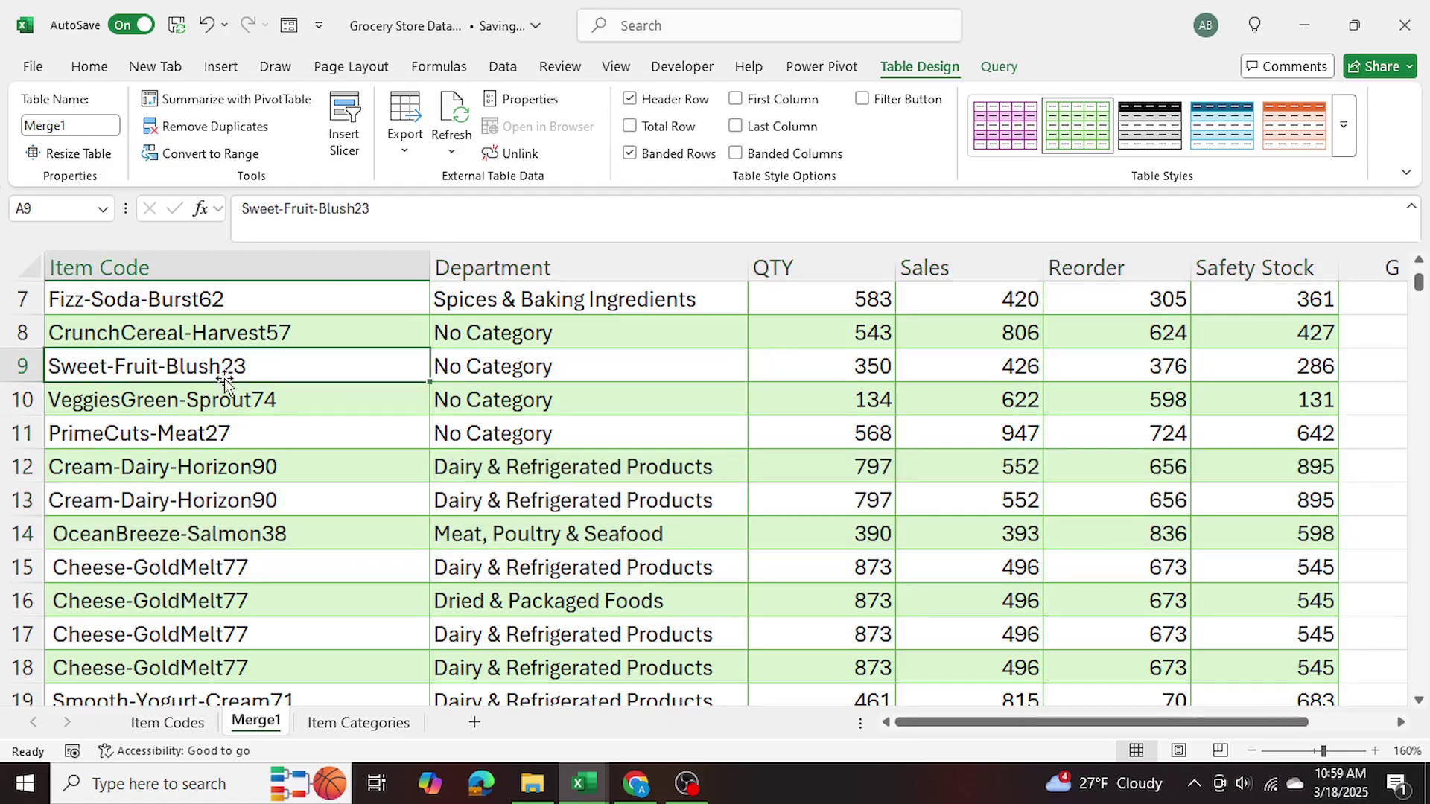
click(501, 67)
click(43, 127)
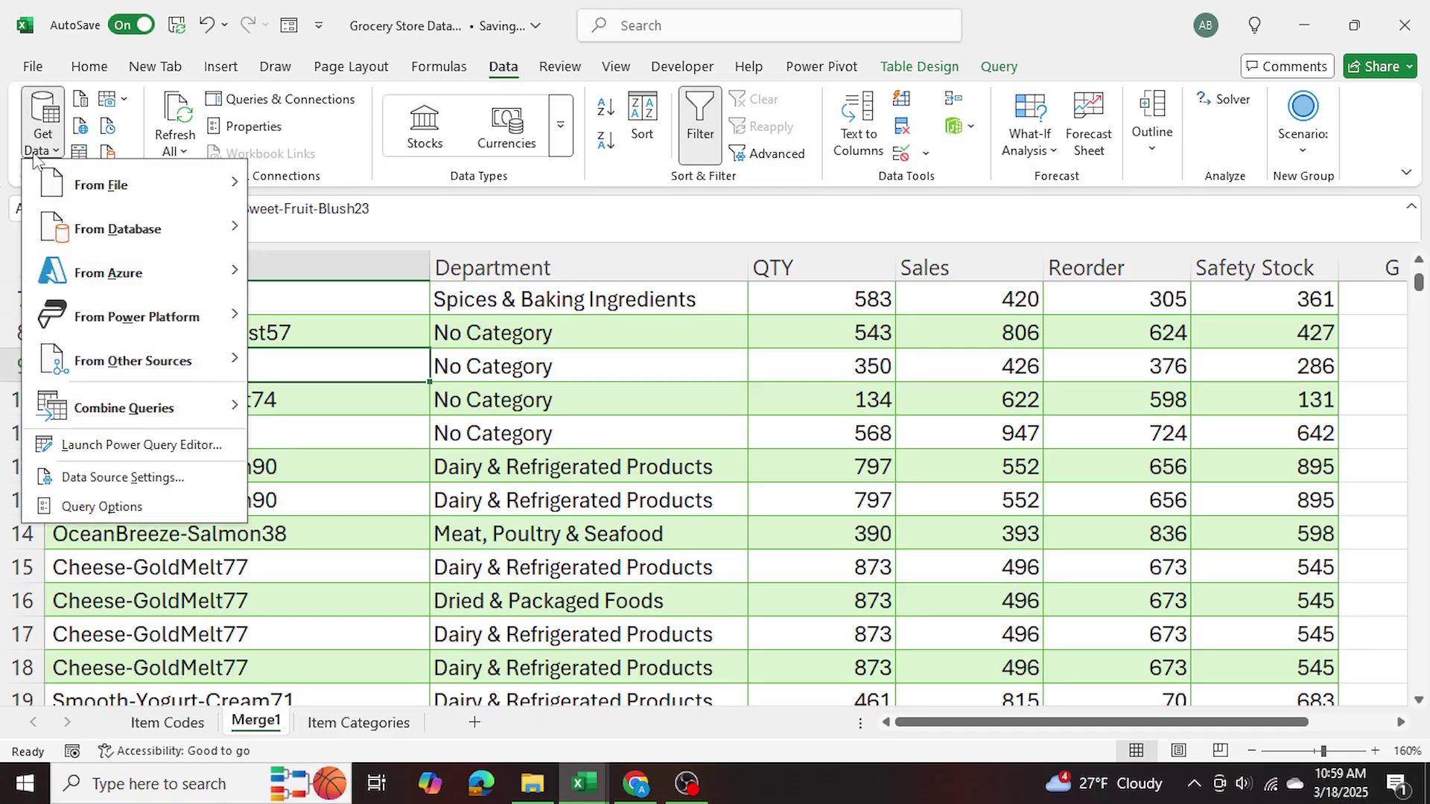
click(111, 446)
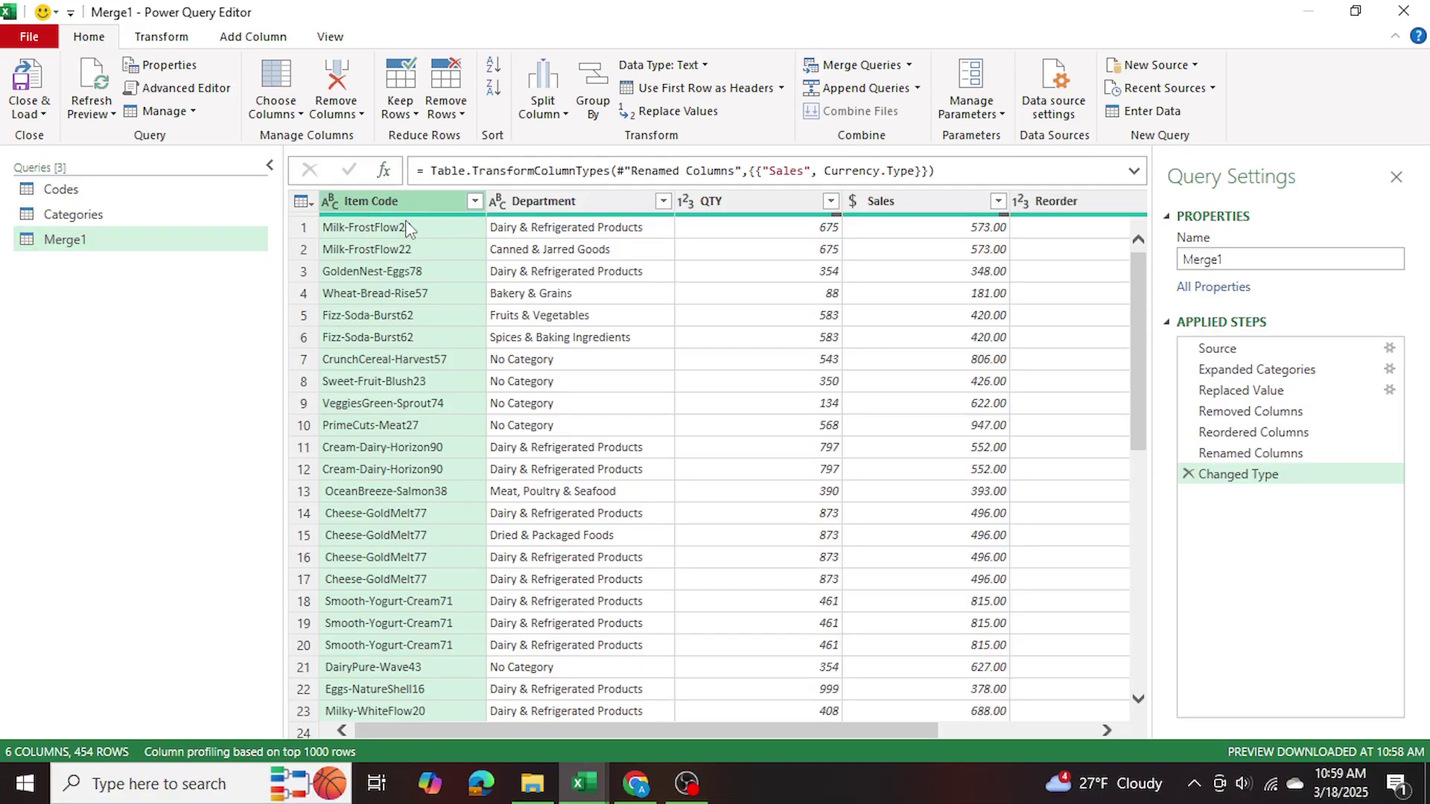
Step: Remove duplicate Item Code rows, leaving 301 rows, then close the editor
click(449, 119)
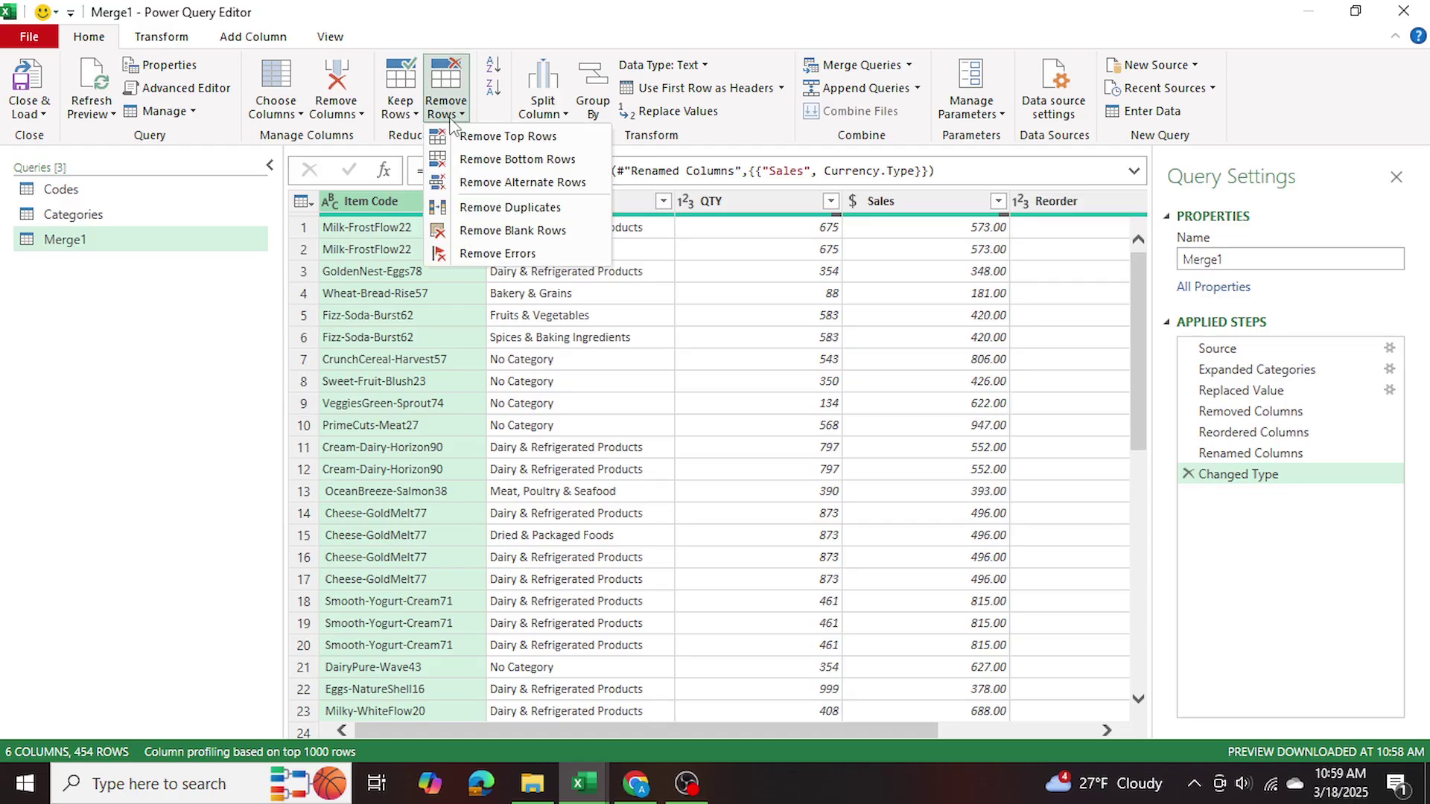
click(460, 208)
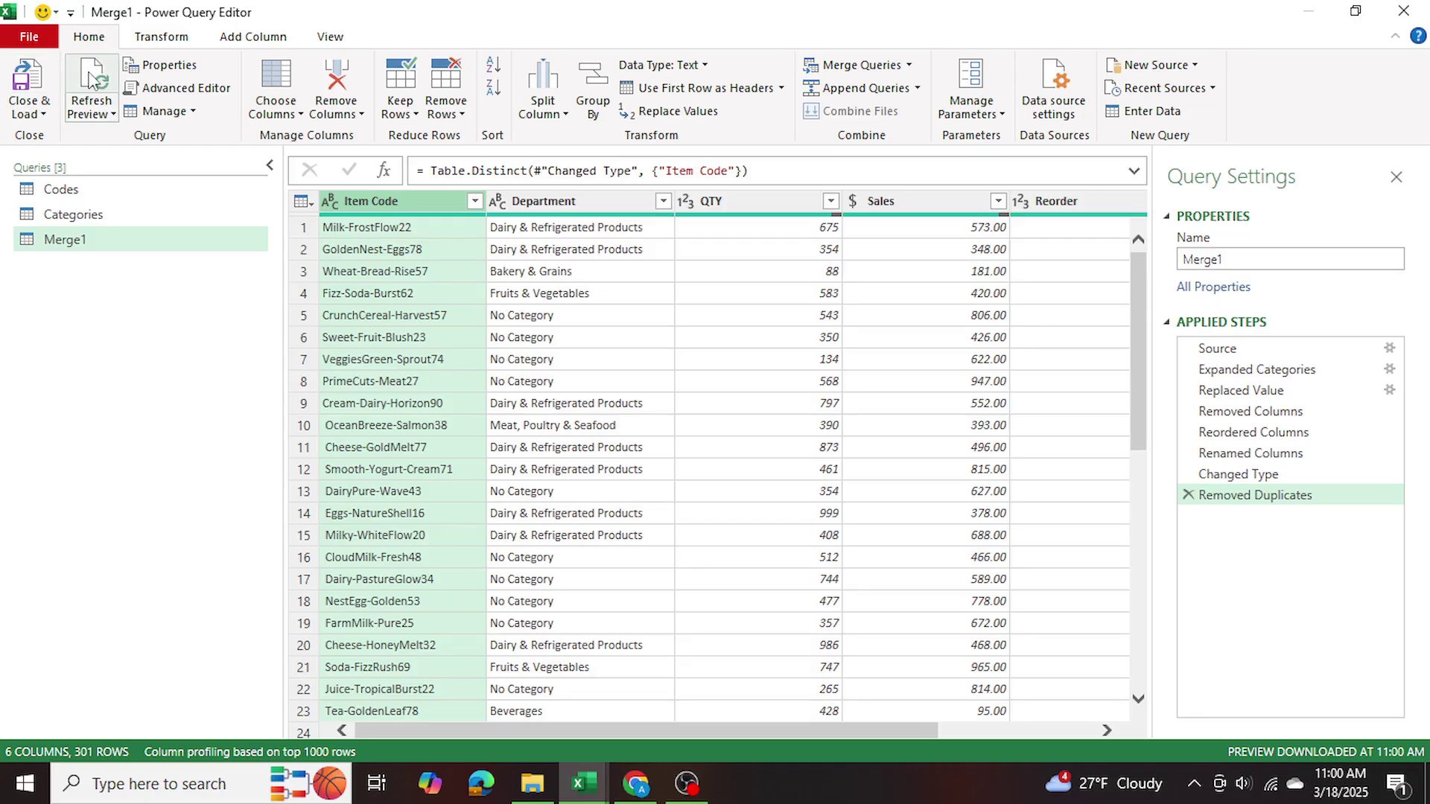
click(91, 78)
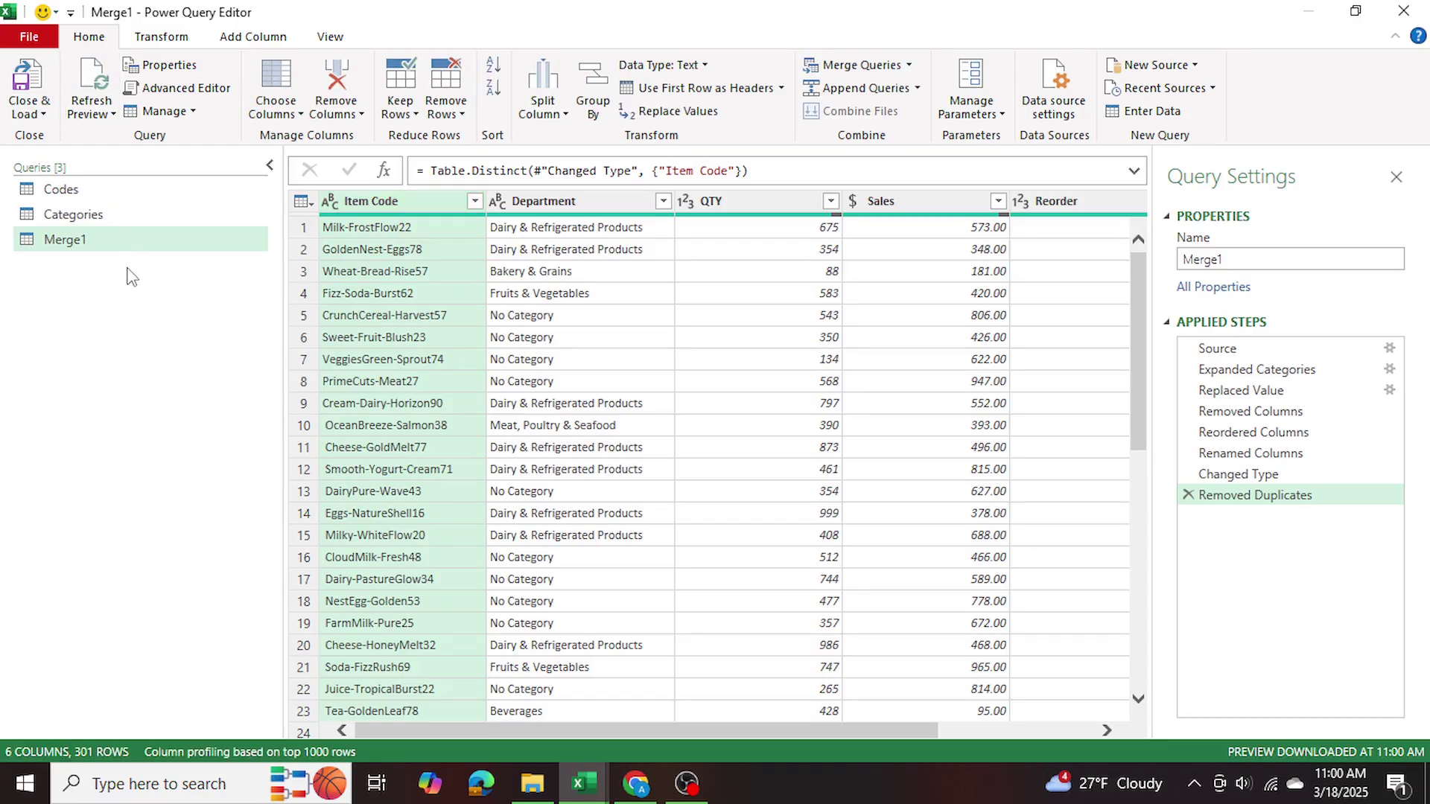
click(1403, 10)
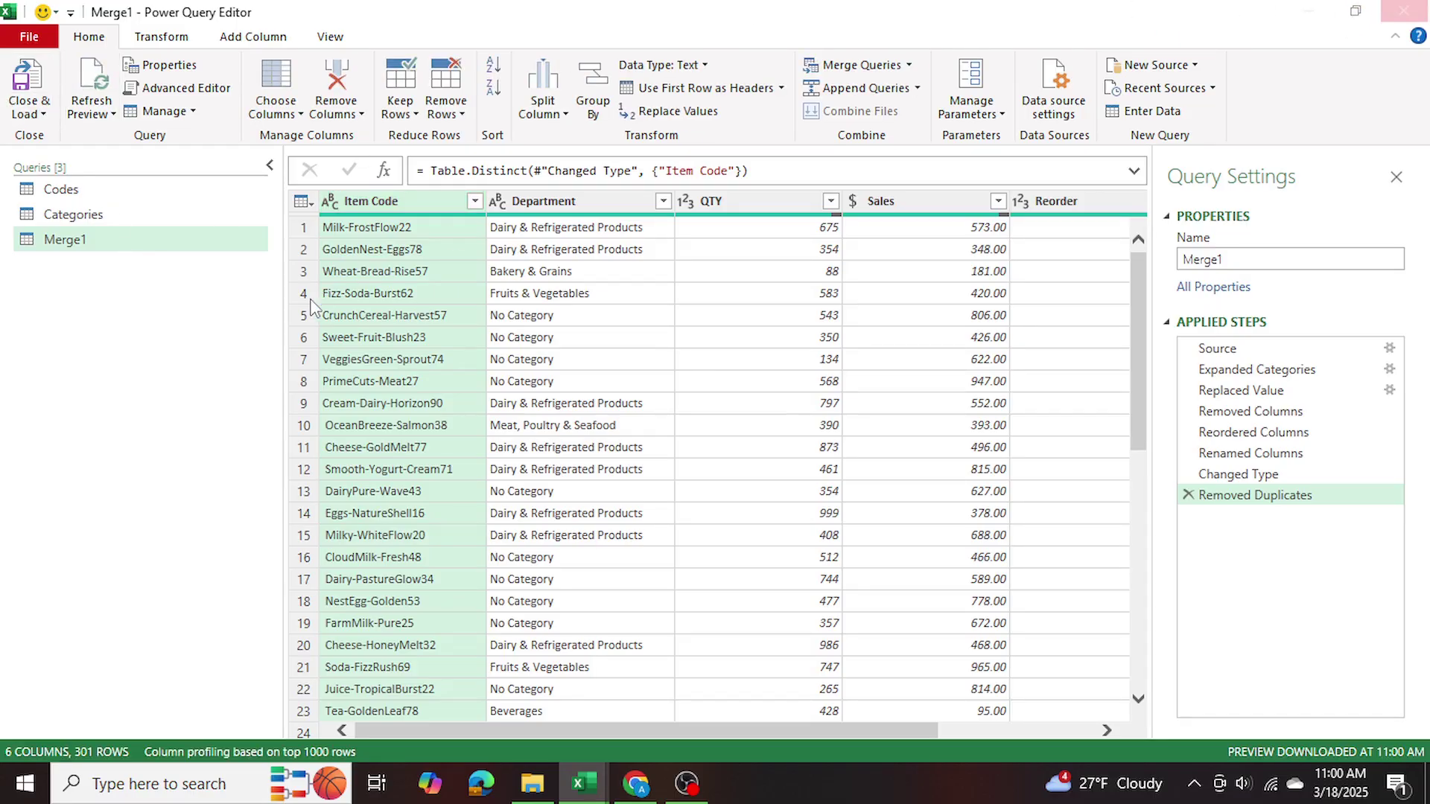
Step: Keep the query changes, refresh all connections, and spot-check item codes and departments
click(741, 425)
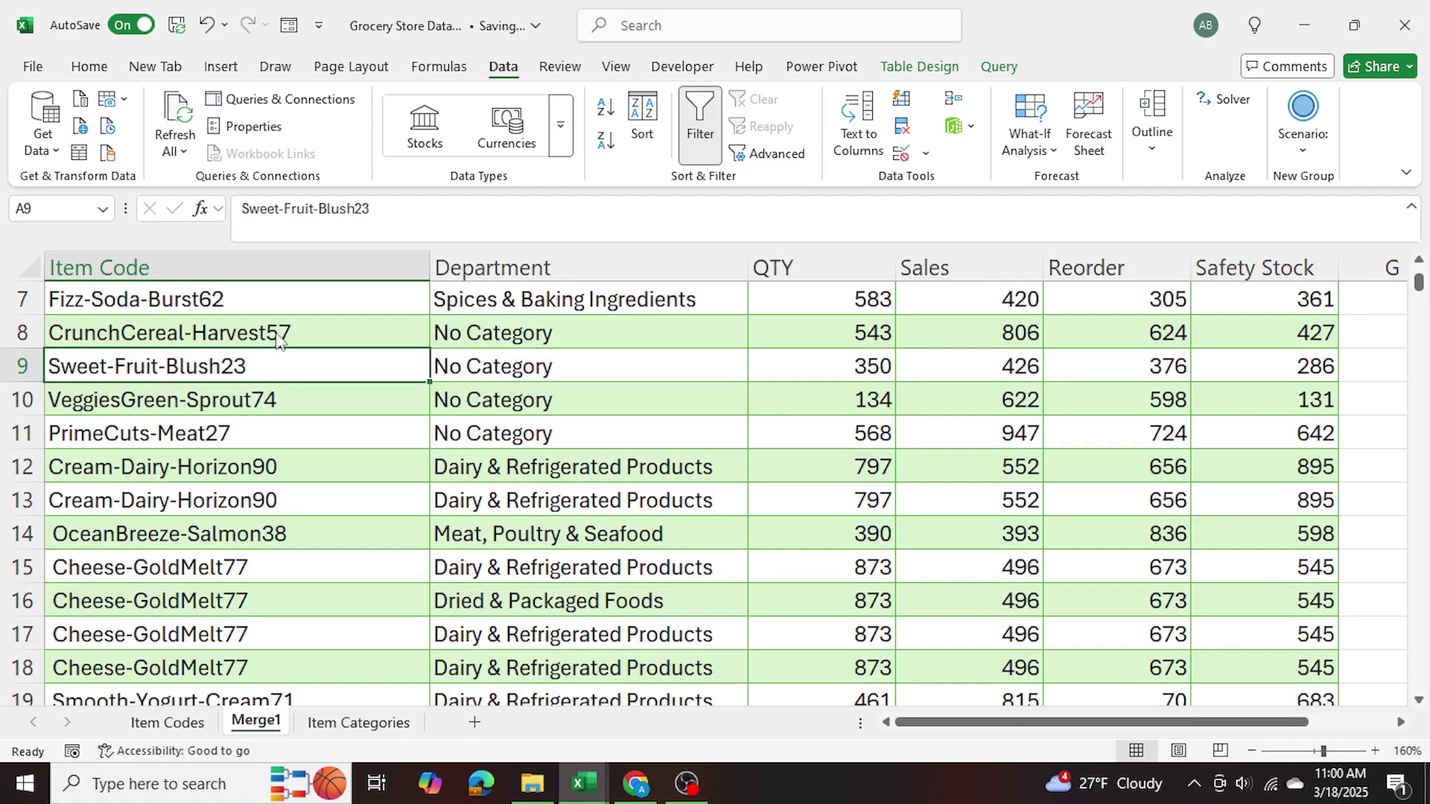
click(281, 330)
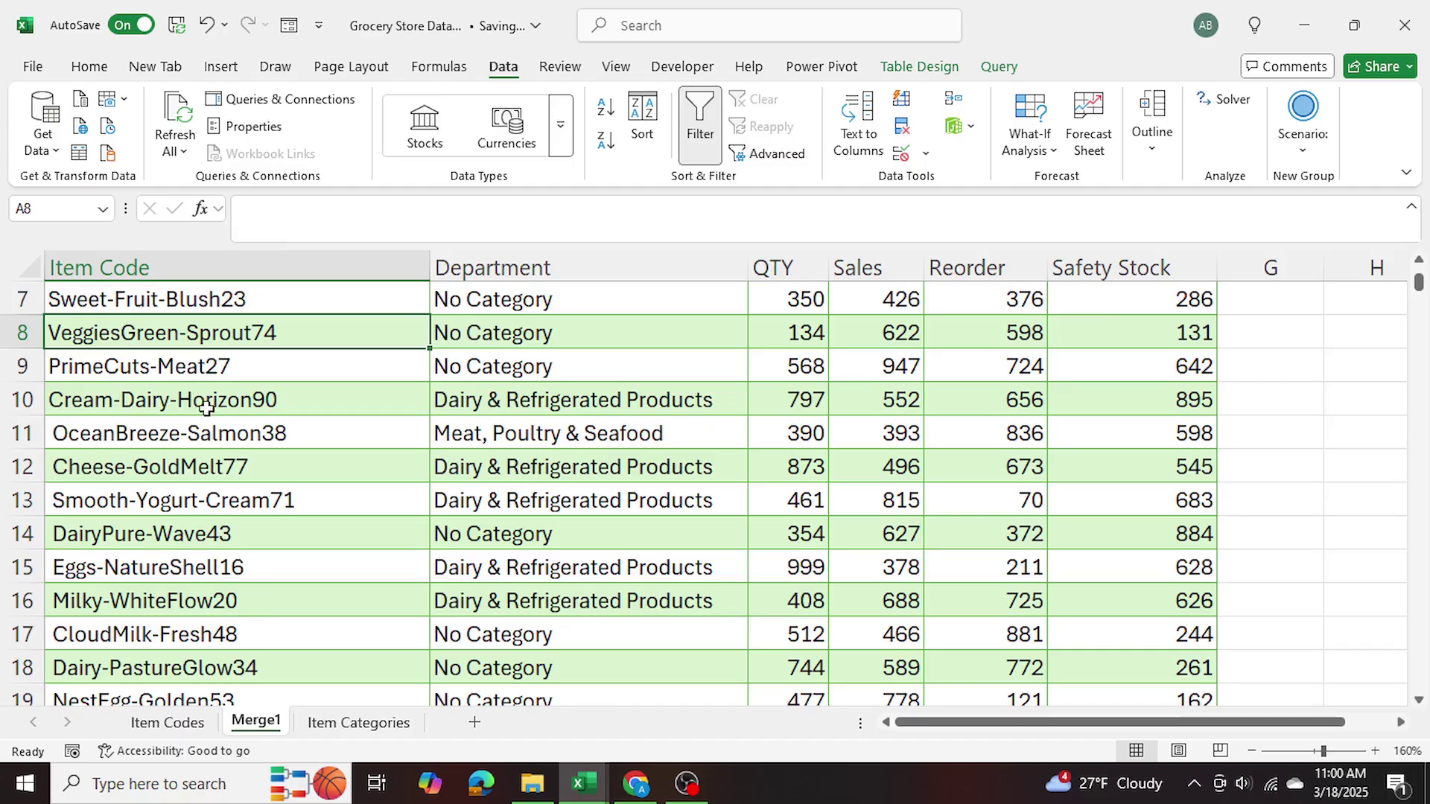
scroll(207, 408, up, 2)
click(164, 158)
scroll(233, 403, down, 14)
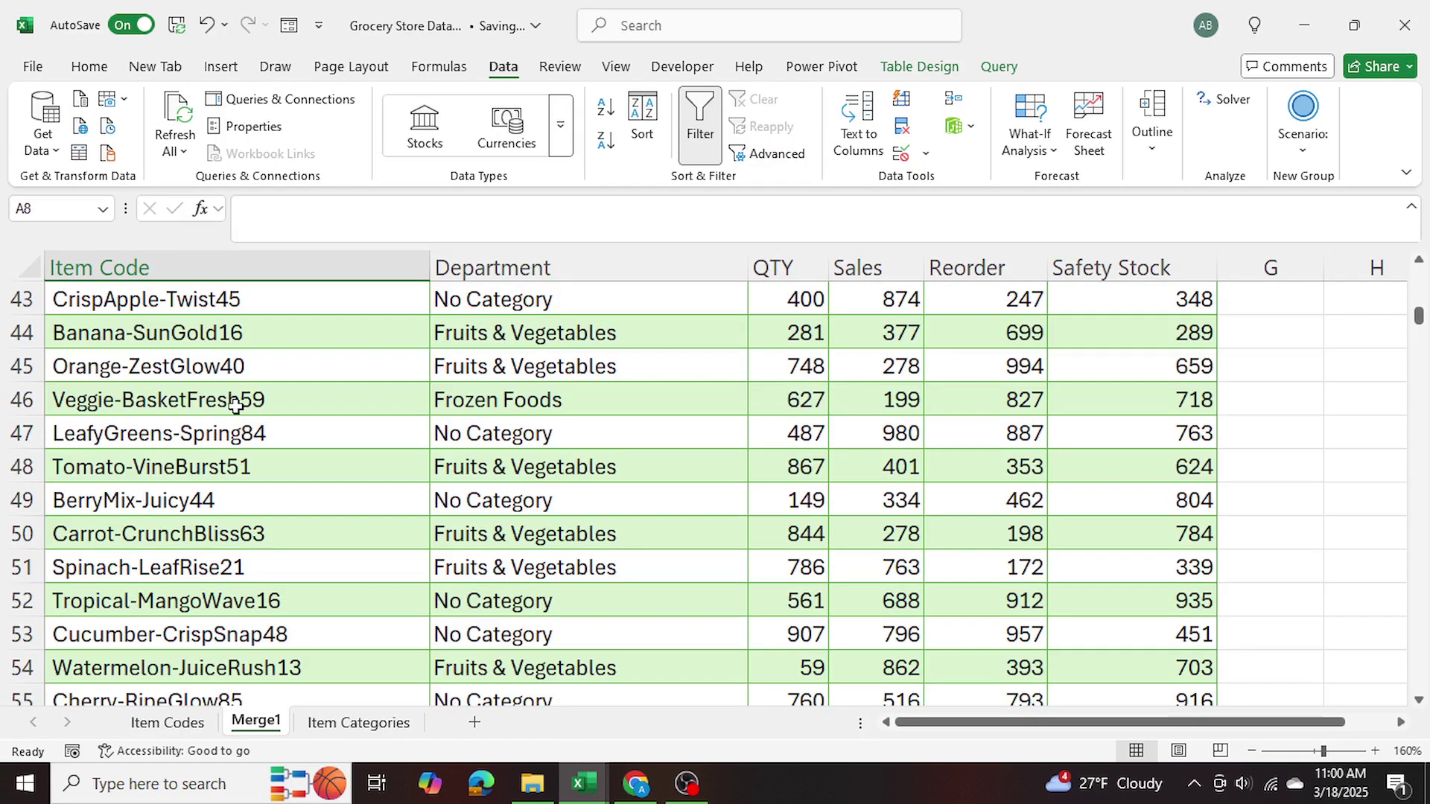
scroll(236, 404, down, 1)
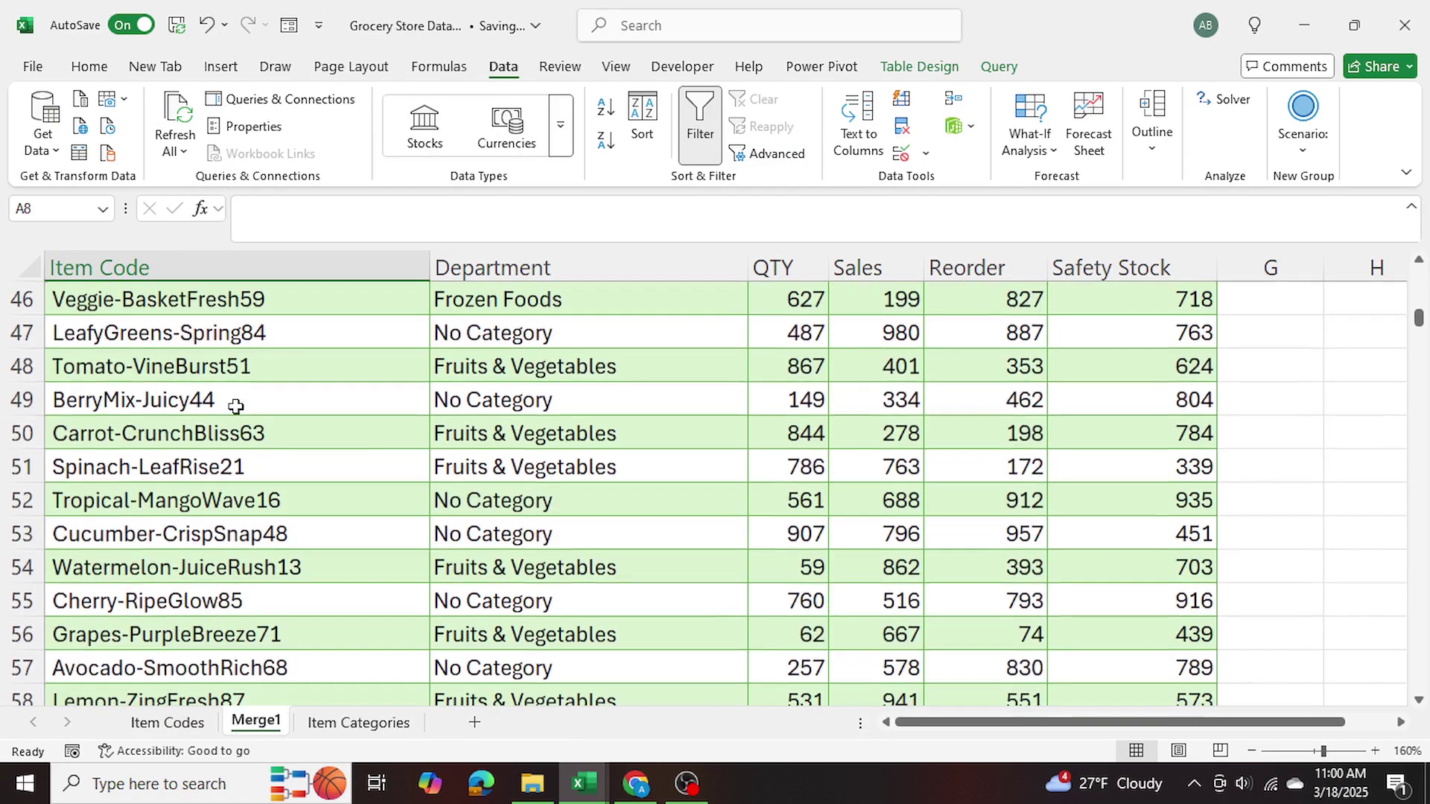
click(247, 568)
click(479, 565)
click(286, 420)
click(494, 435)
scroll(474, 538, up, 15)
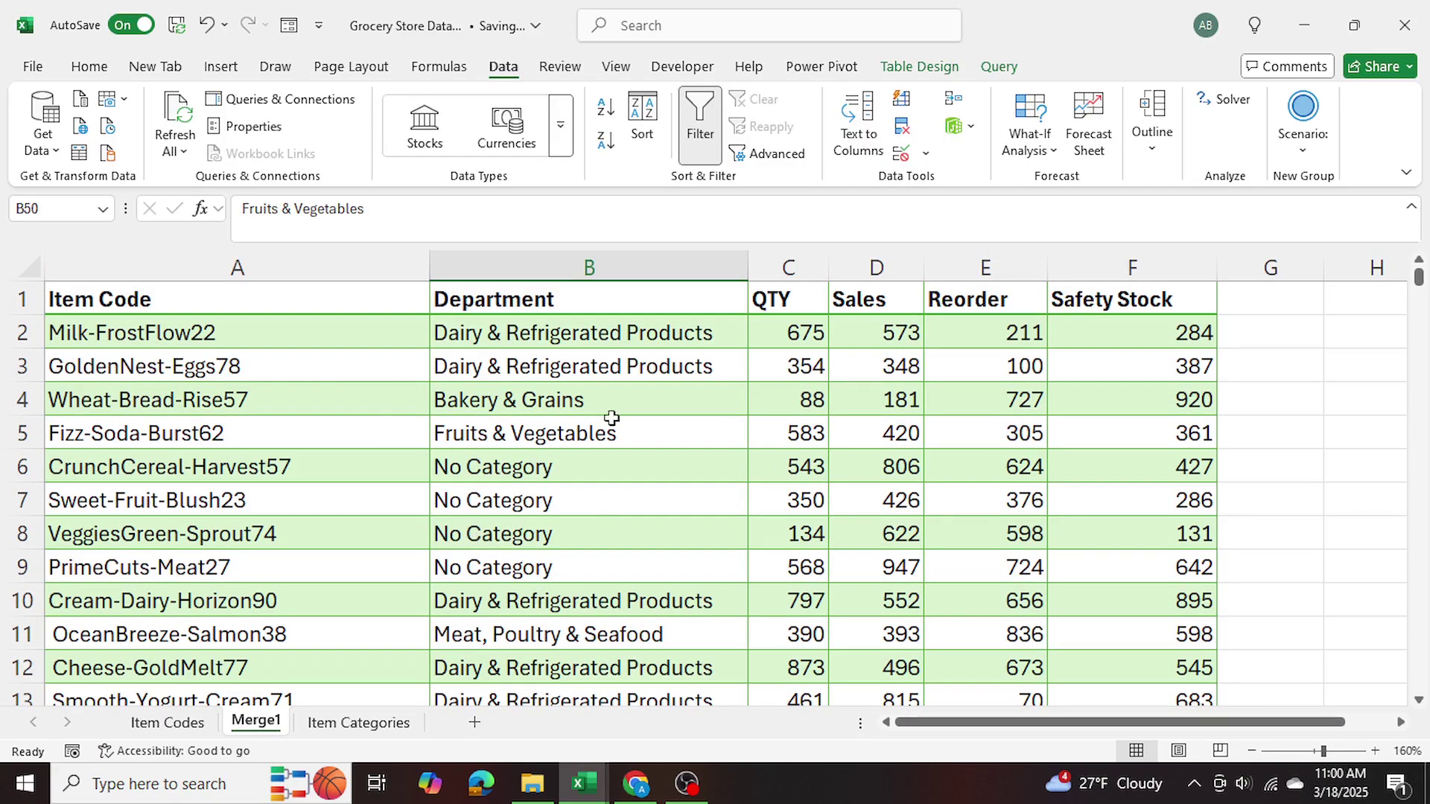
Step: Format the Sales column D as Accounting currency, e.g. $573.00
click(874, 269)
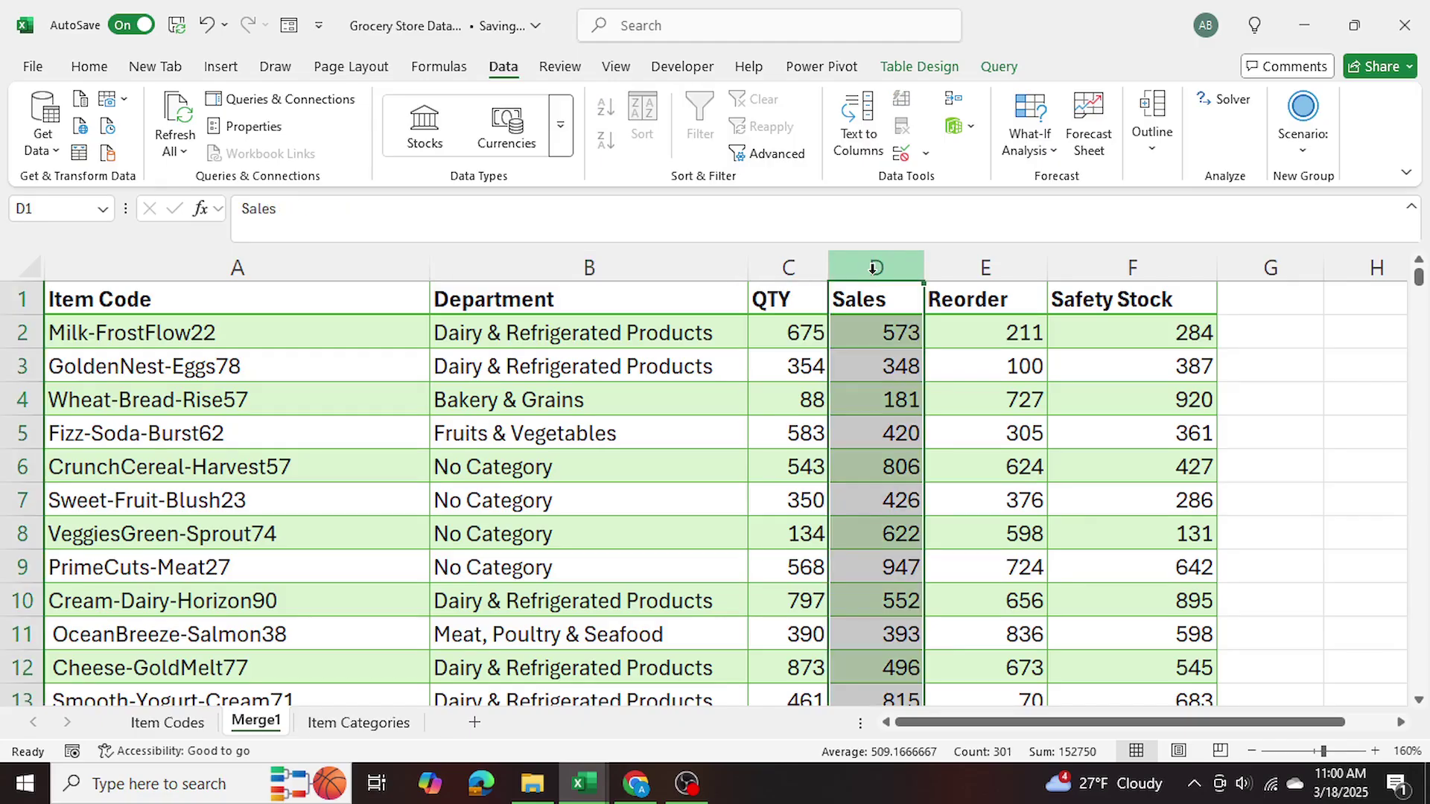
click(89, 67)
click(607, 126)
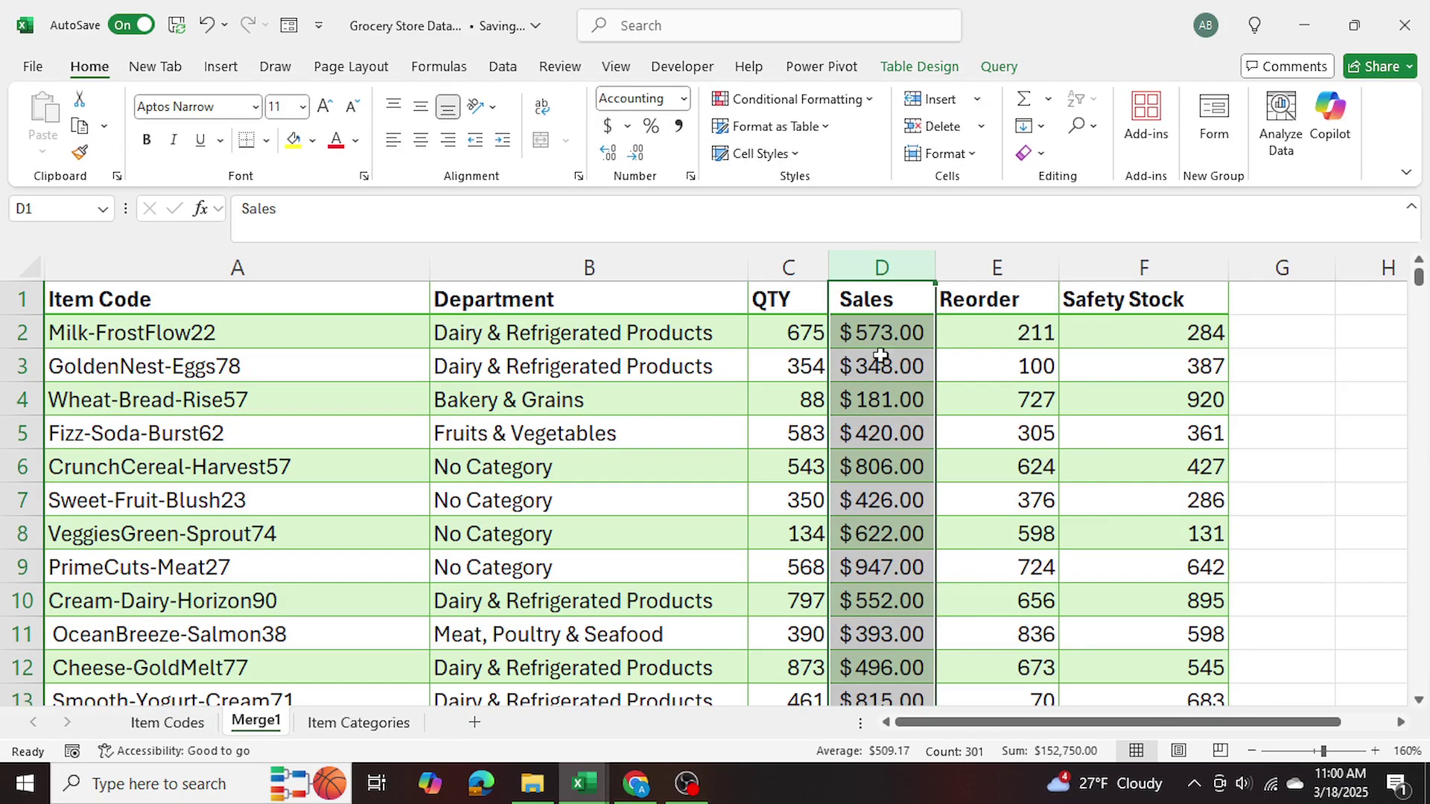
click(881, 356)
click(1039, 468)
click(1188, 478)
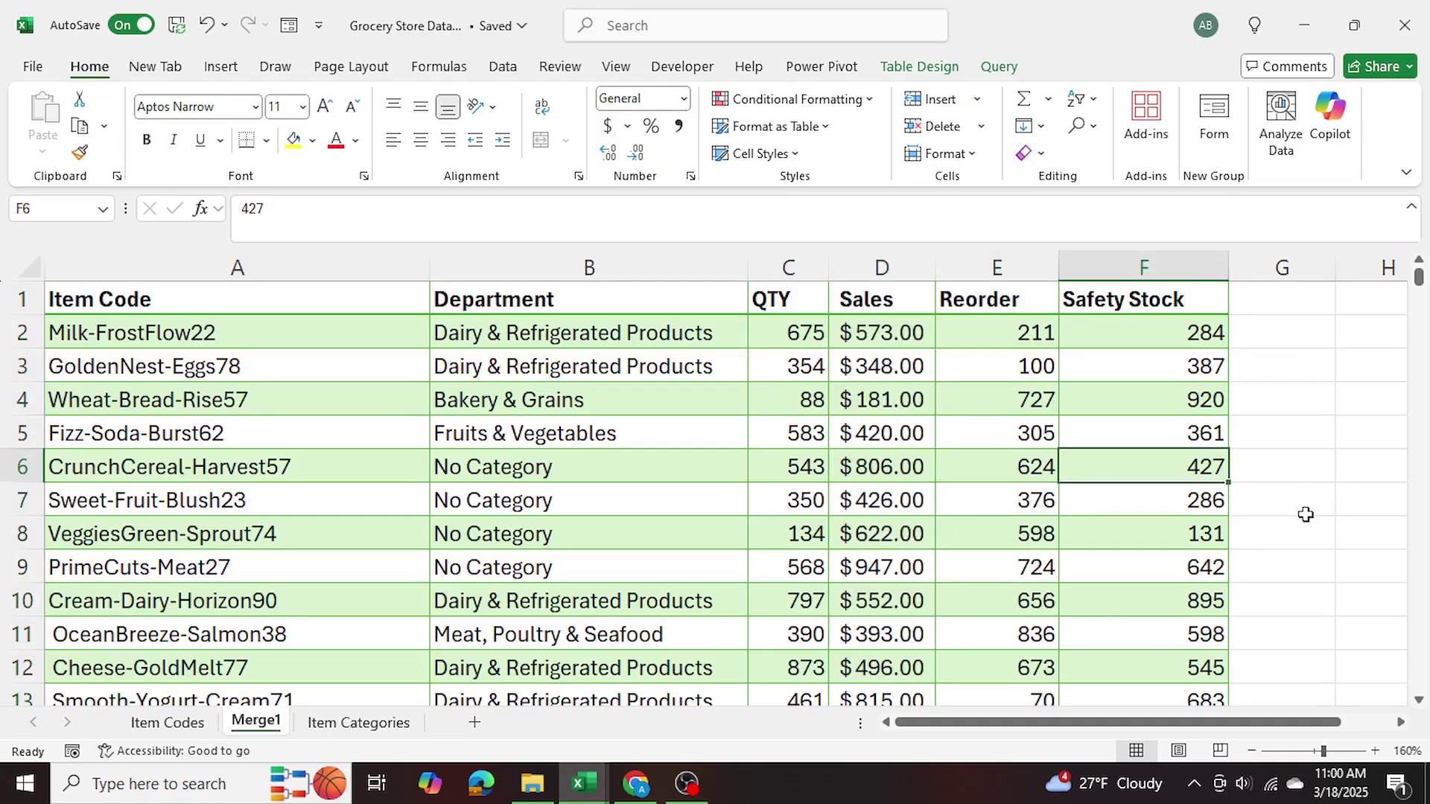